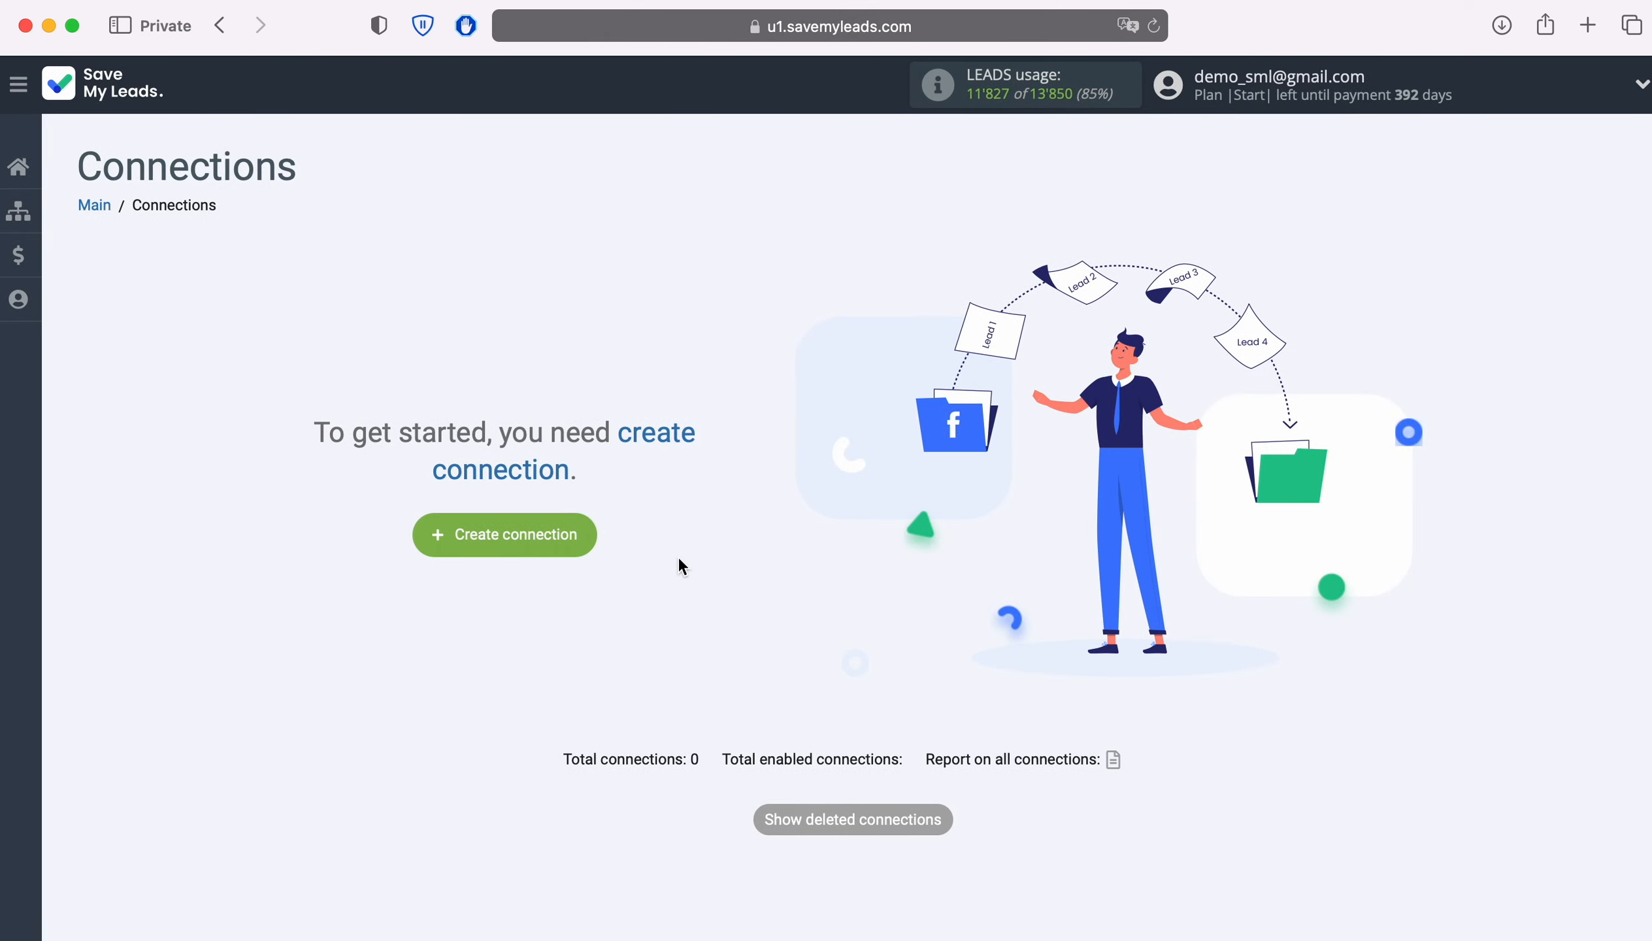
- Create a connection that takes leads from Google Lead Form and sends them to Mailjet through Add Contacts
left_click(575, 534)
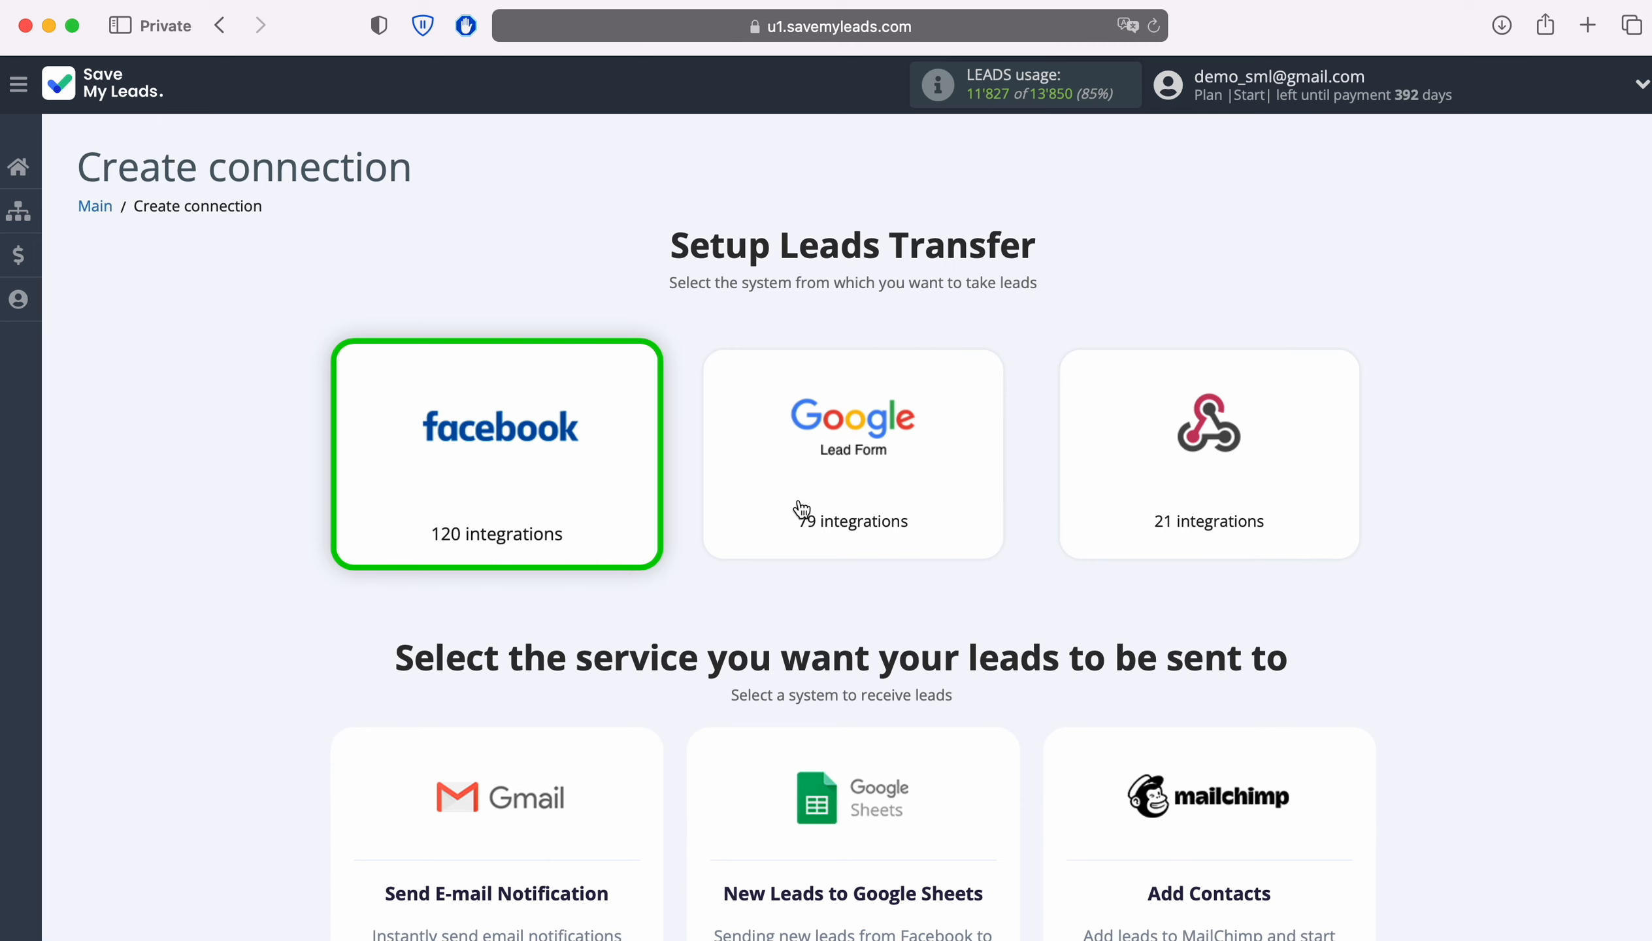
left_click(910, 489)
scroll(1520, 570, "down", 6)
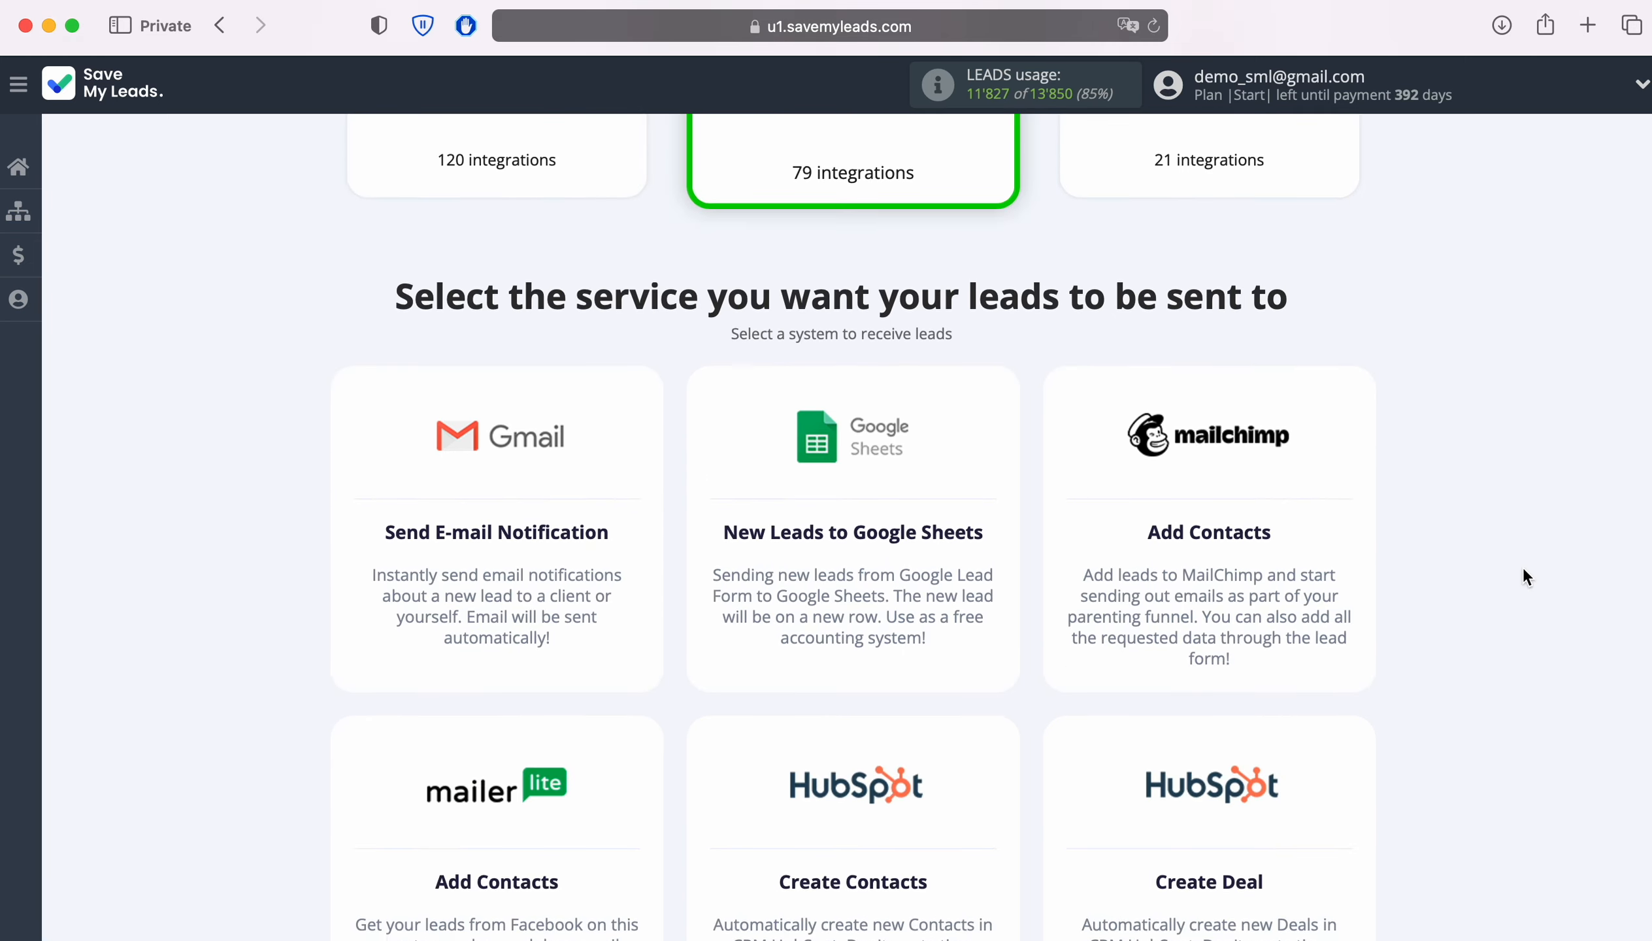
scroll(1524, 576, "down", 5)
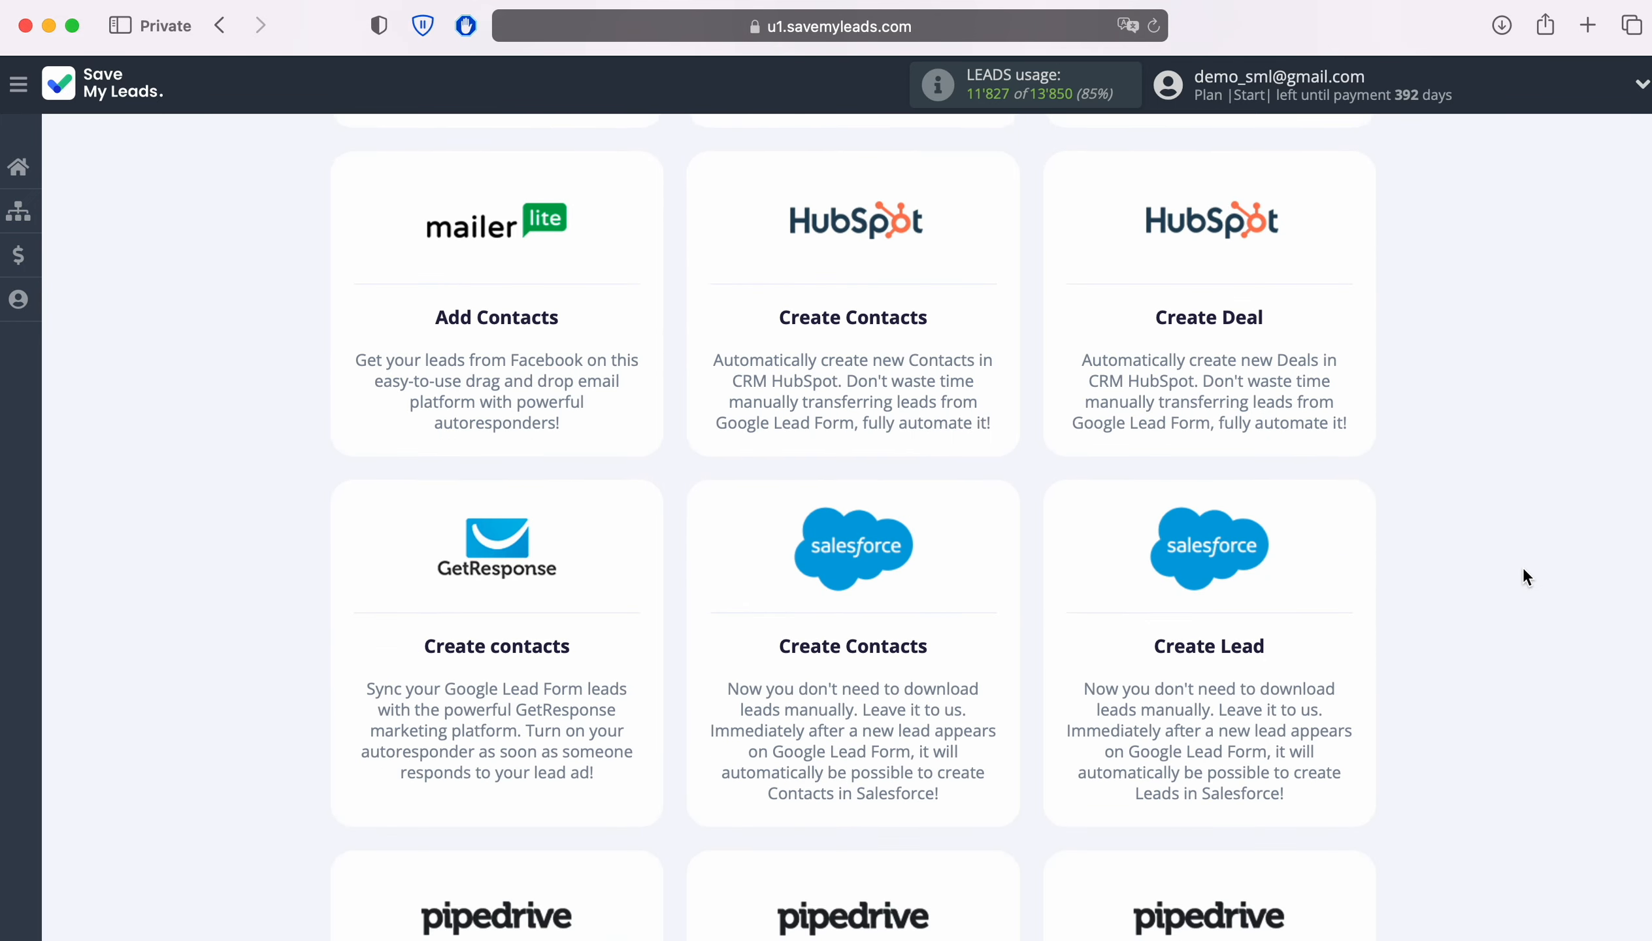
scroll(1524, 569, "down", 11)
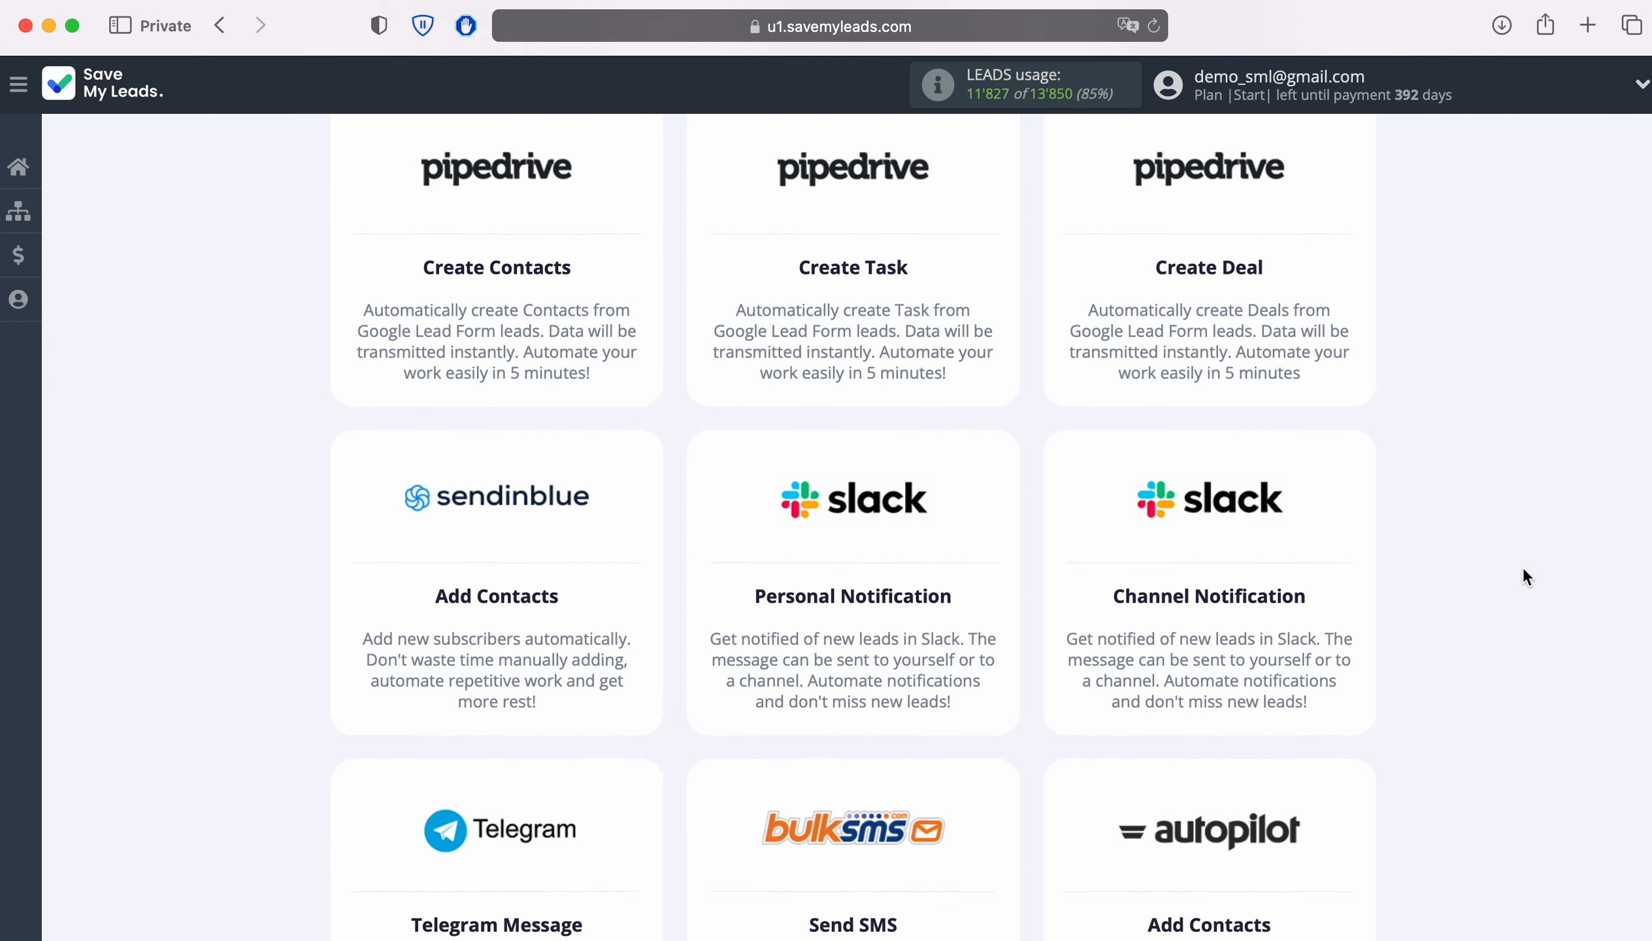
scroll(1524, 570, "down", 12)
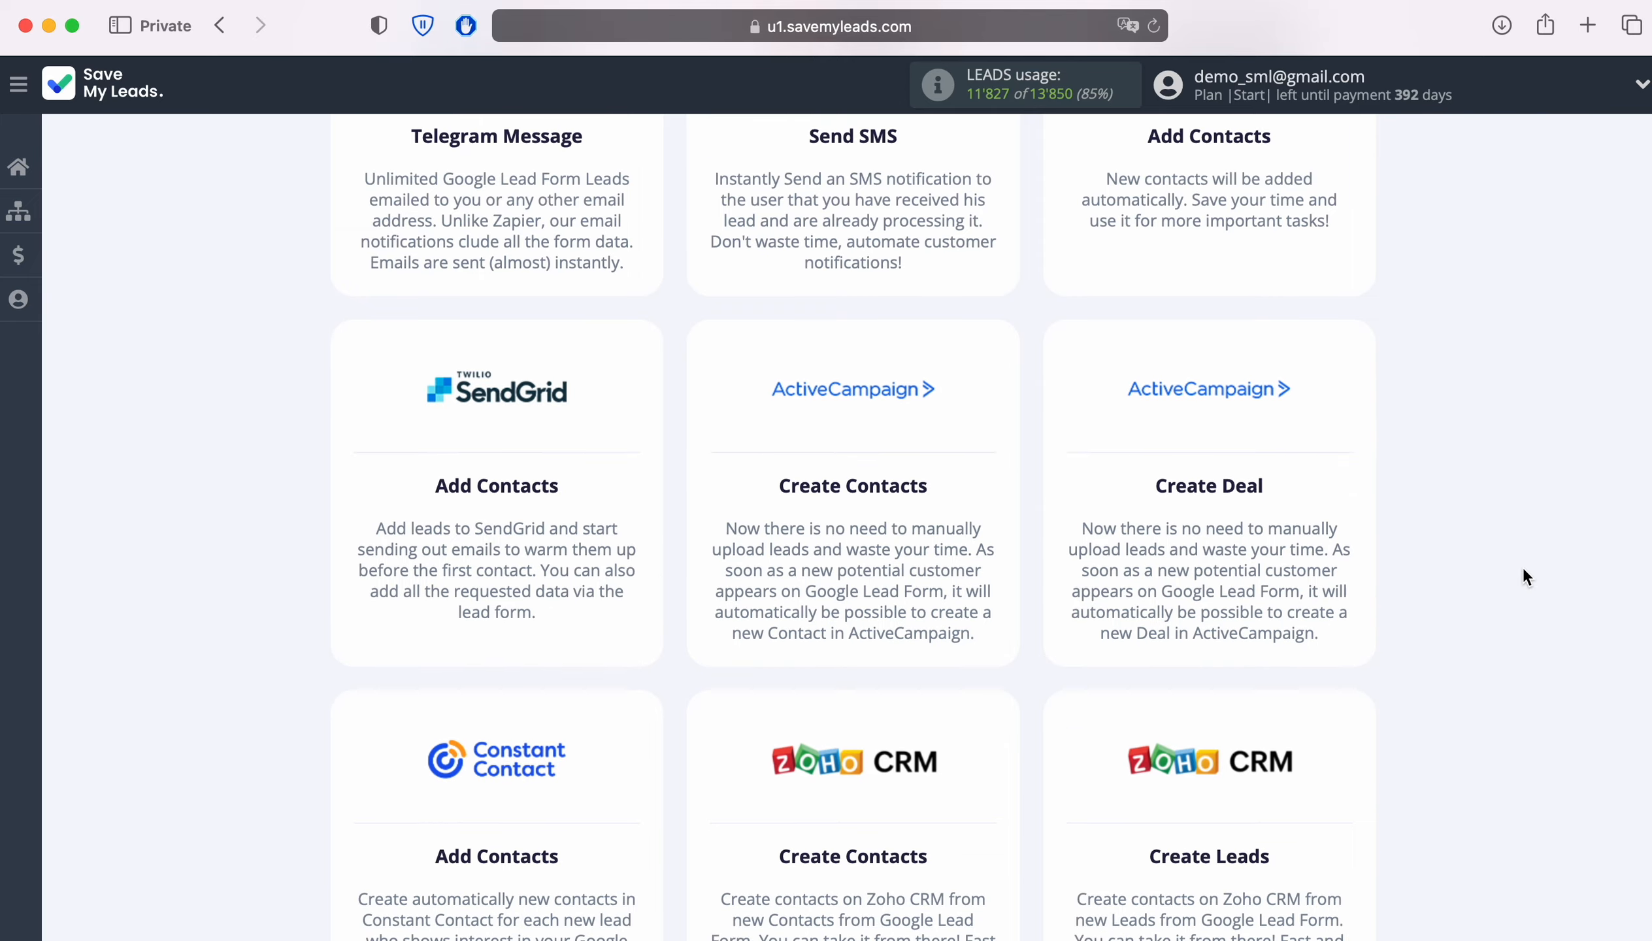
scroll(1525, 577, "down", 10)
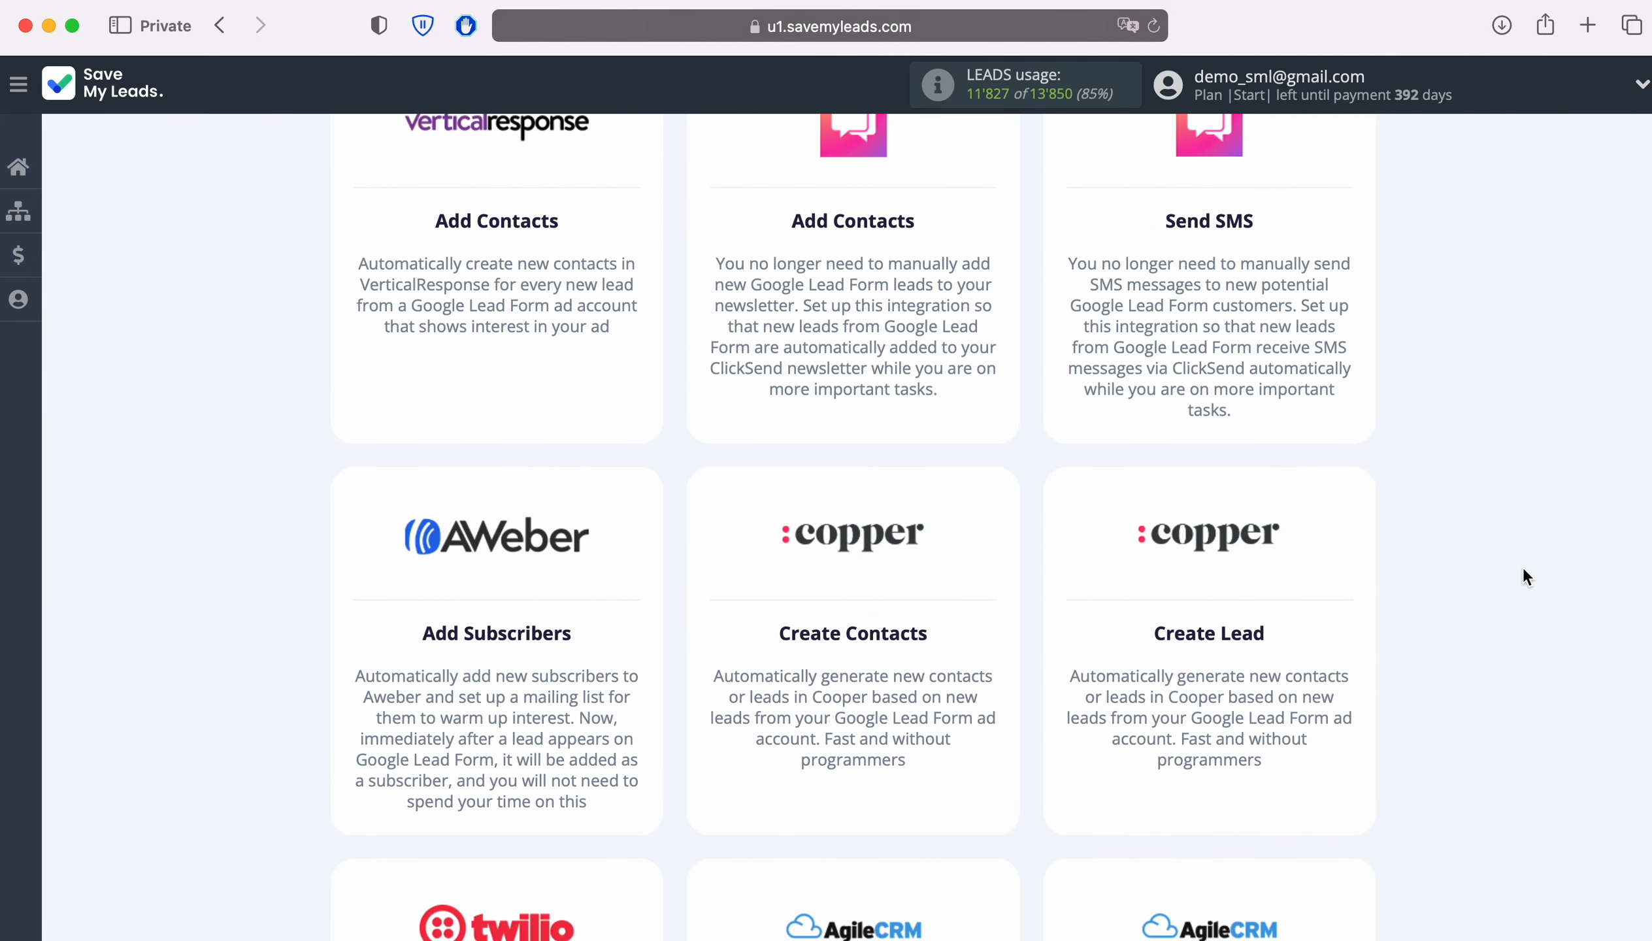
scroll(1524, 569, "down", 11)
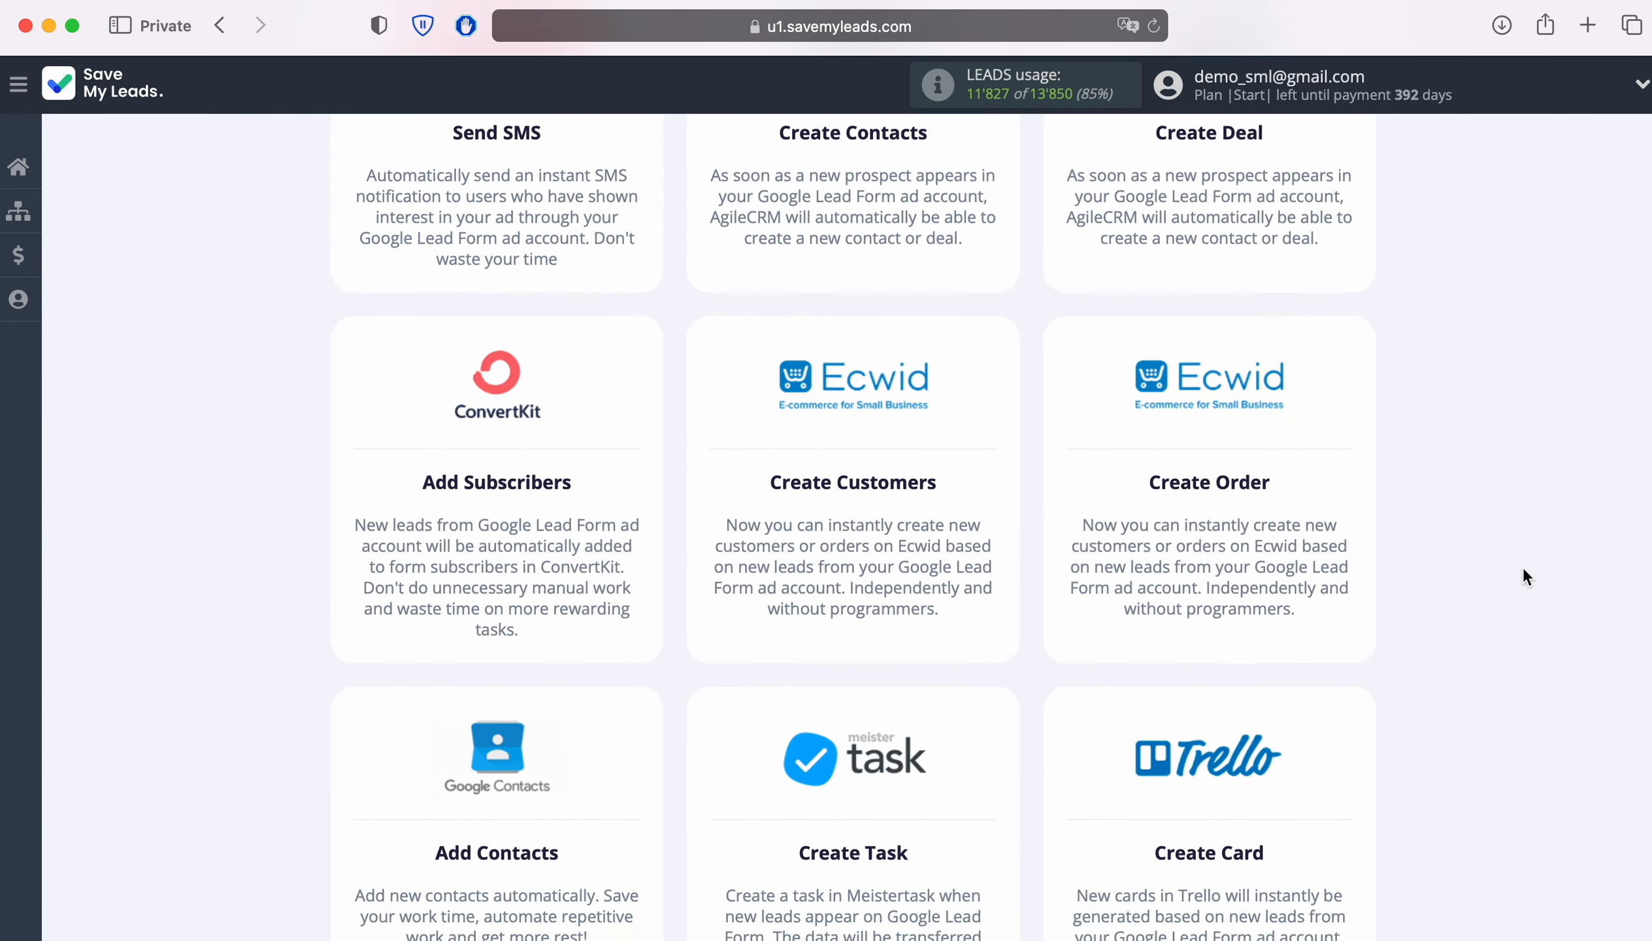
scroll(1524, 570, "down", 11)
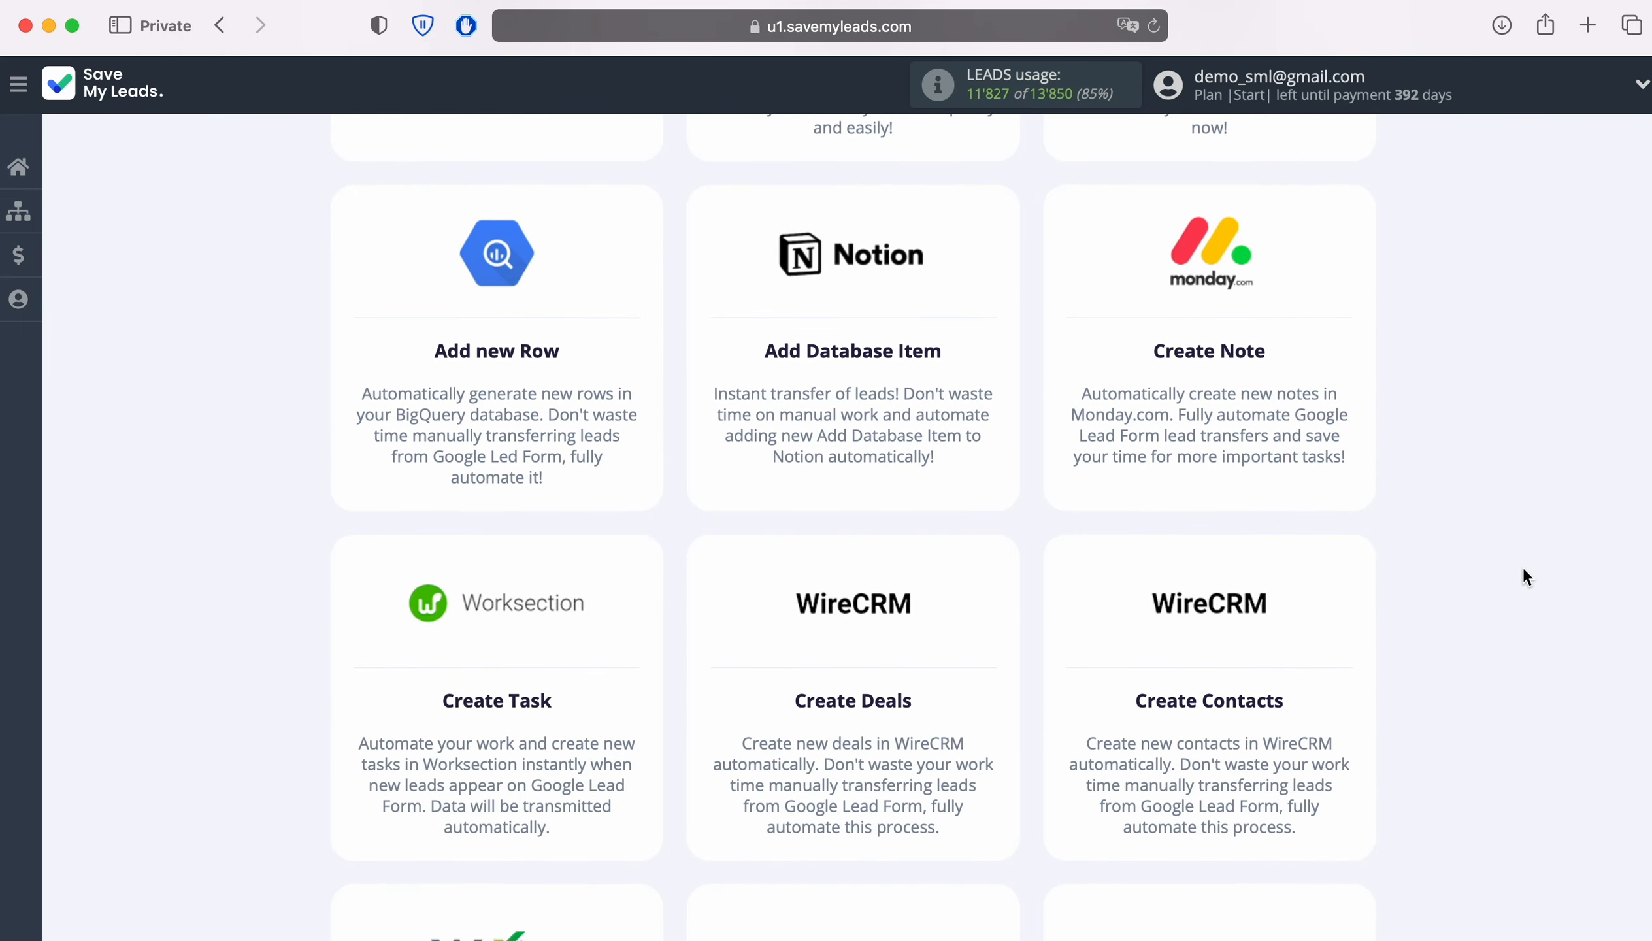
scroll(1524, 576, "down", 11)
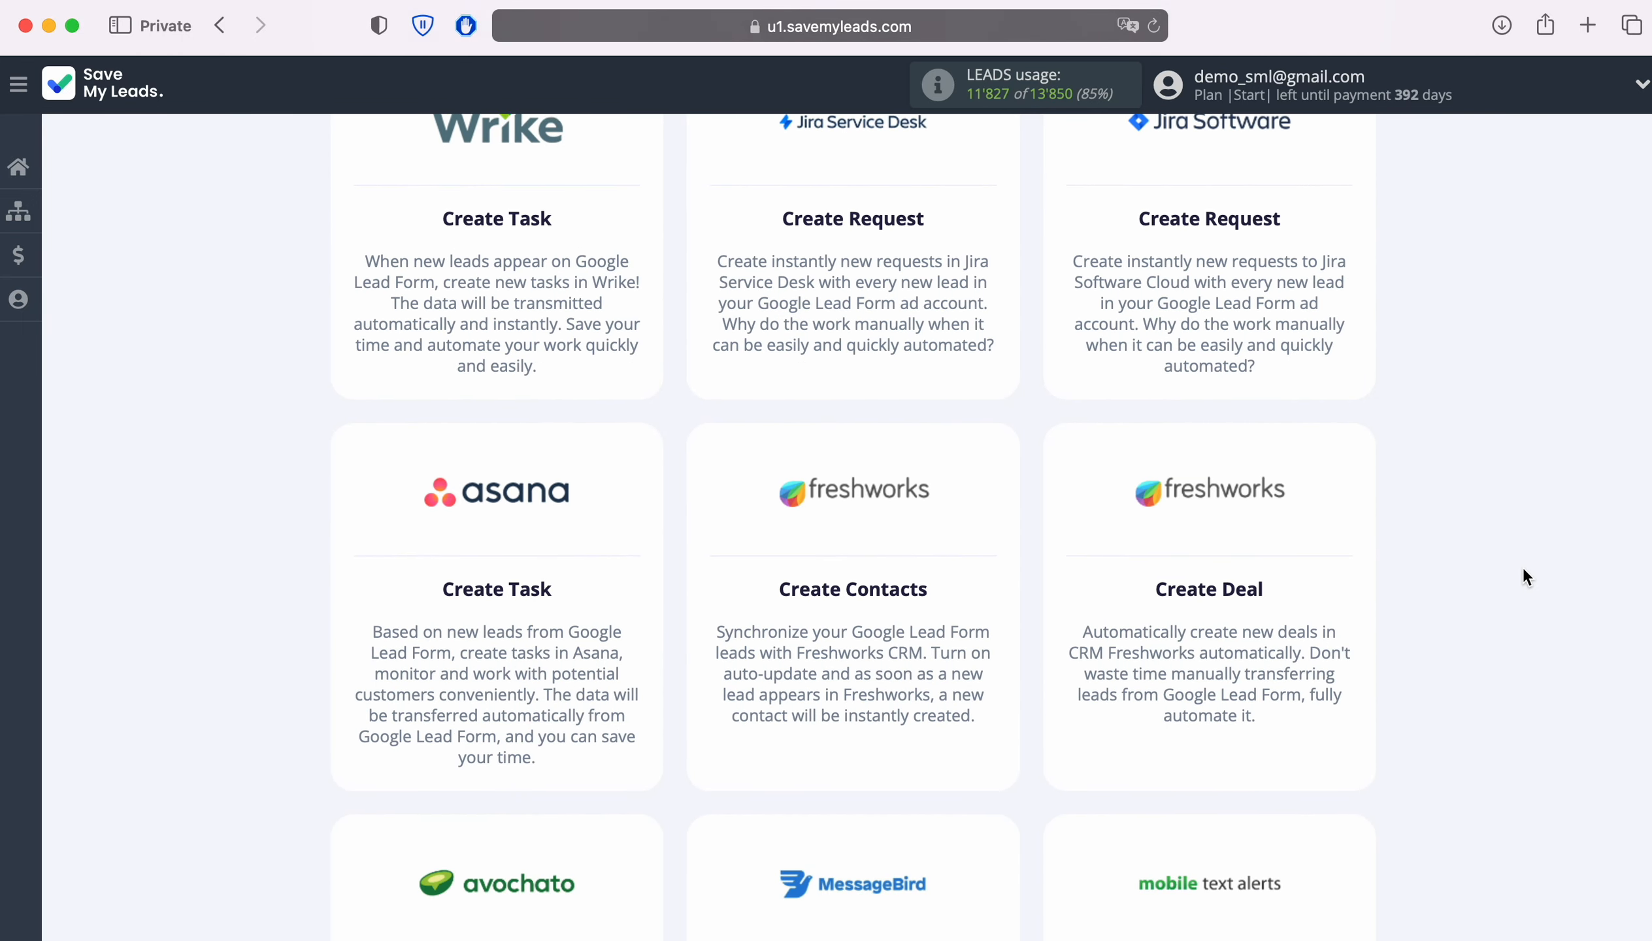
scroll(1524, 575, "down", 11)
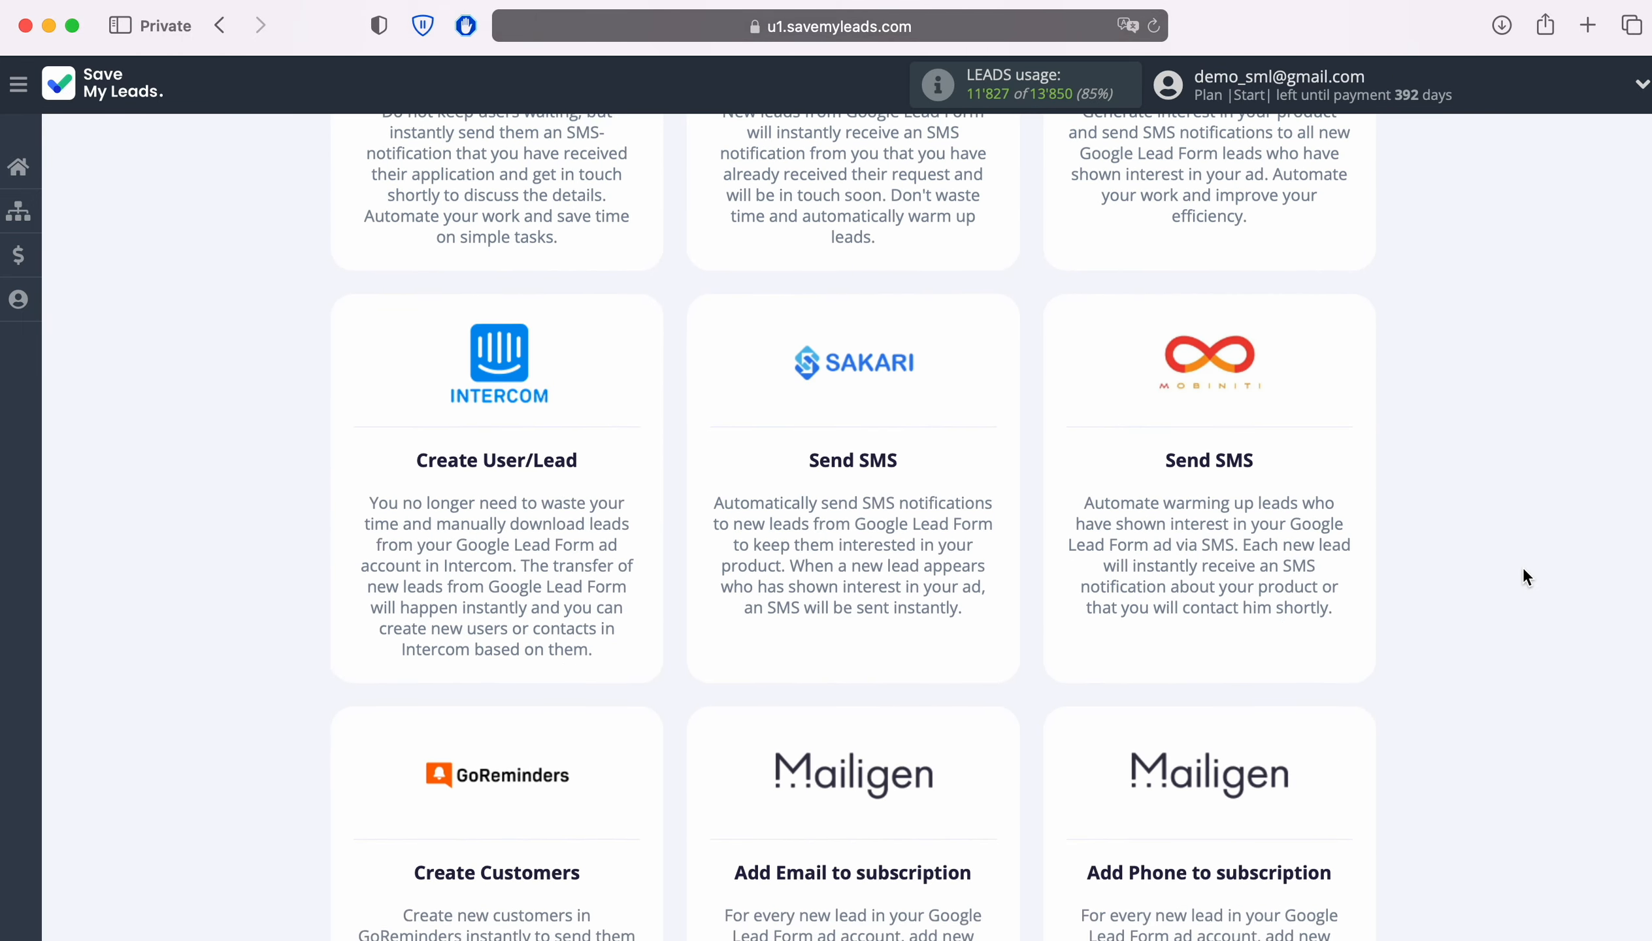
scroll(1524, 575, "down", 11)
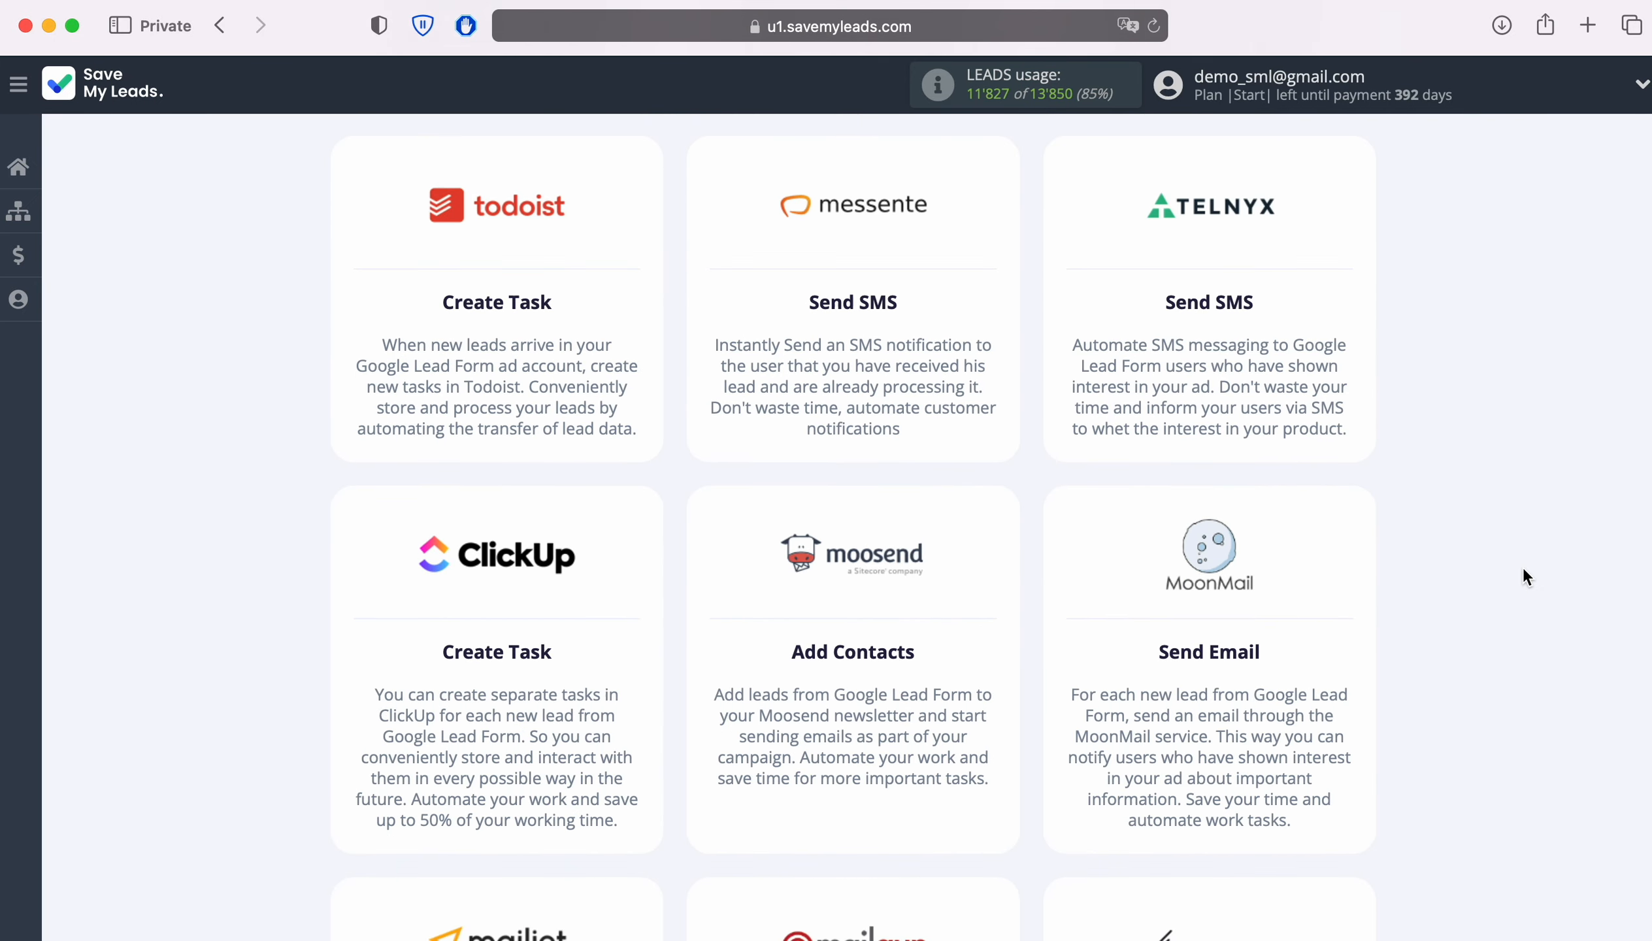
scroll(1524, 569, "down", 7)
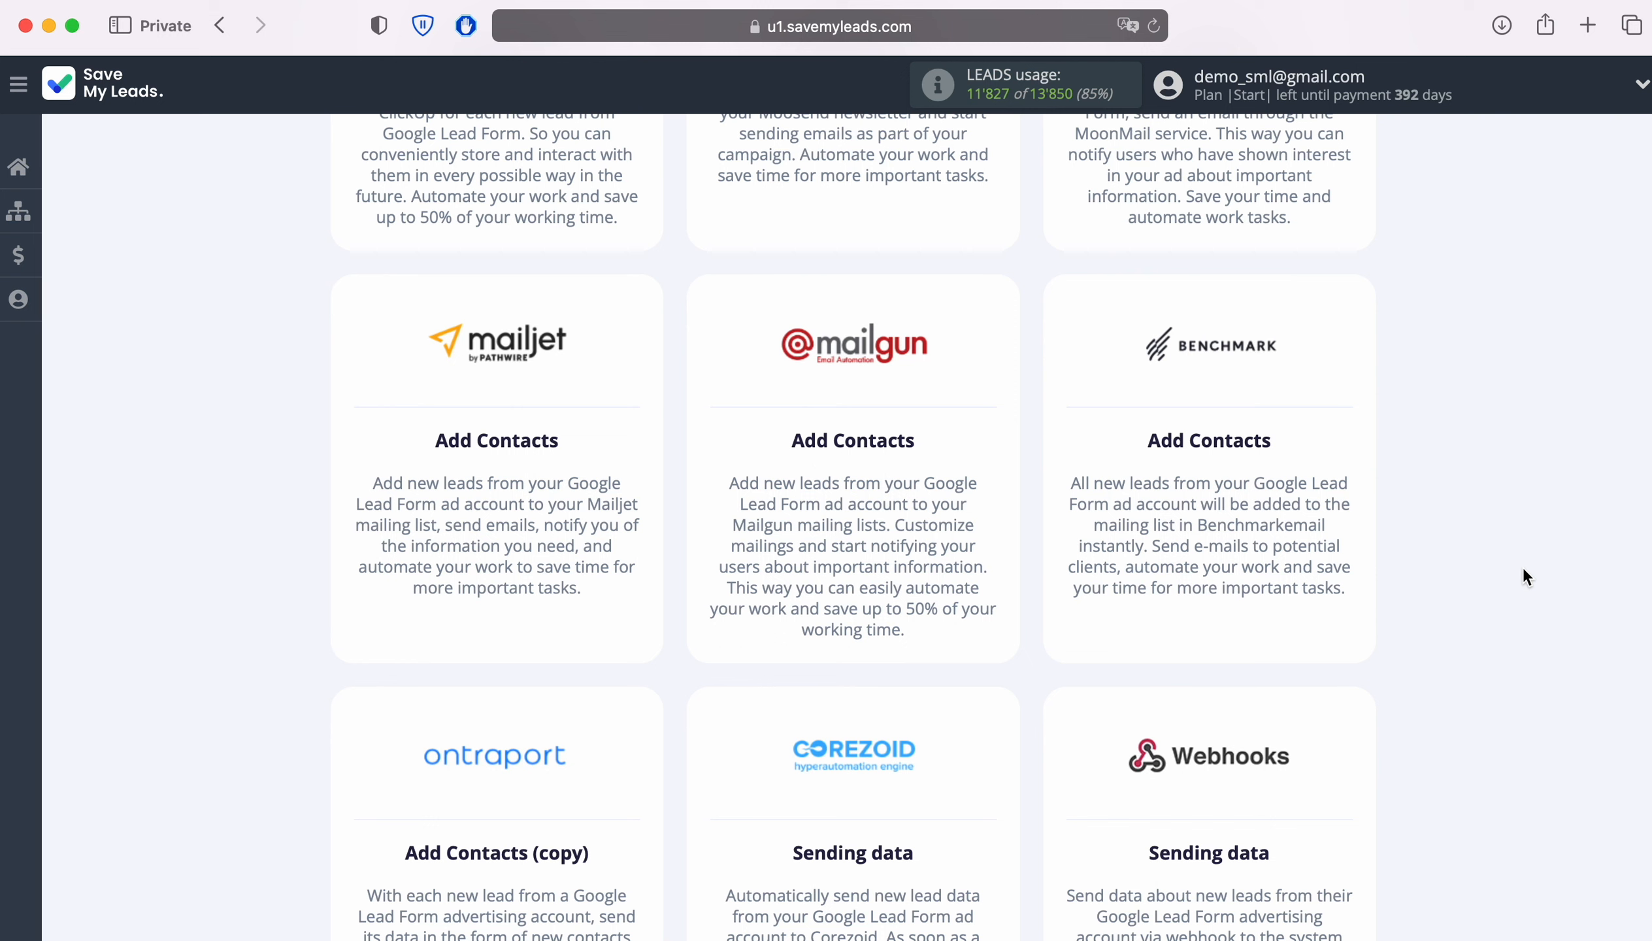
left_click(470, 381)
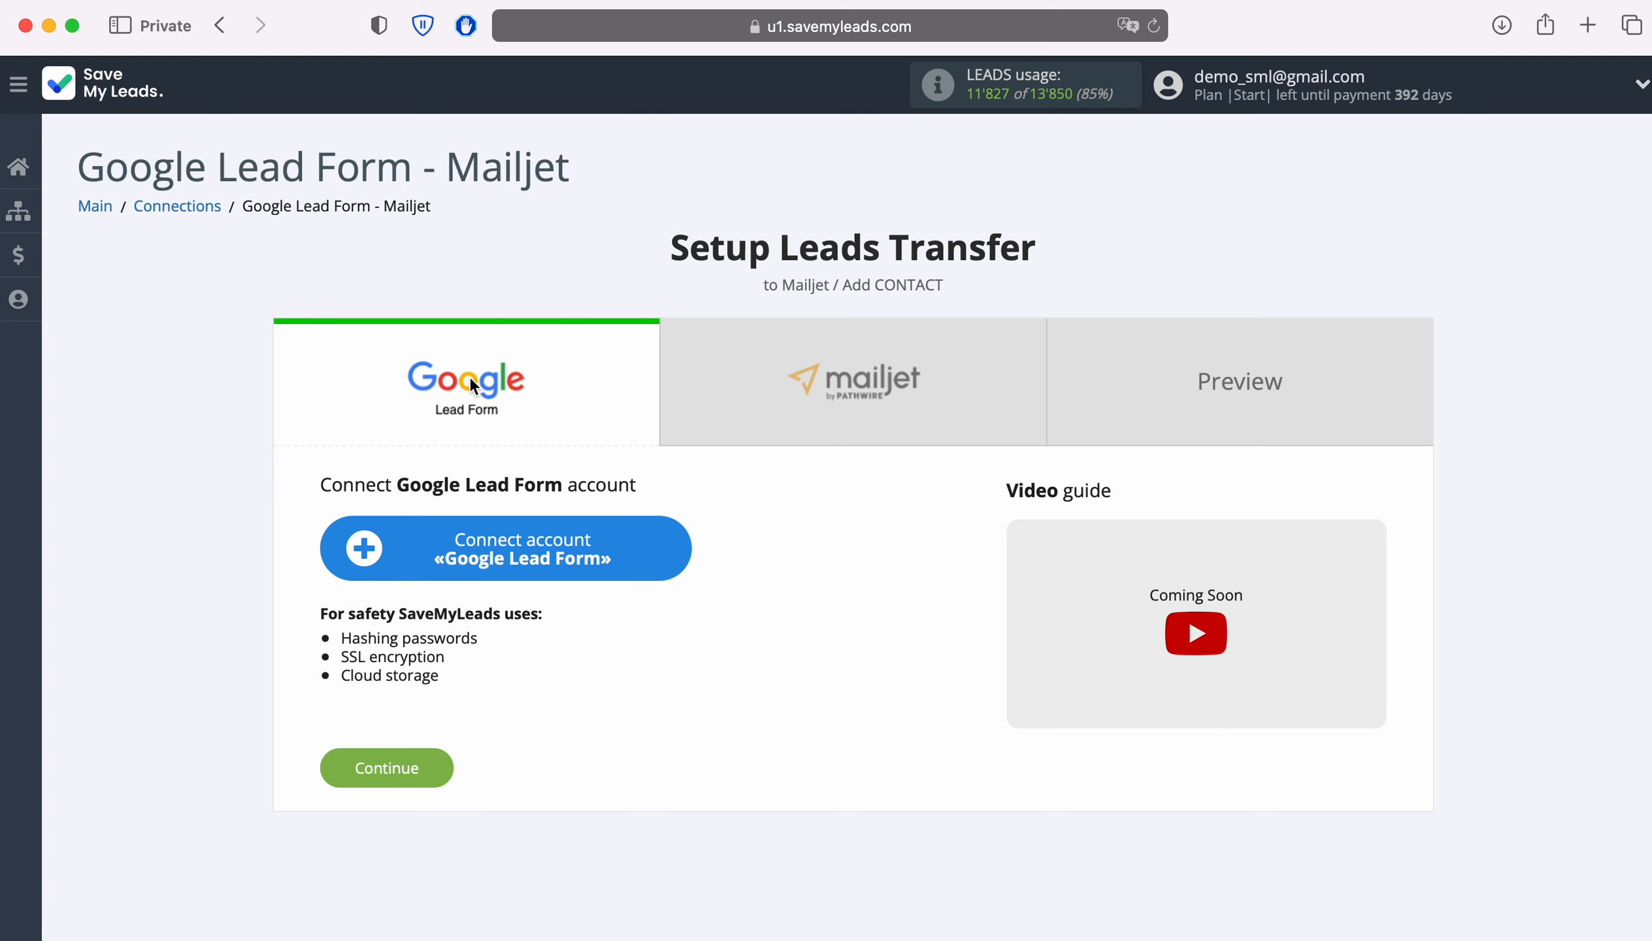
- Connect a Google Lead Form account under its suggested name and select it as the lead source
left_click(682, 547)
left_click_drag(1035, 430, 594, 426)
left_click(574, 456)
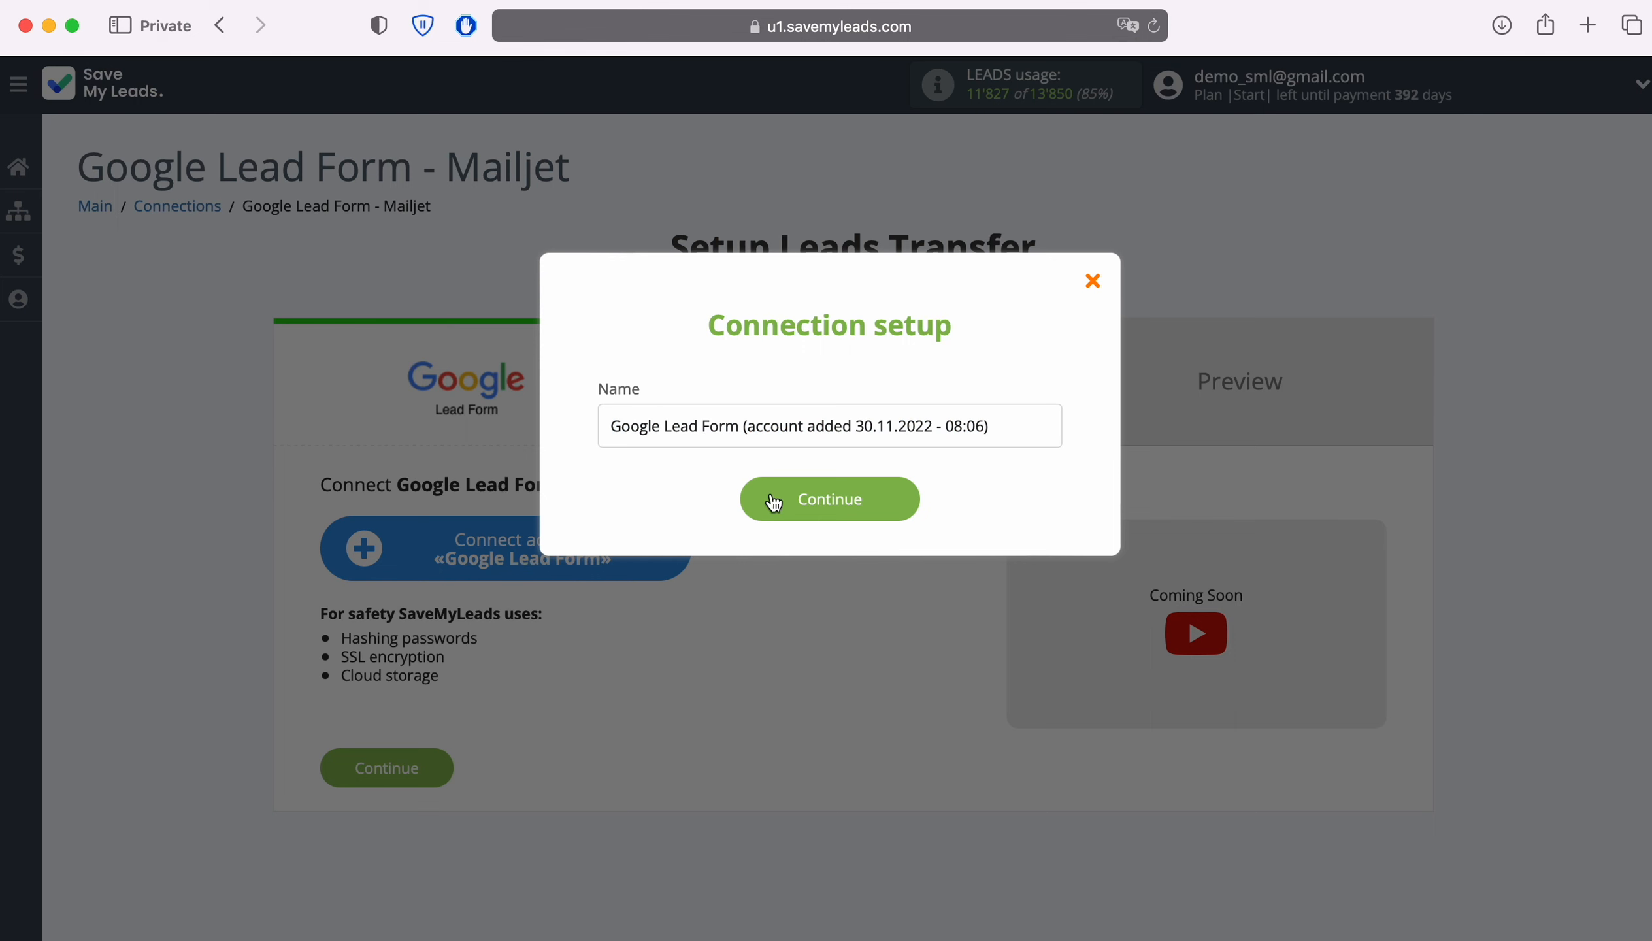
left_click(899, 505)
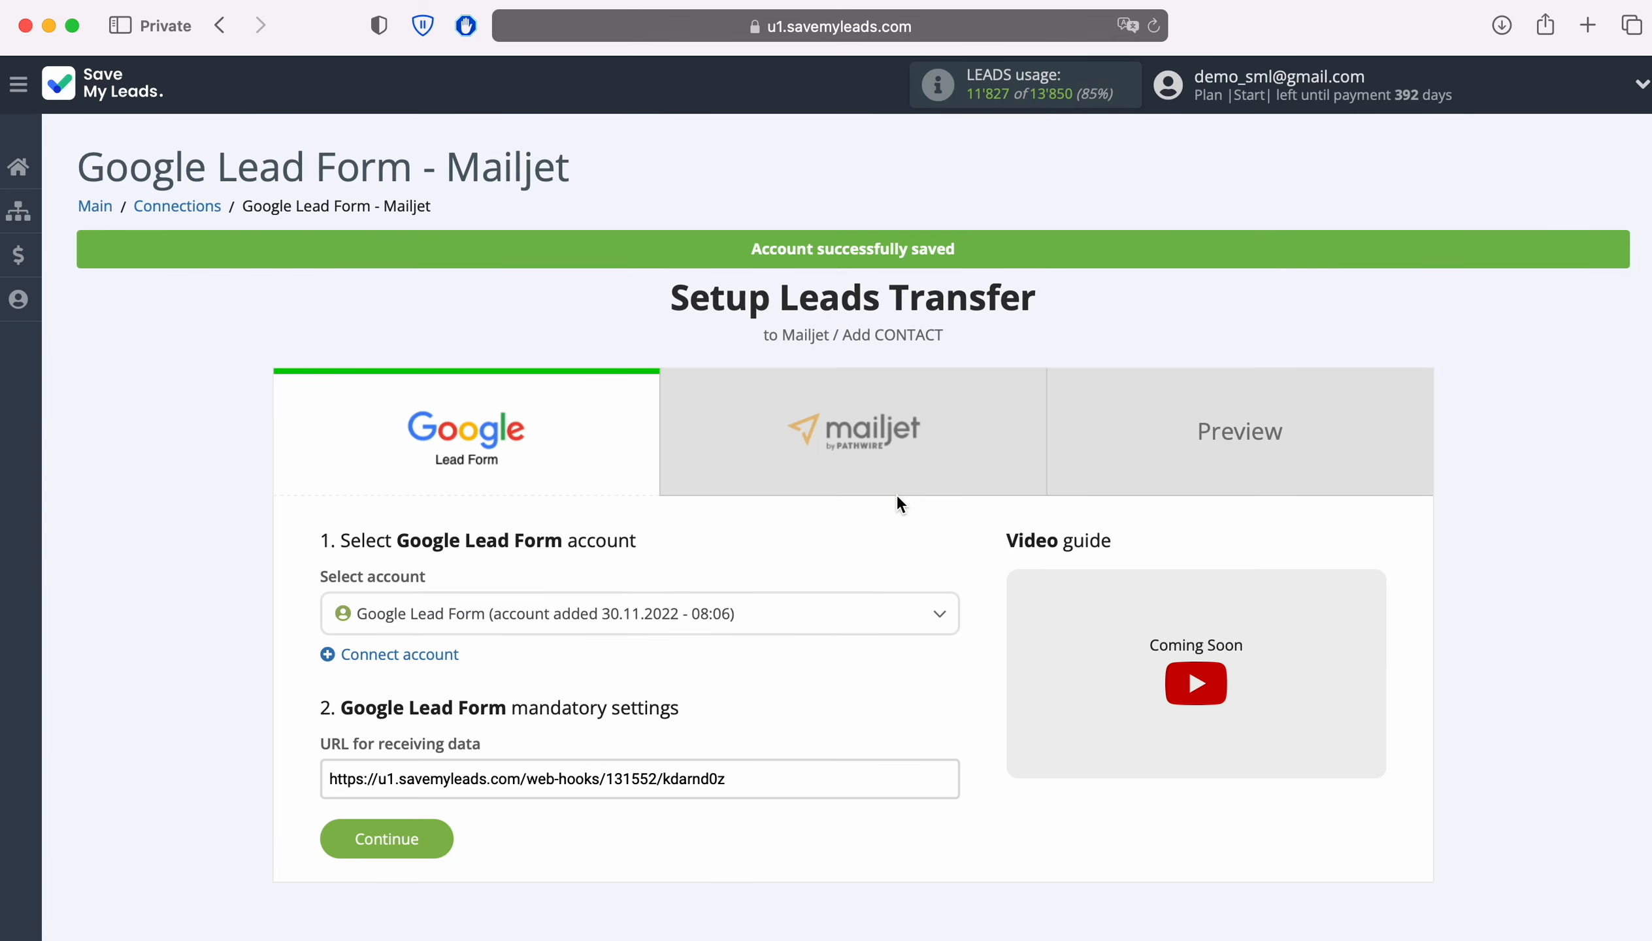
left_click(775, 615)
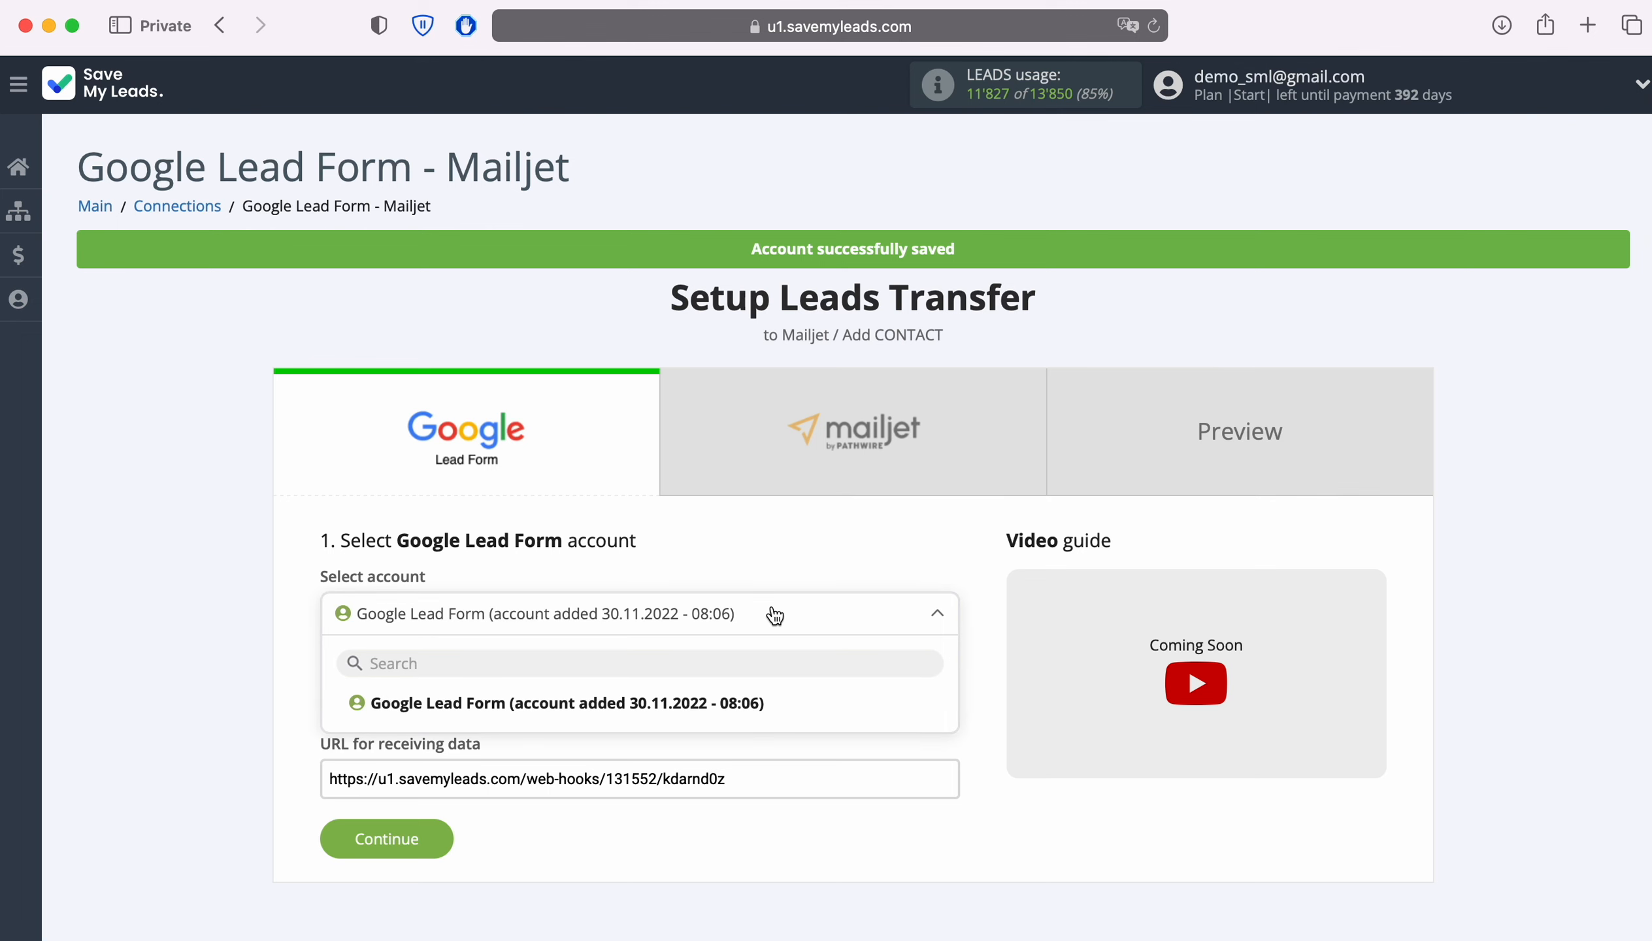
left_click(730, 699)
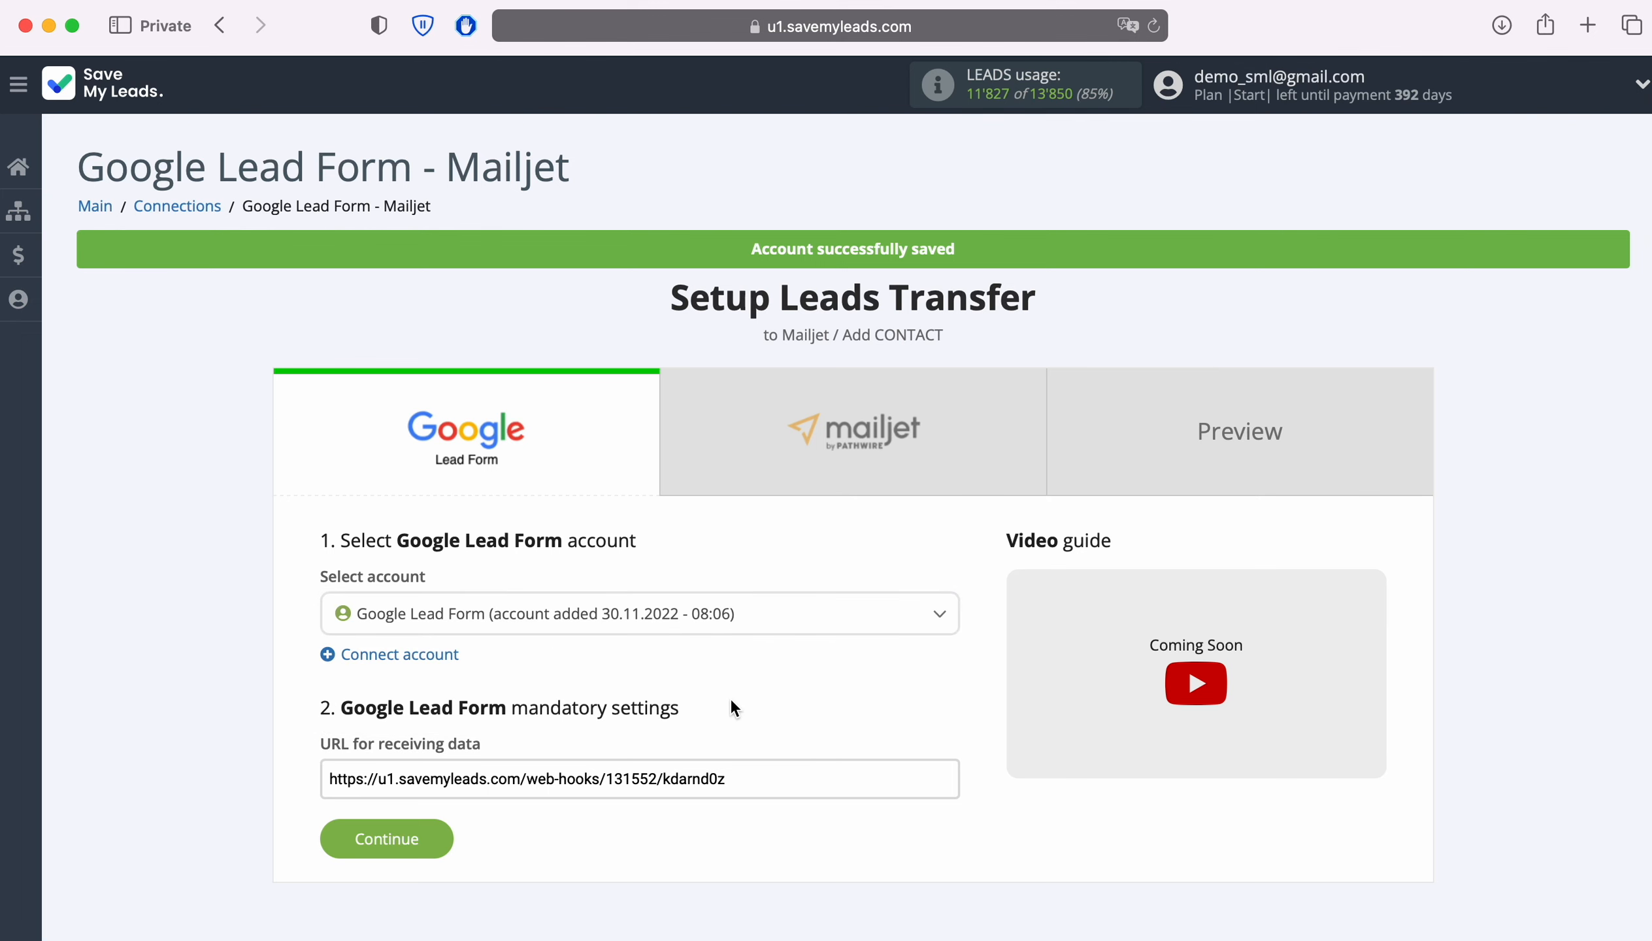
- Copy the full URL for receiving data from the Google Lead Form mandatory settings
left_click_drag(726, 778, 328, 778)
right_click(397, 782)
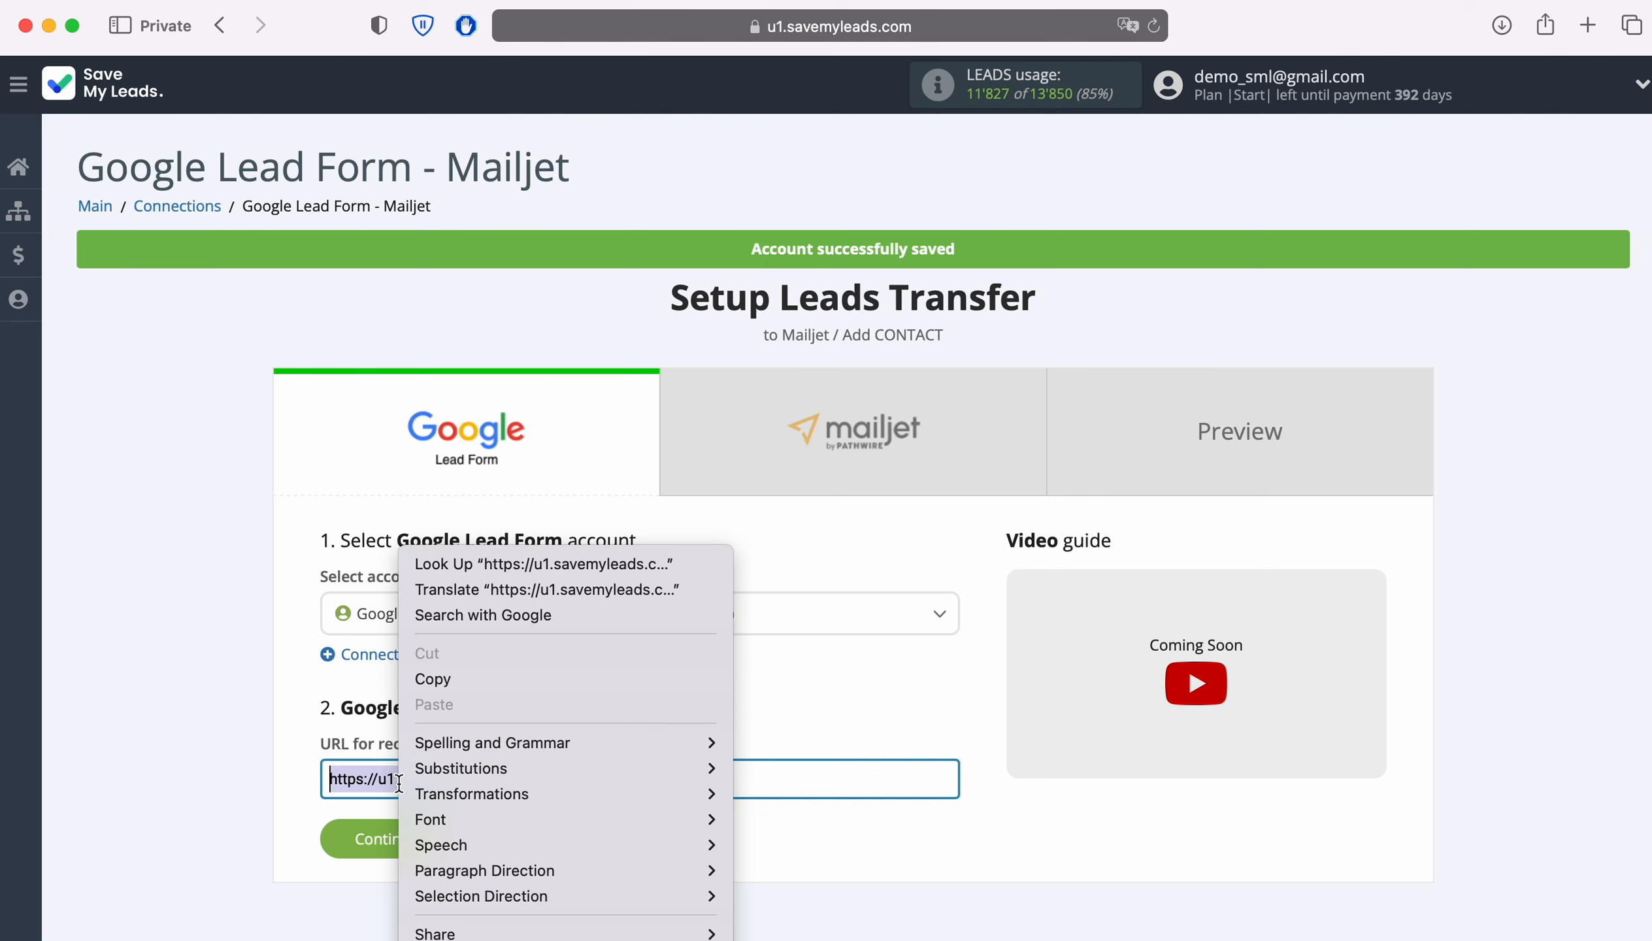
left_click(458, 679)
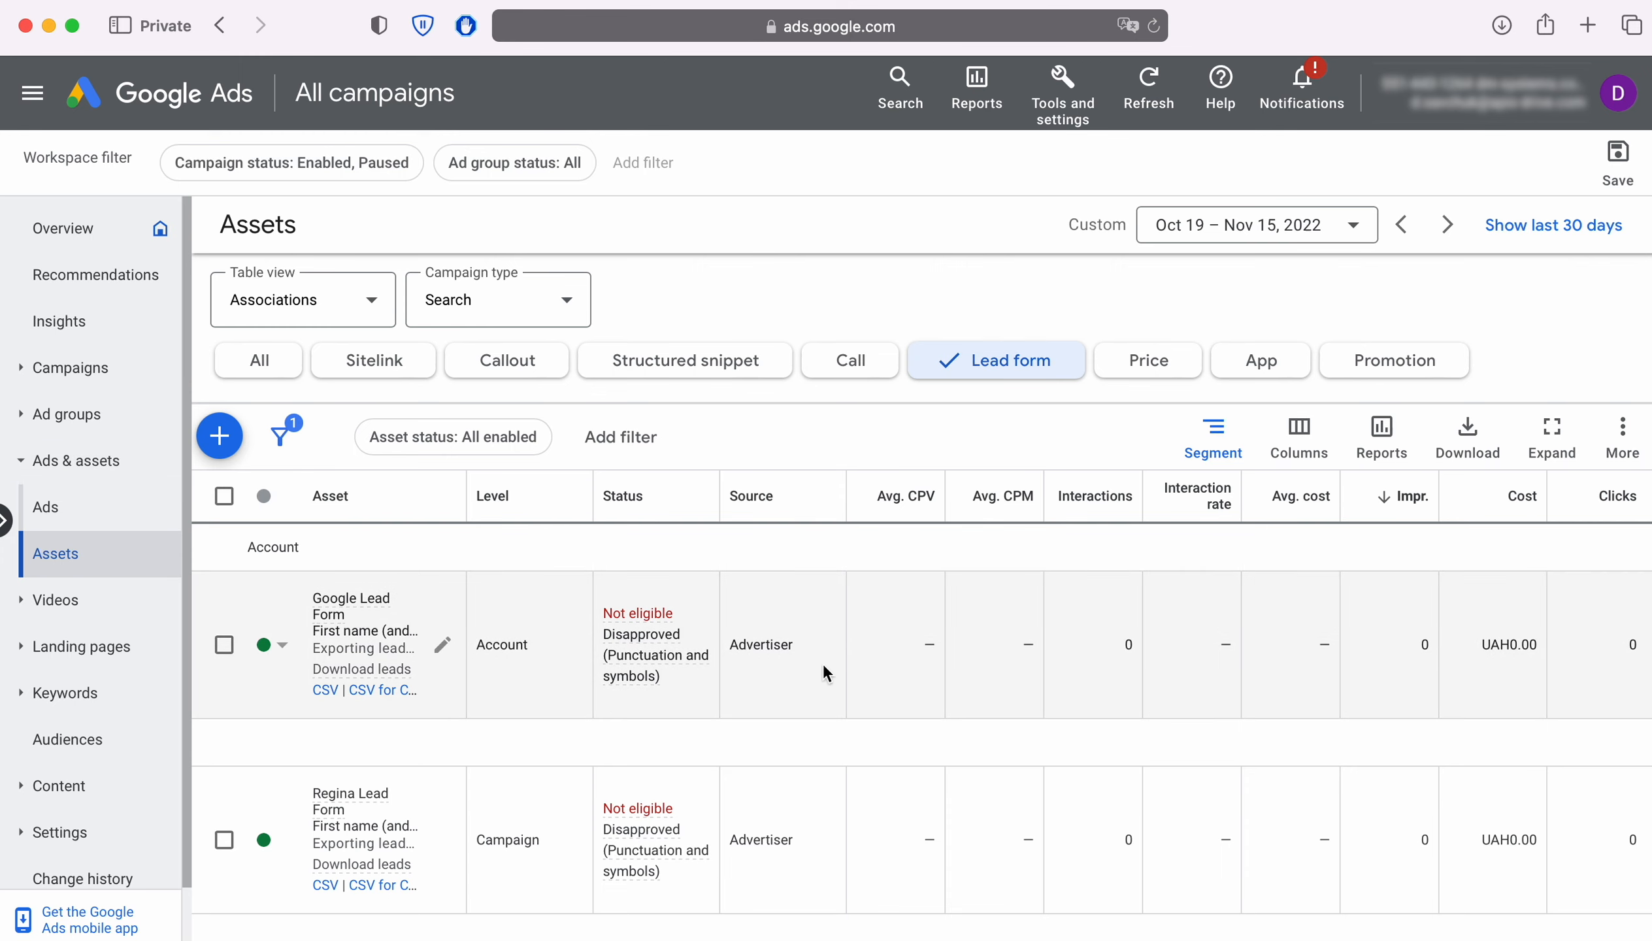
- Switch to Google Ads, open the lead form that is under review and expand its other data integration options
scroll(786, 656, "down", 5)
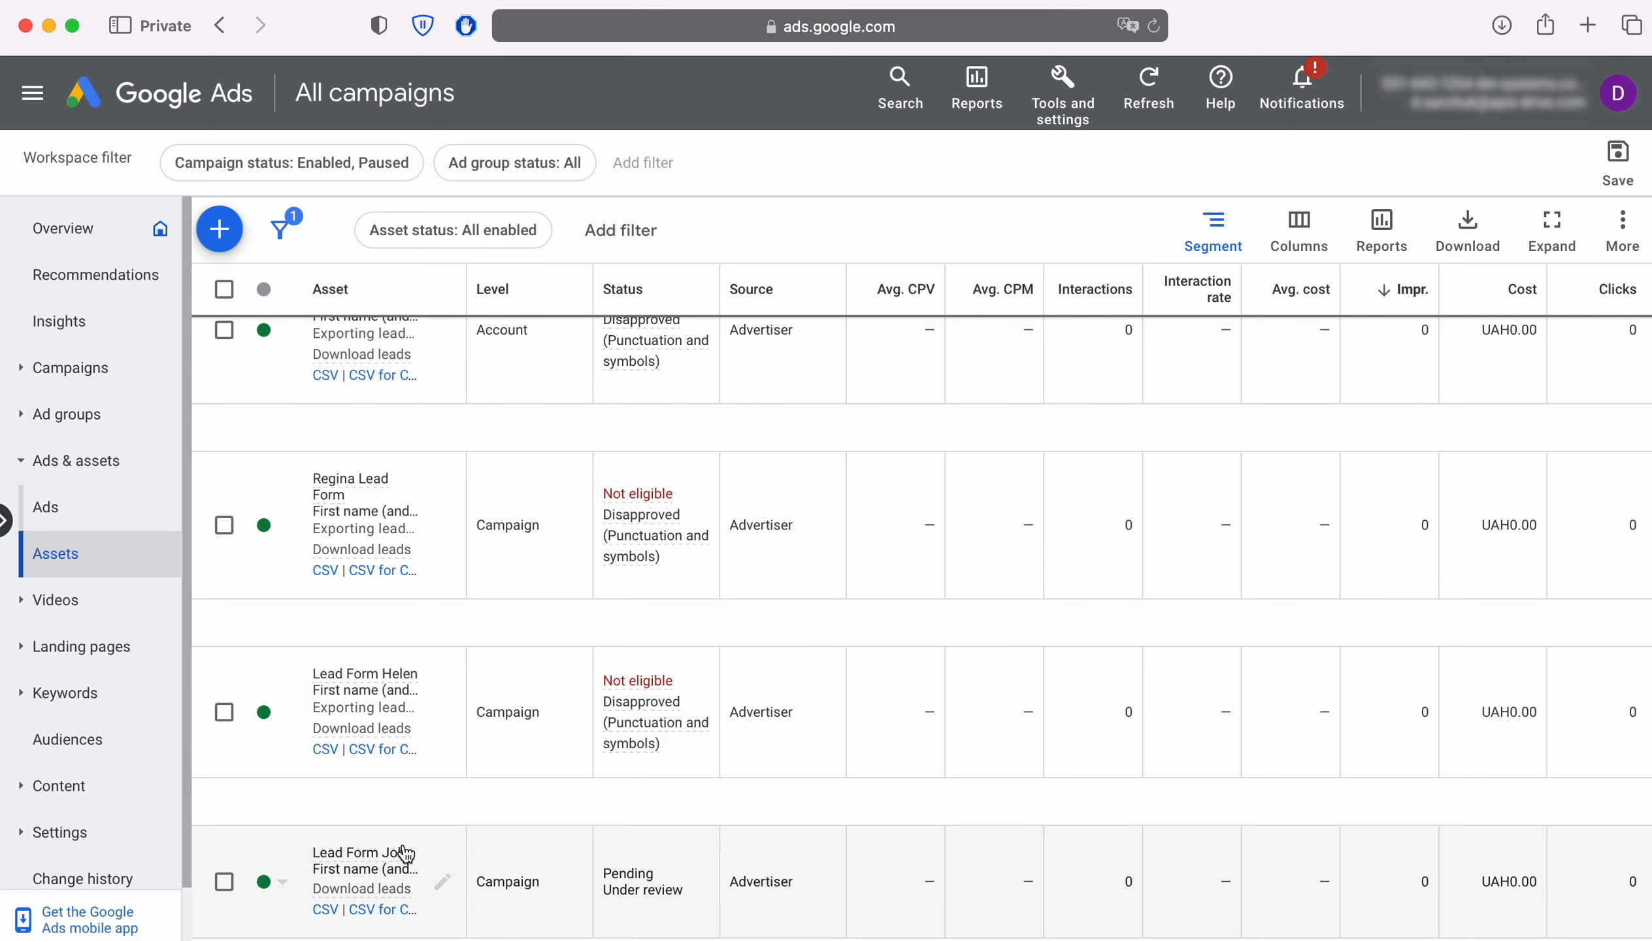
left_click(369, 852)
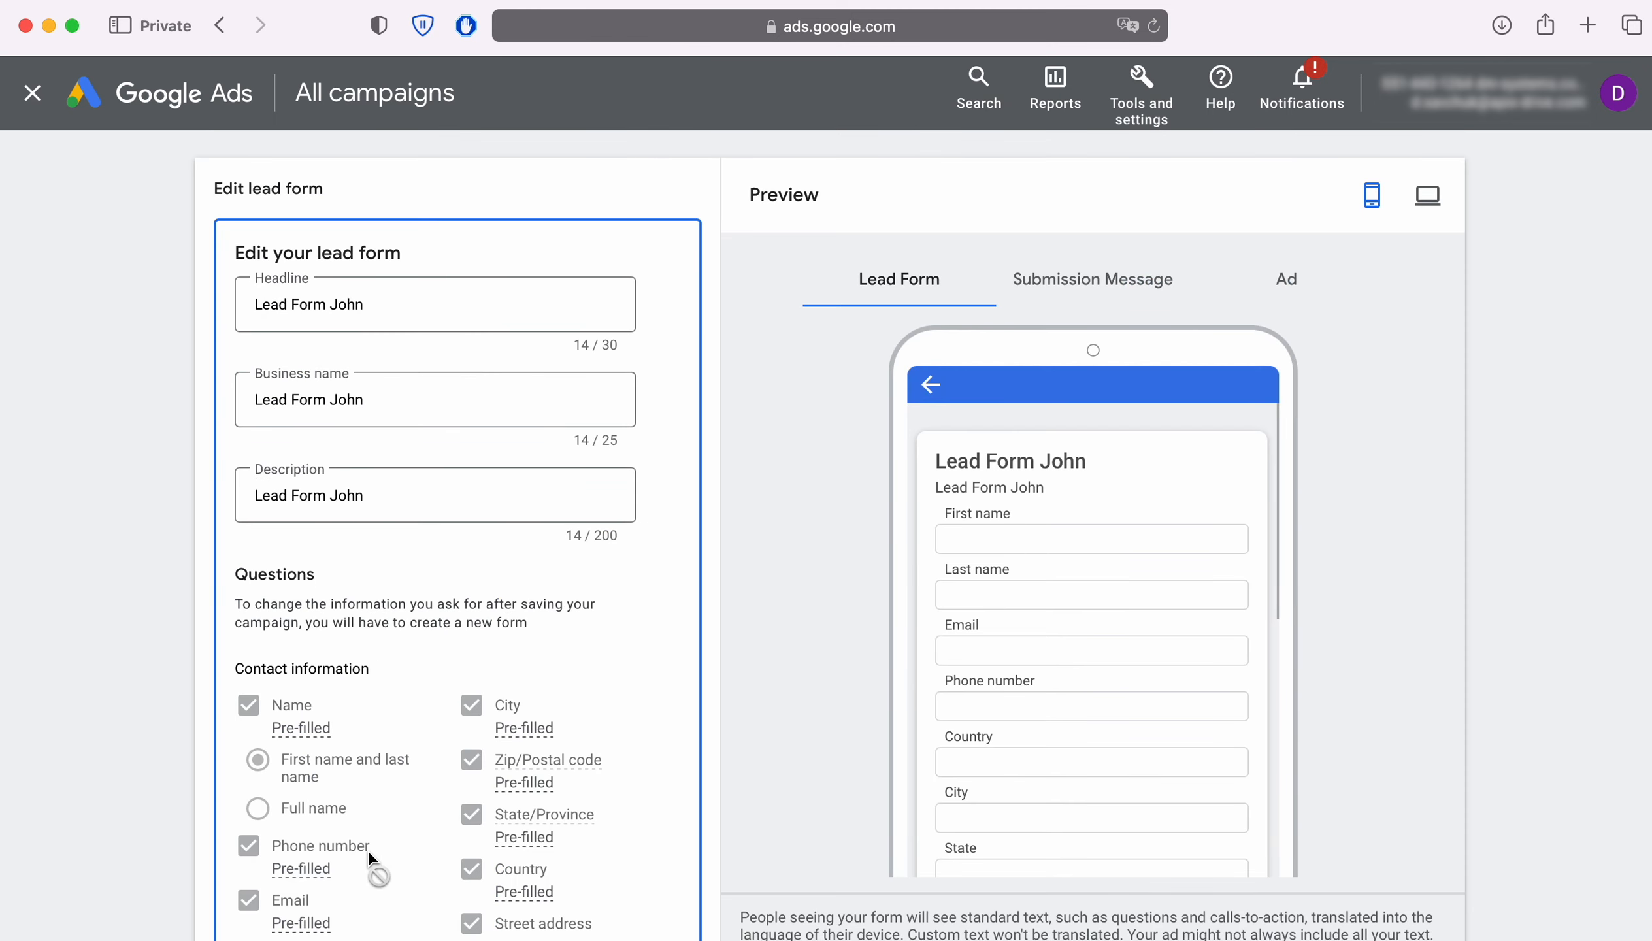
scroll(730, 748, "down", 15)
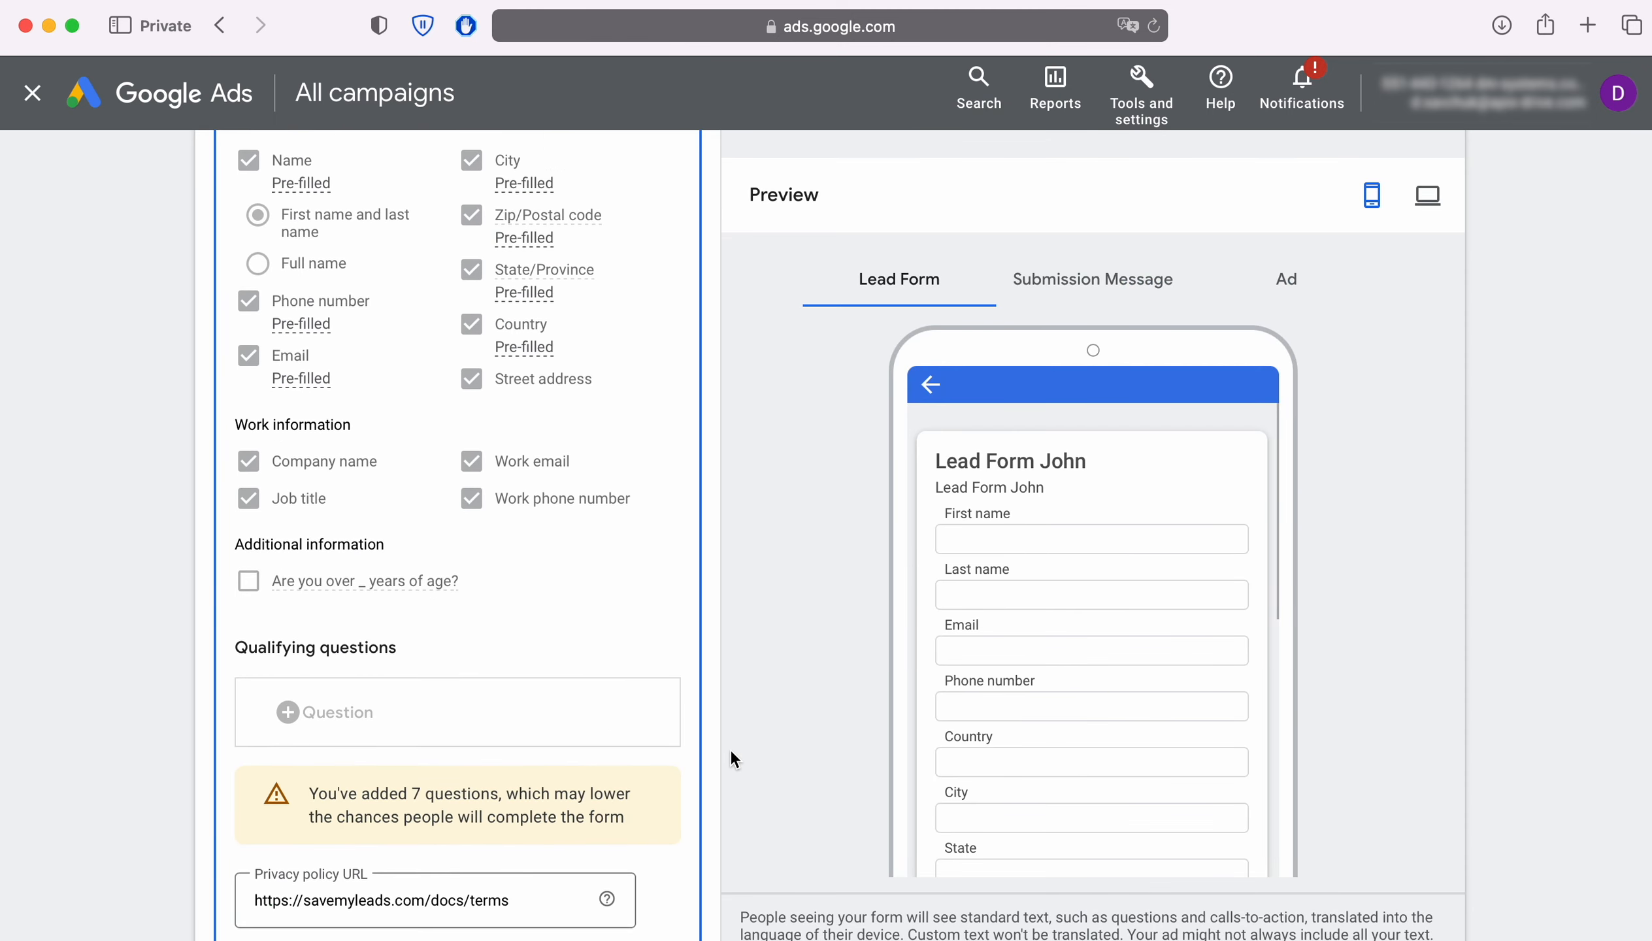
scroll(732, 759, "down", 20)
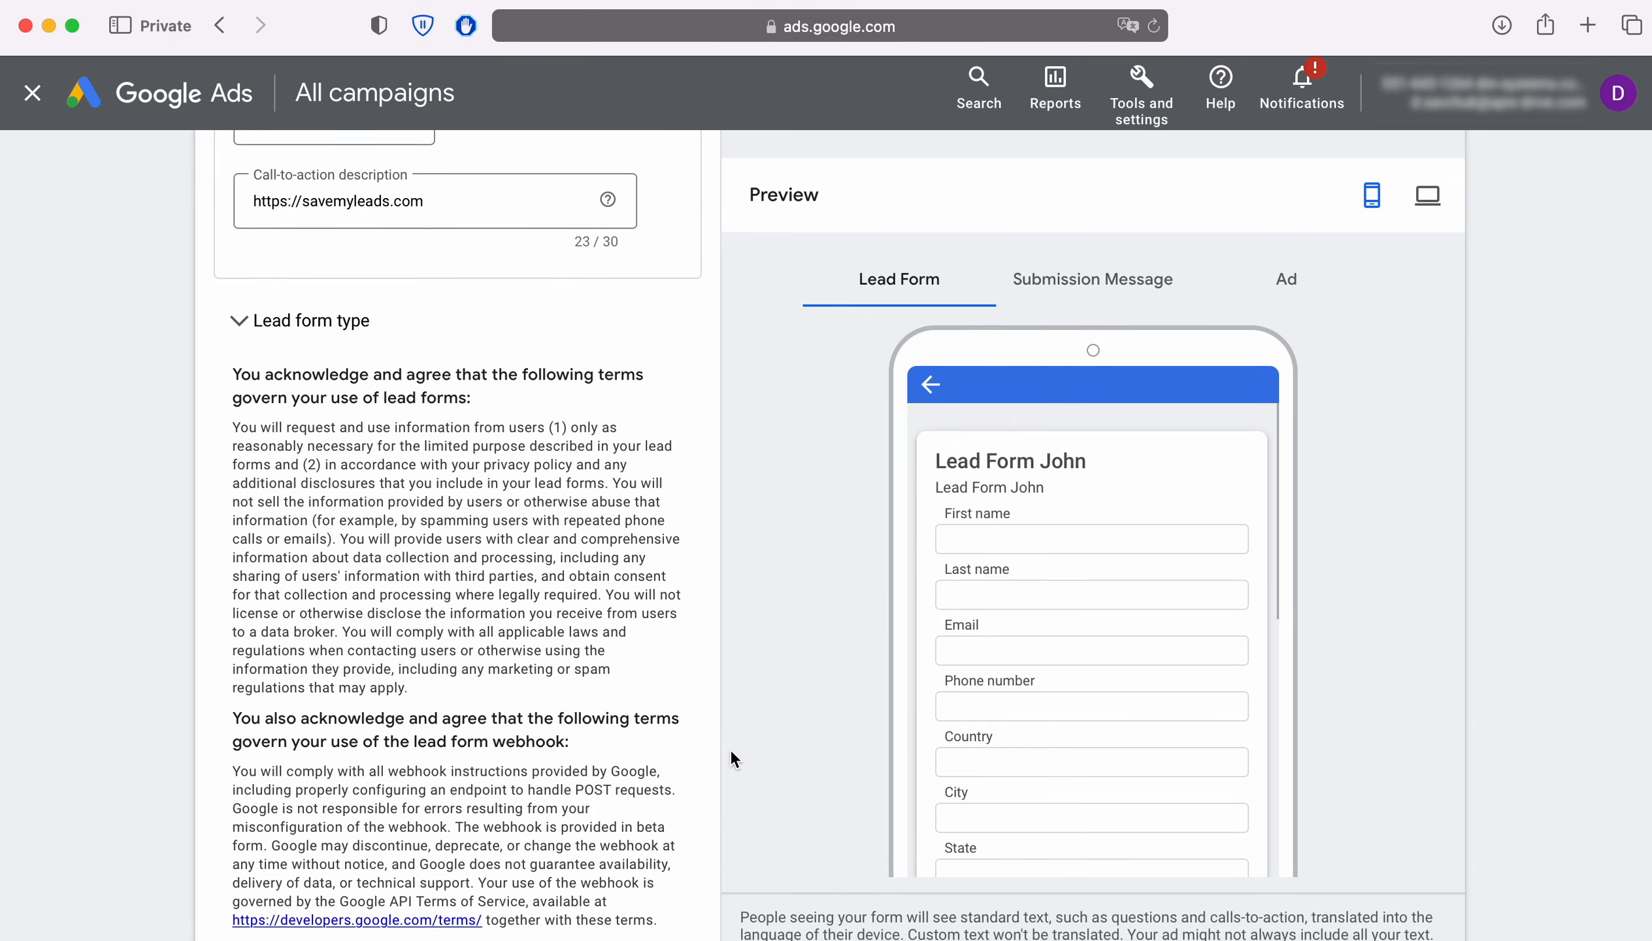
scroll(732, 758, "down", 7)
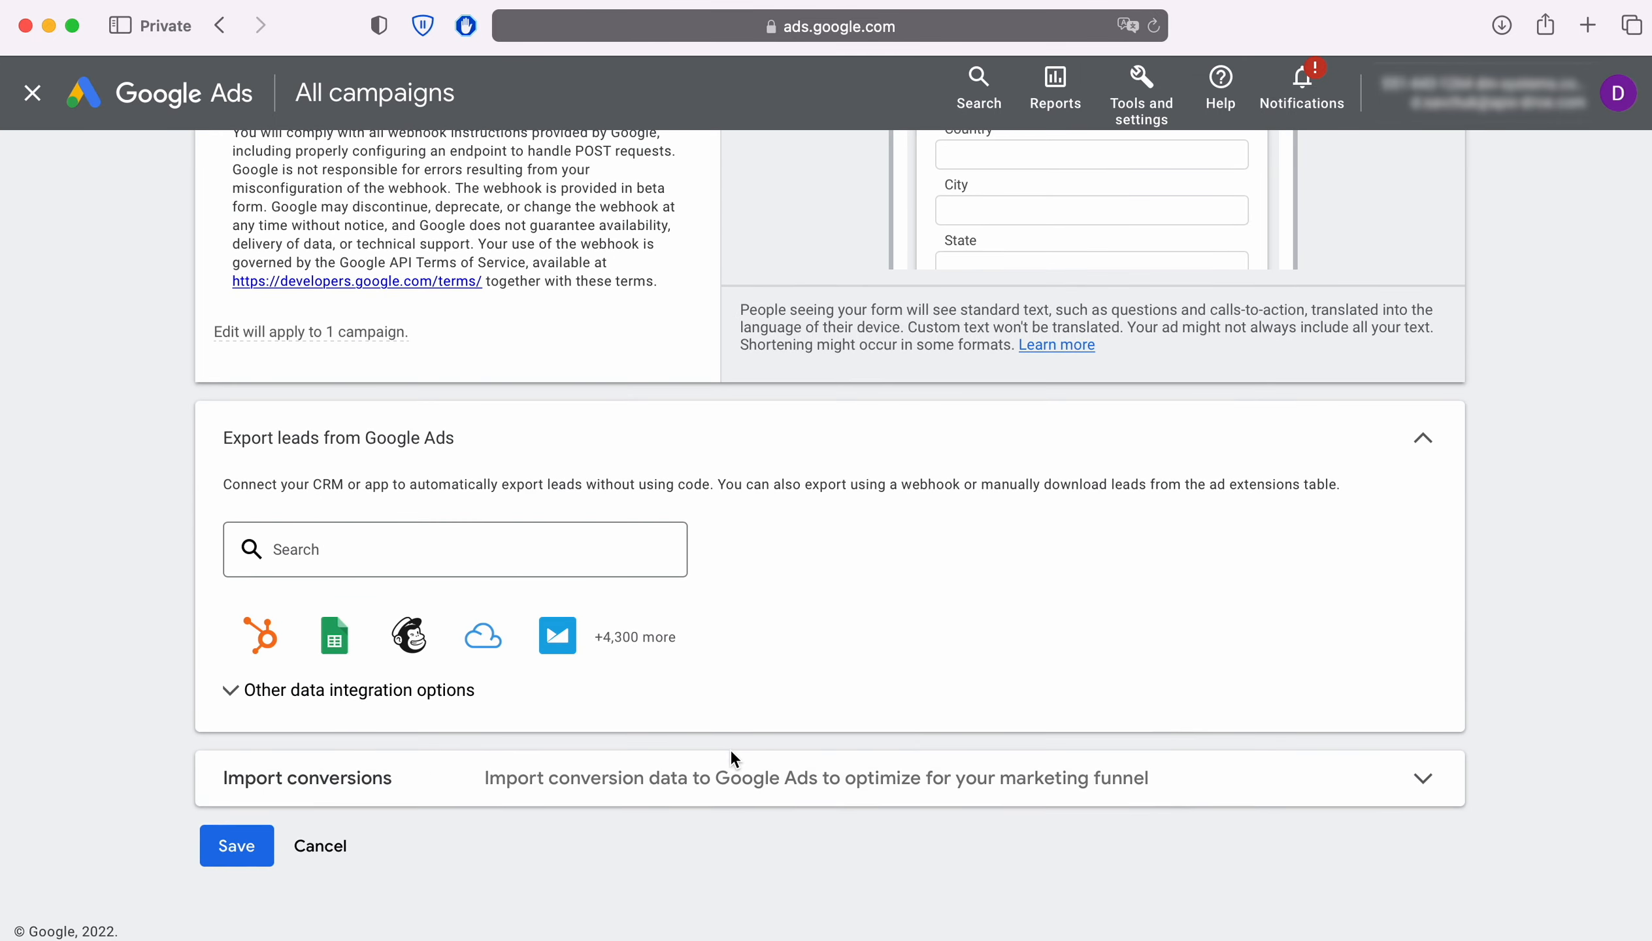
left_click(451, 716)
scroll(785, 740, "down", 6)
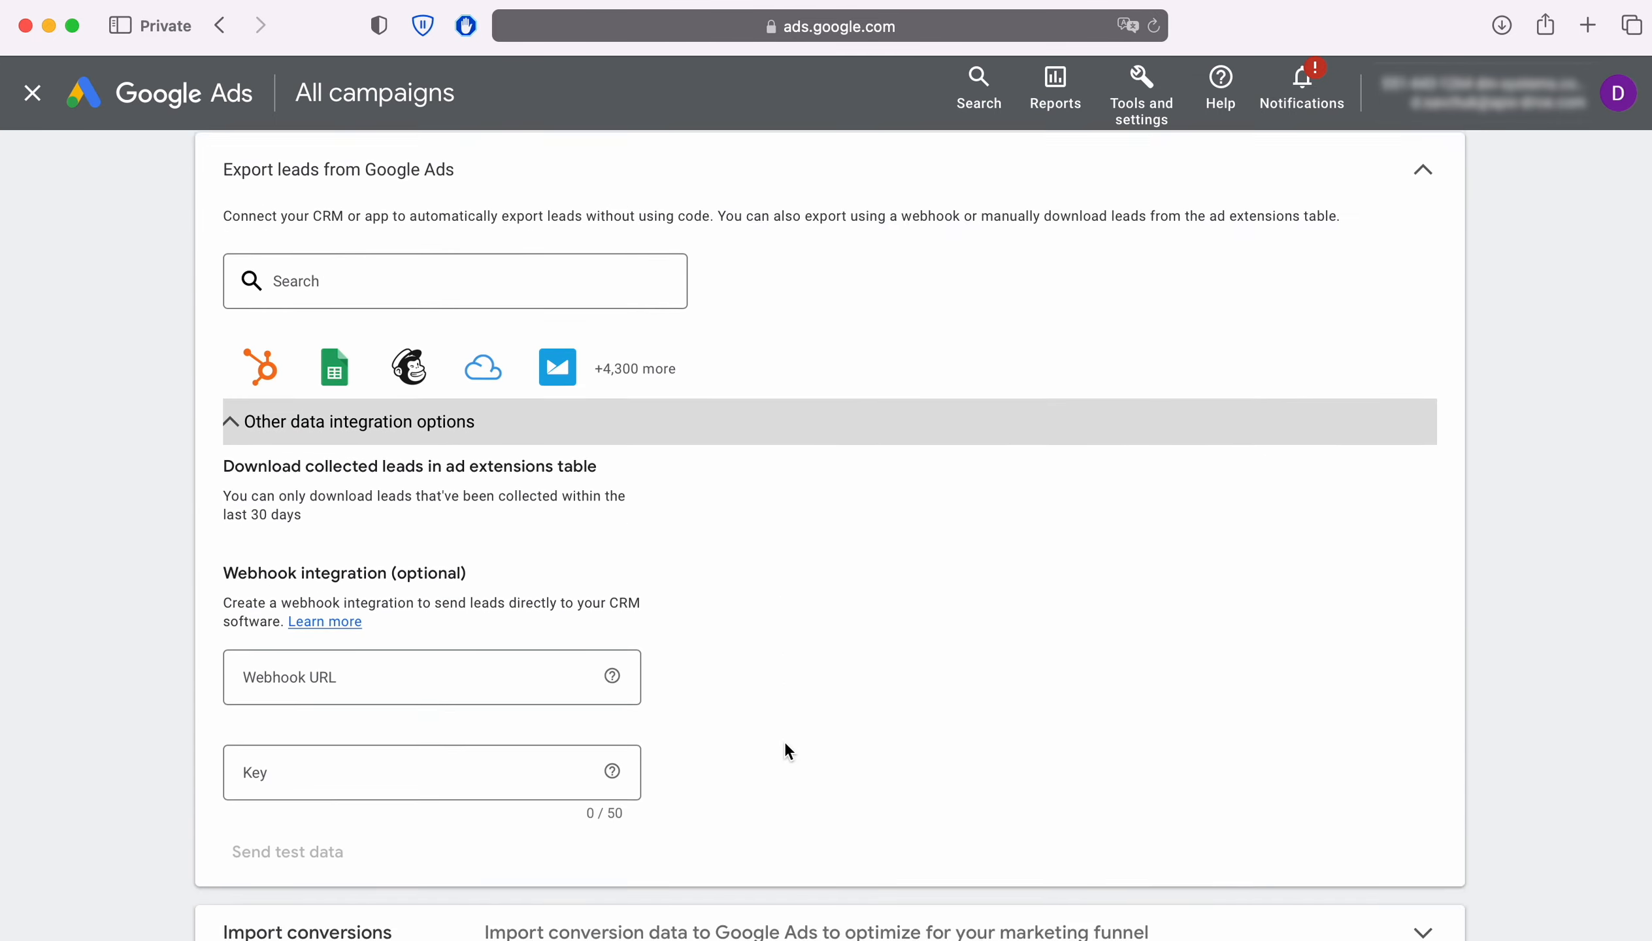
- Paste the copied address as the webhook URL and enter its last path segment as the webhook key
left_click(321, 535)
right_click(321, 535)
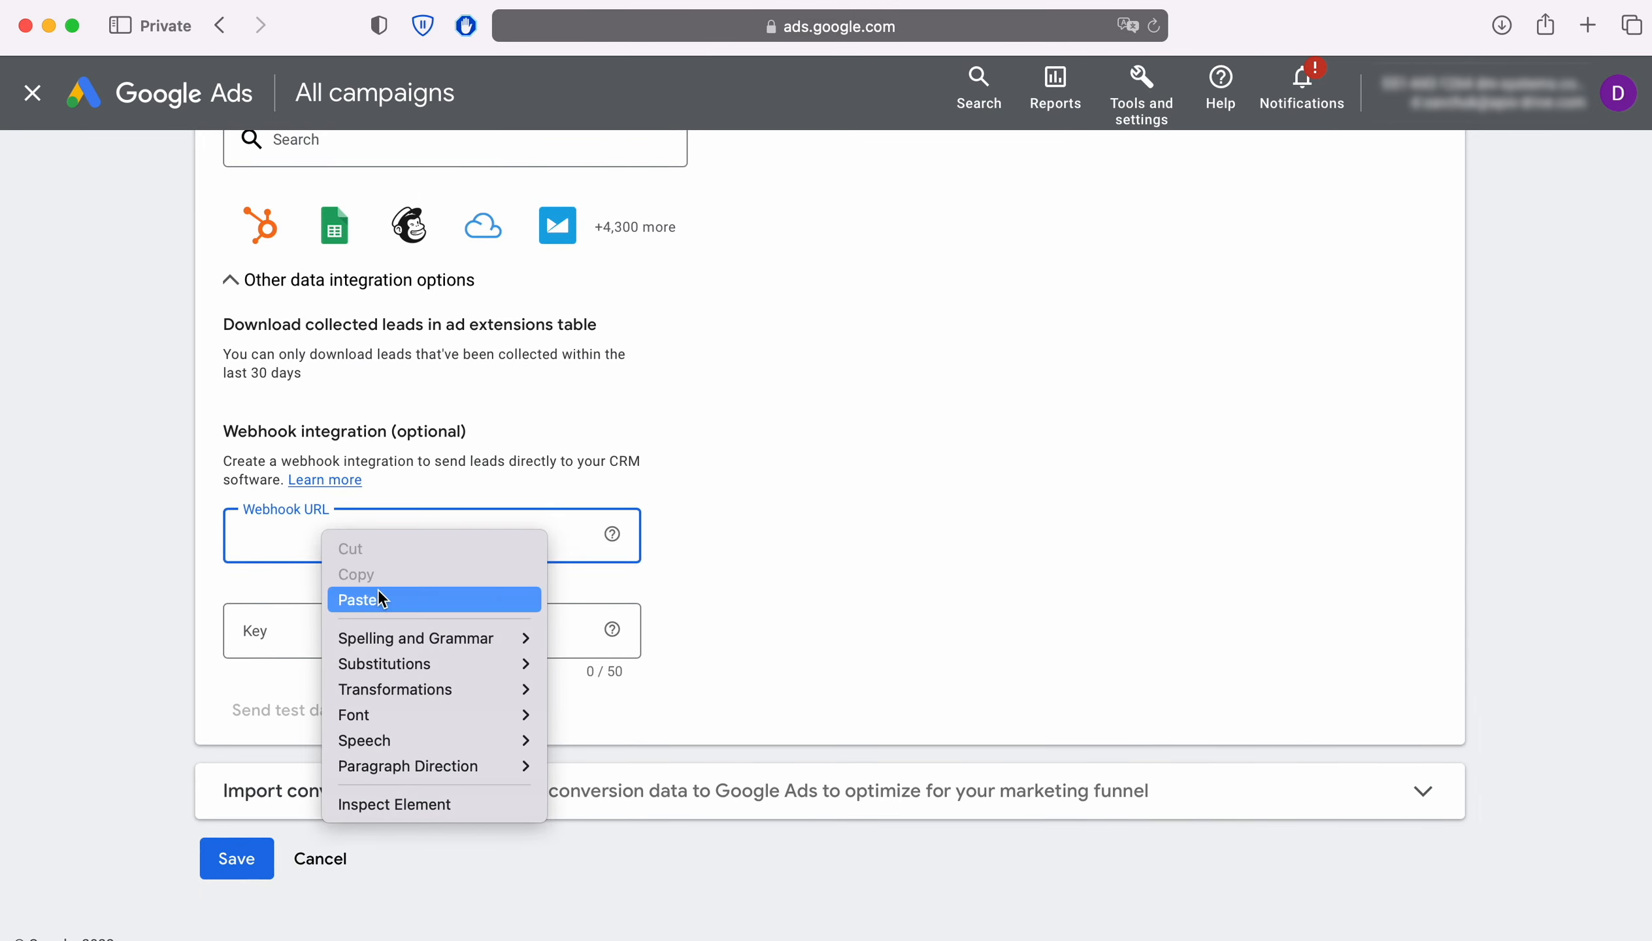
left_click(382, 599)
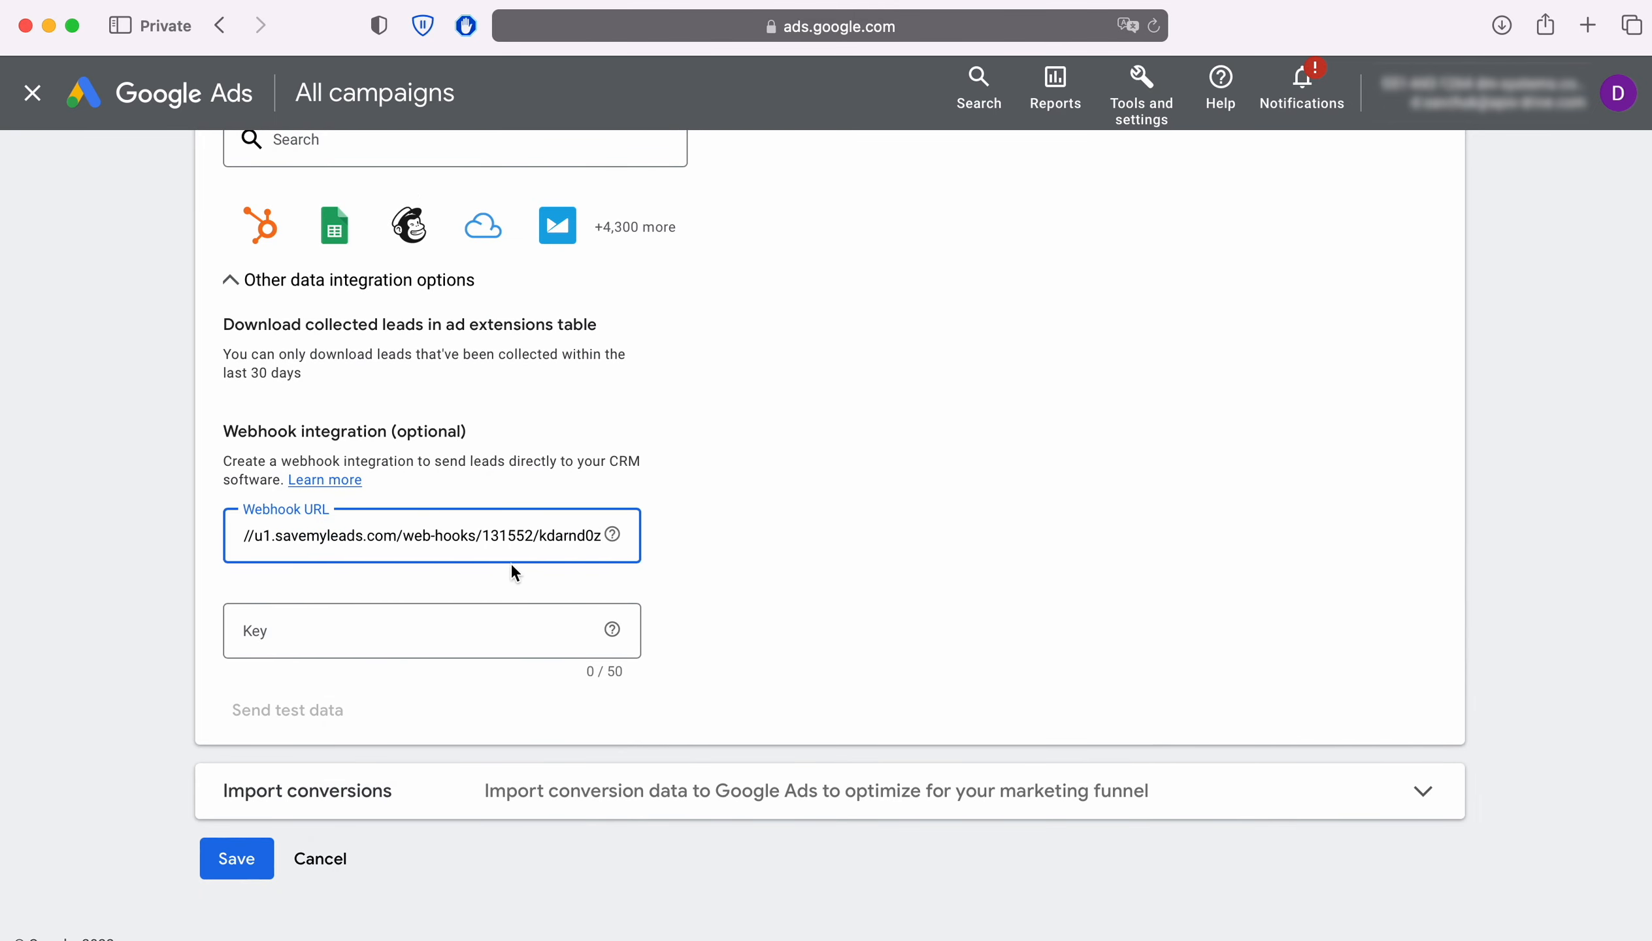
left_click_drag(539, 535, 601, 536)
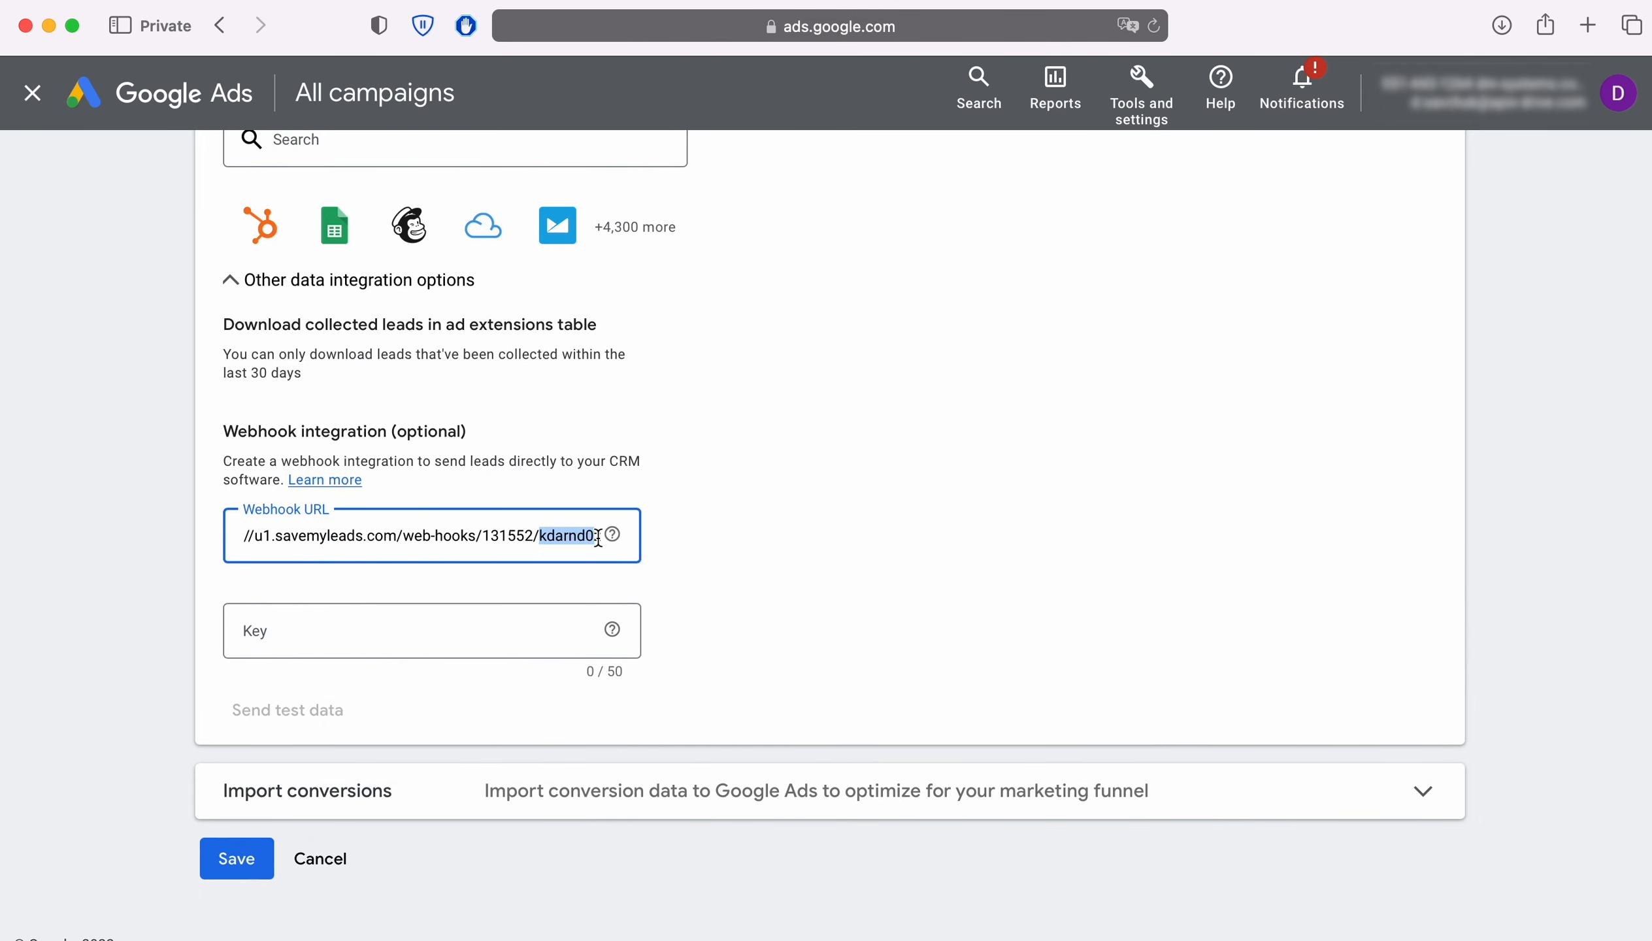
right_click(565, 538)
left_click(609, 662)
left_click(253, 636)
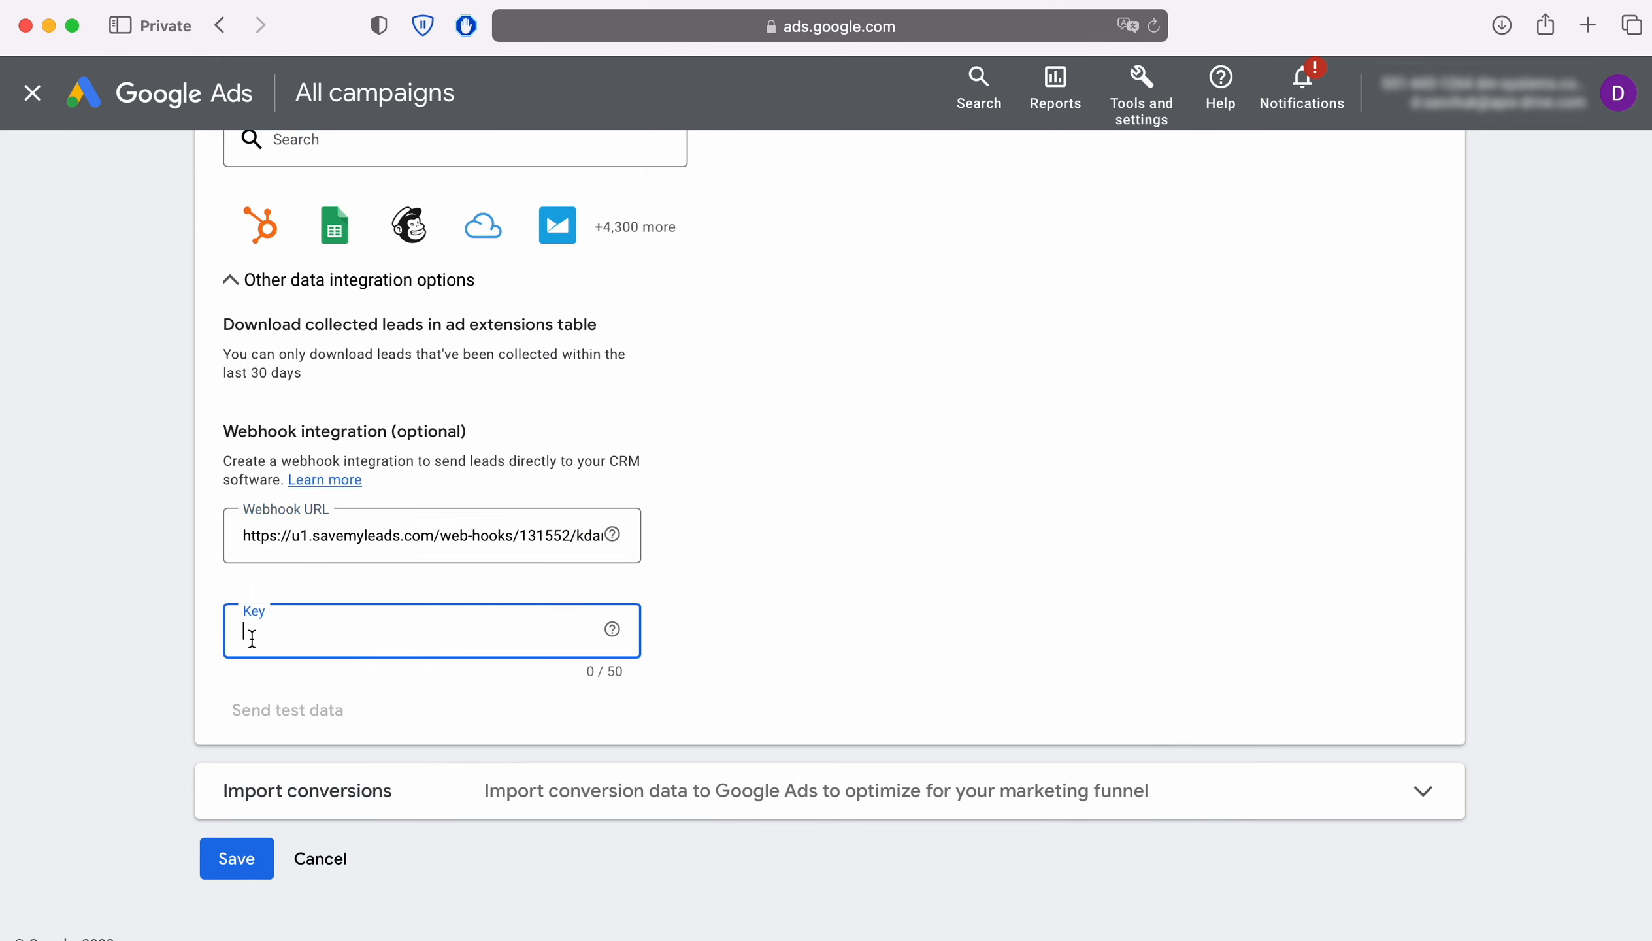
right_click(251, 637)
left_click(298, 700)
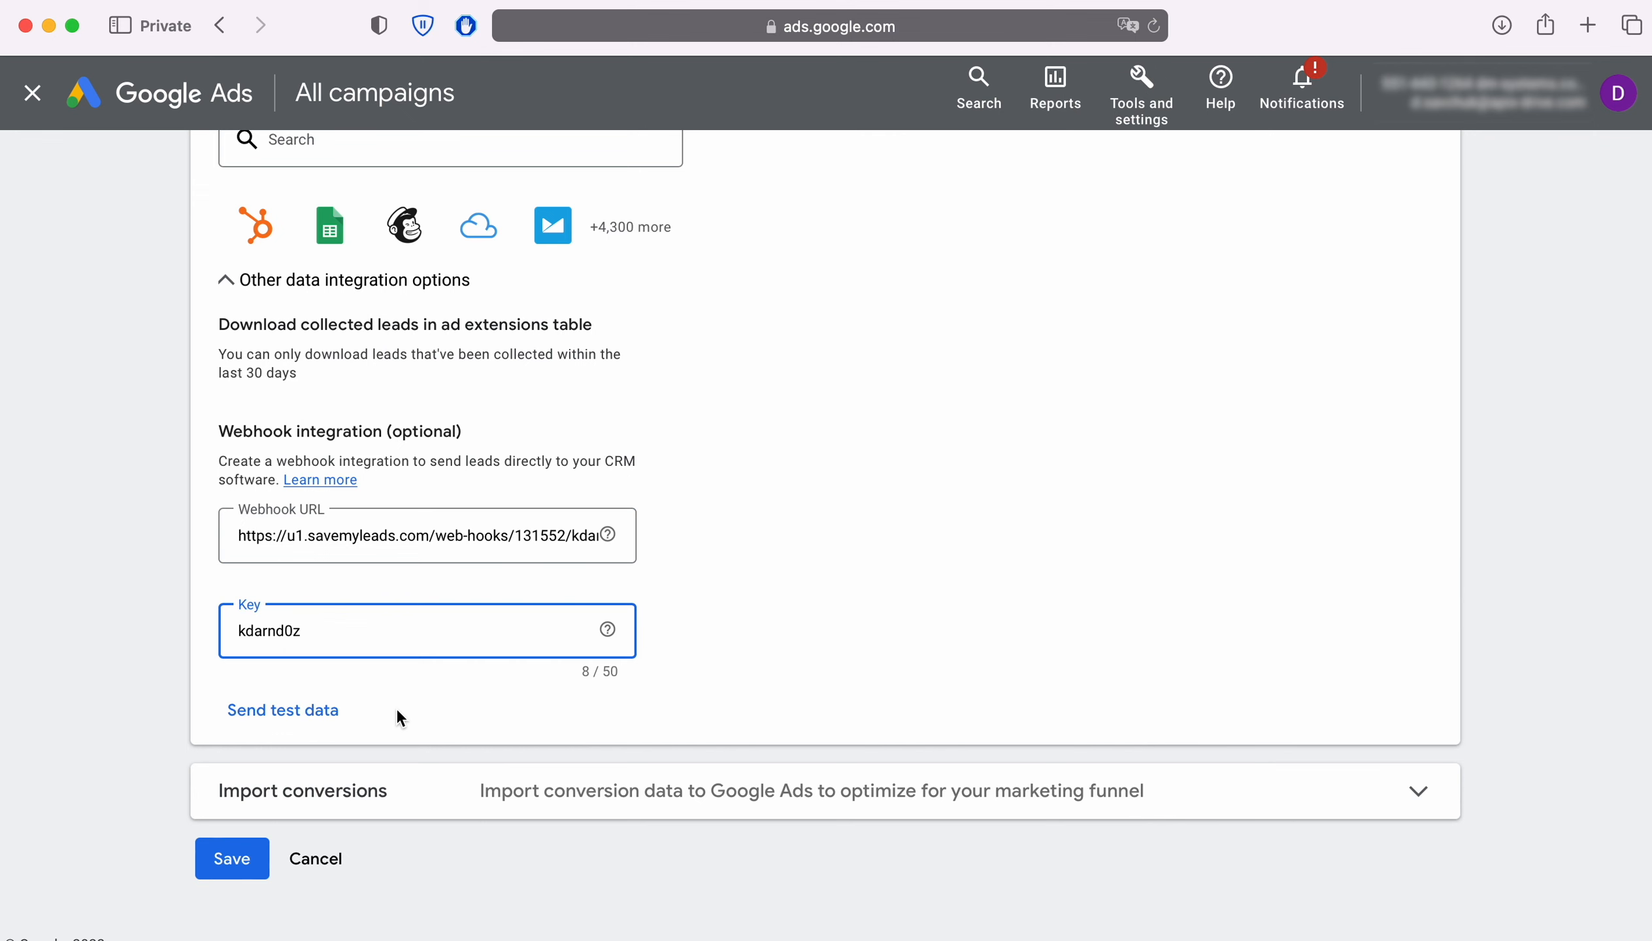
- Send test data through the webhook integration and save the lead form
left_click(293, 710)
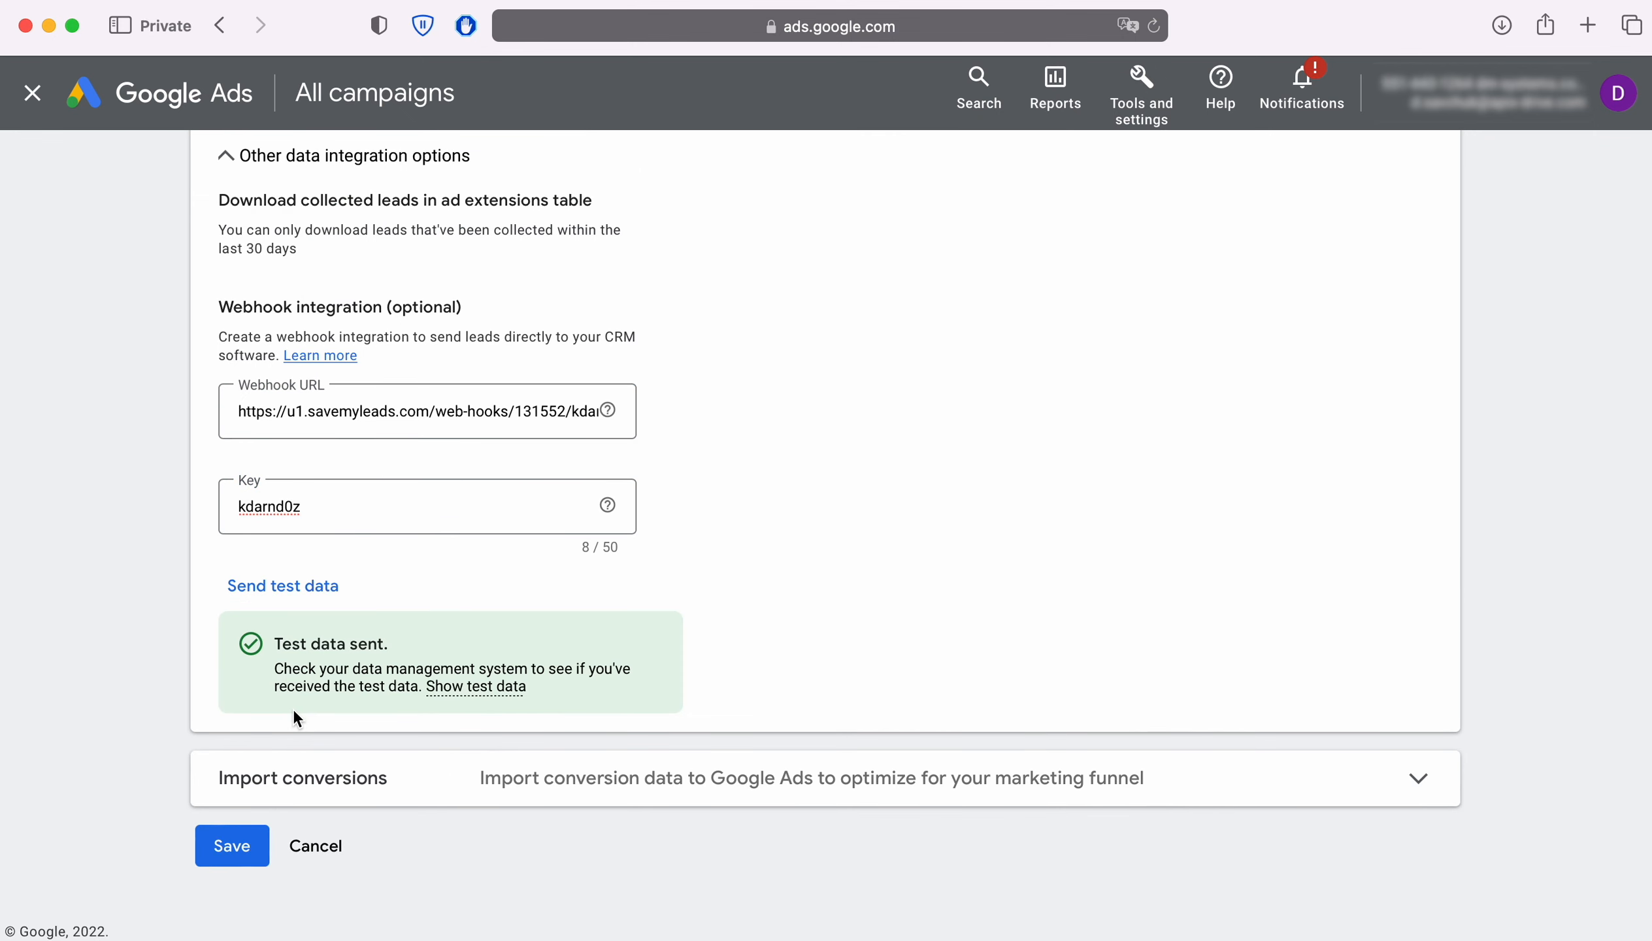
left_click(207, 857)
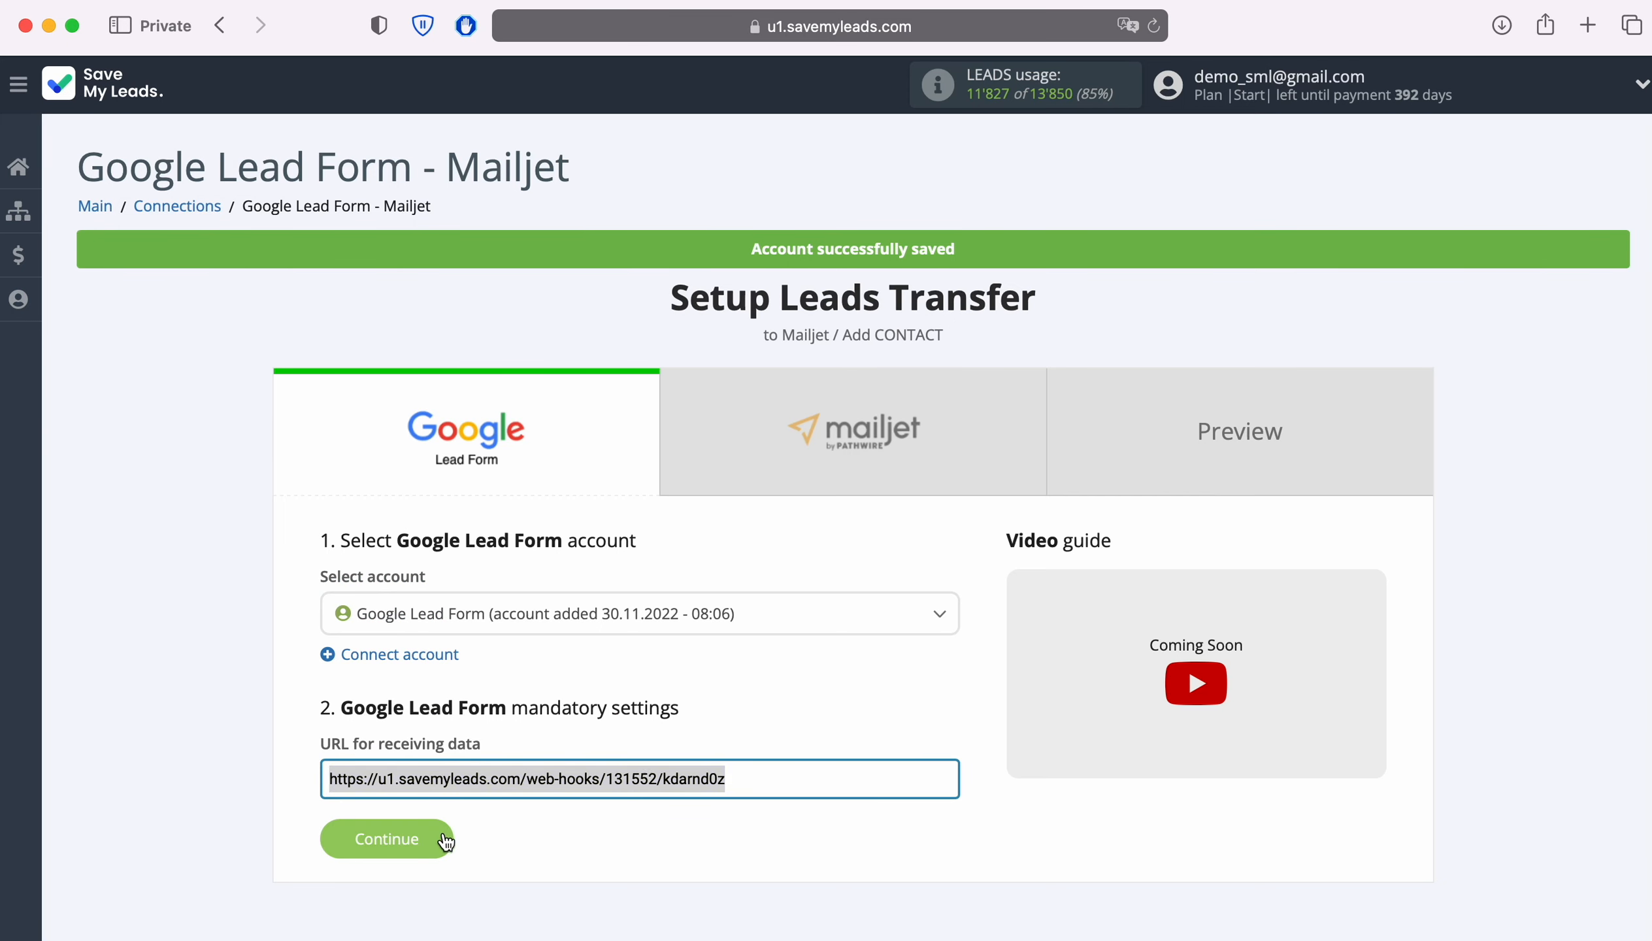
left_click(446, 842)
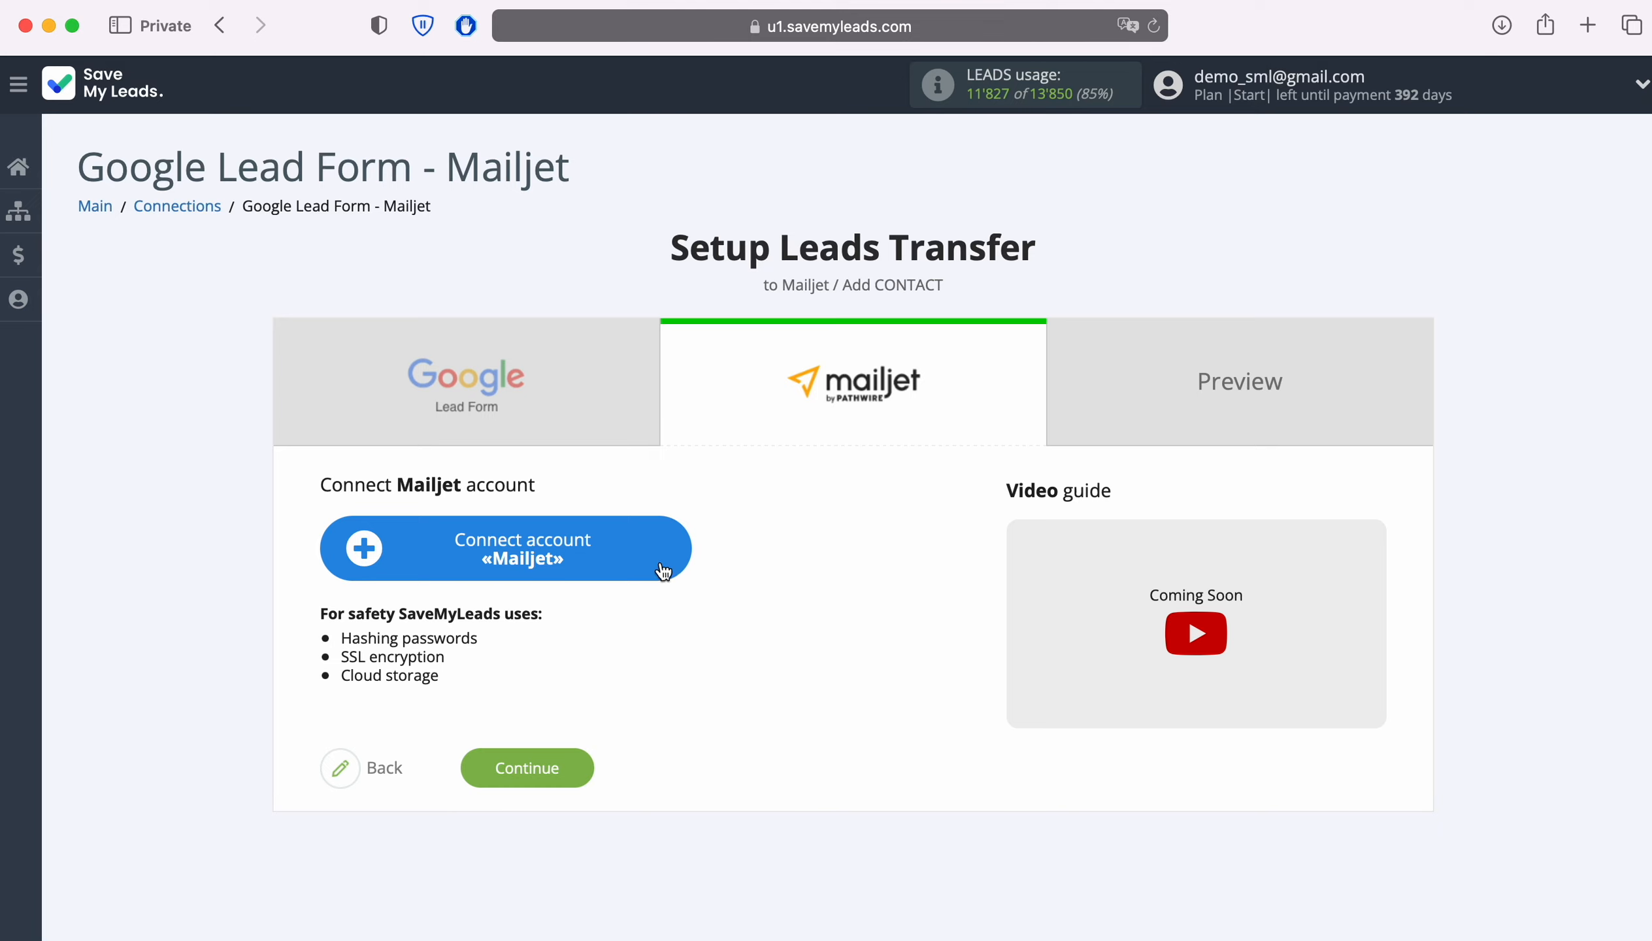
left_click(678, 546)
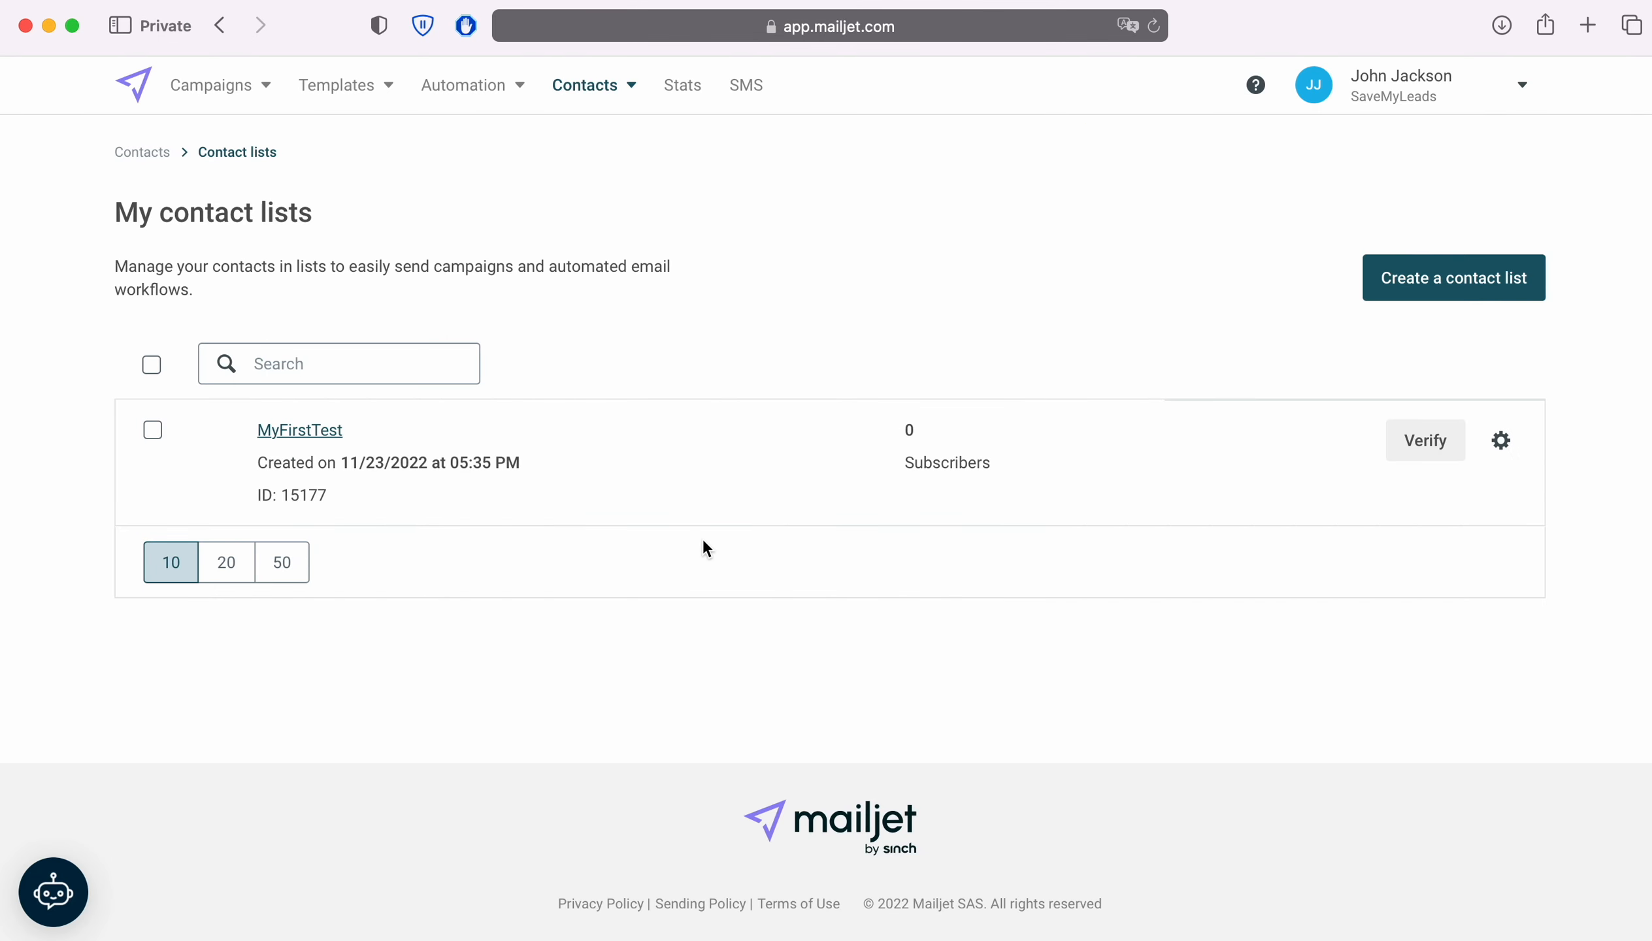
left_click(1516, 92)
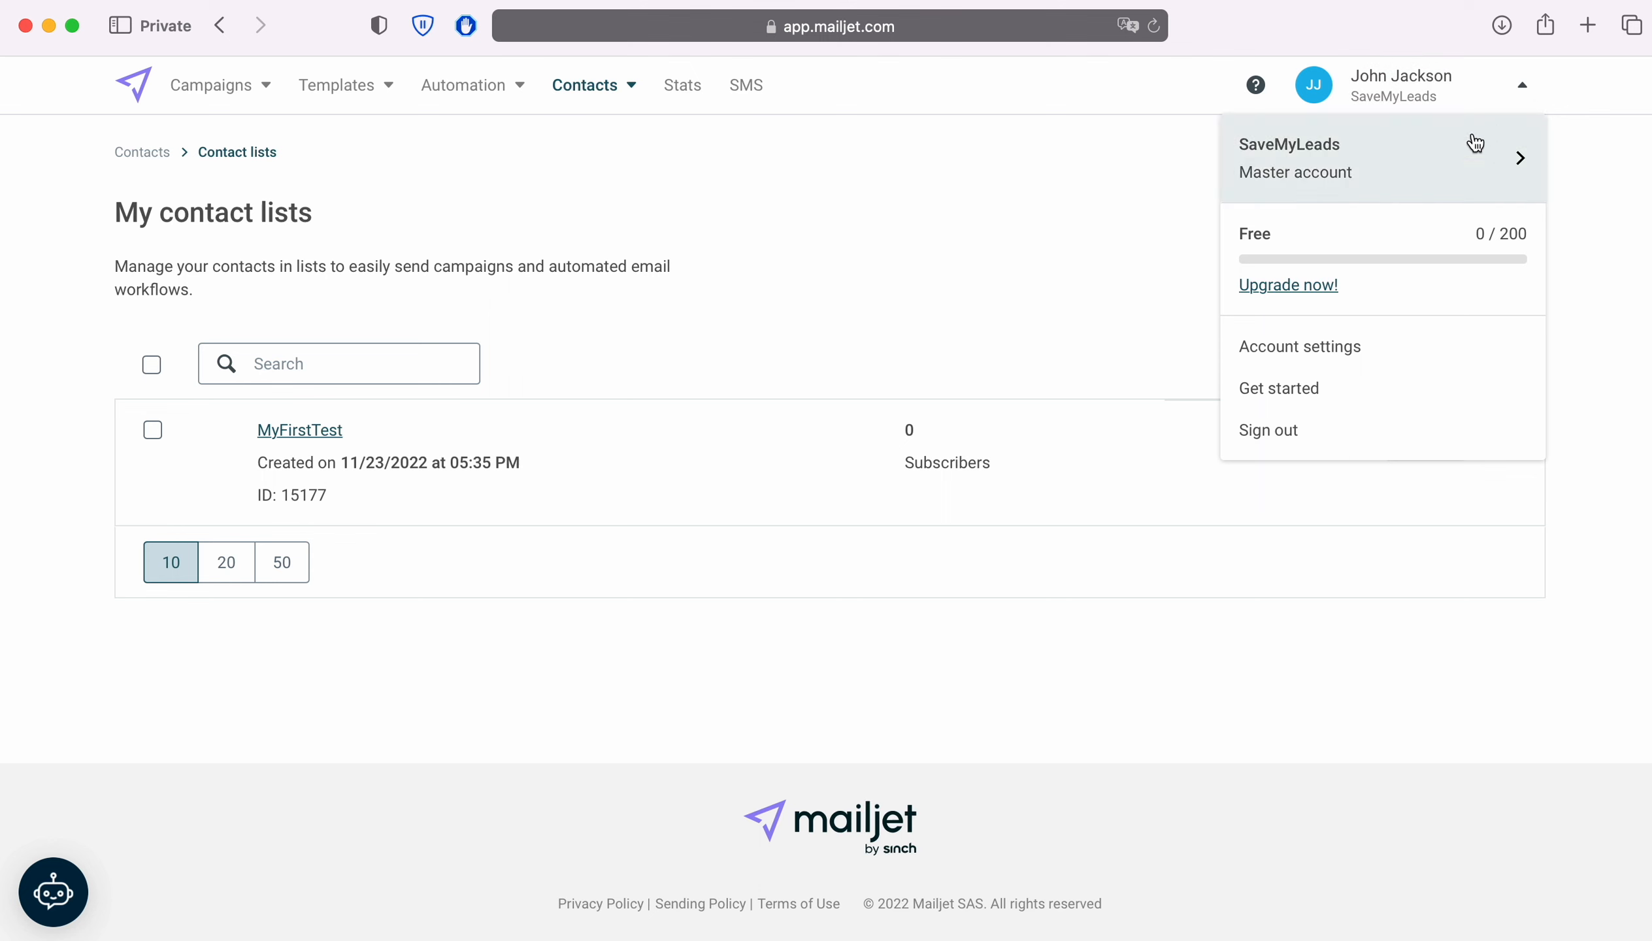
left_click(1346, 355)
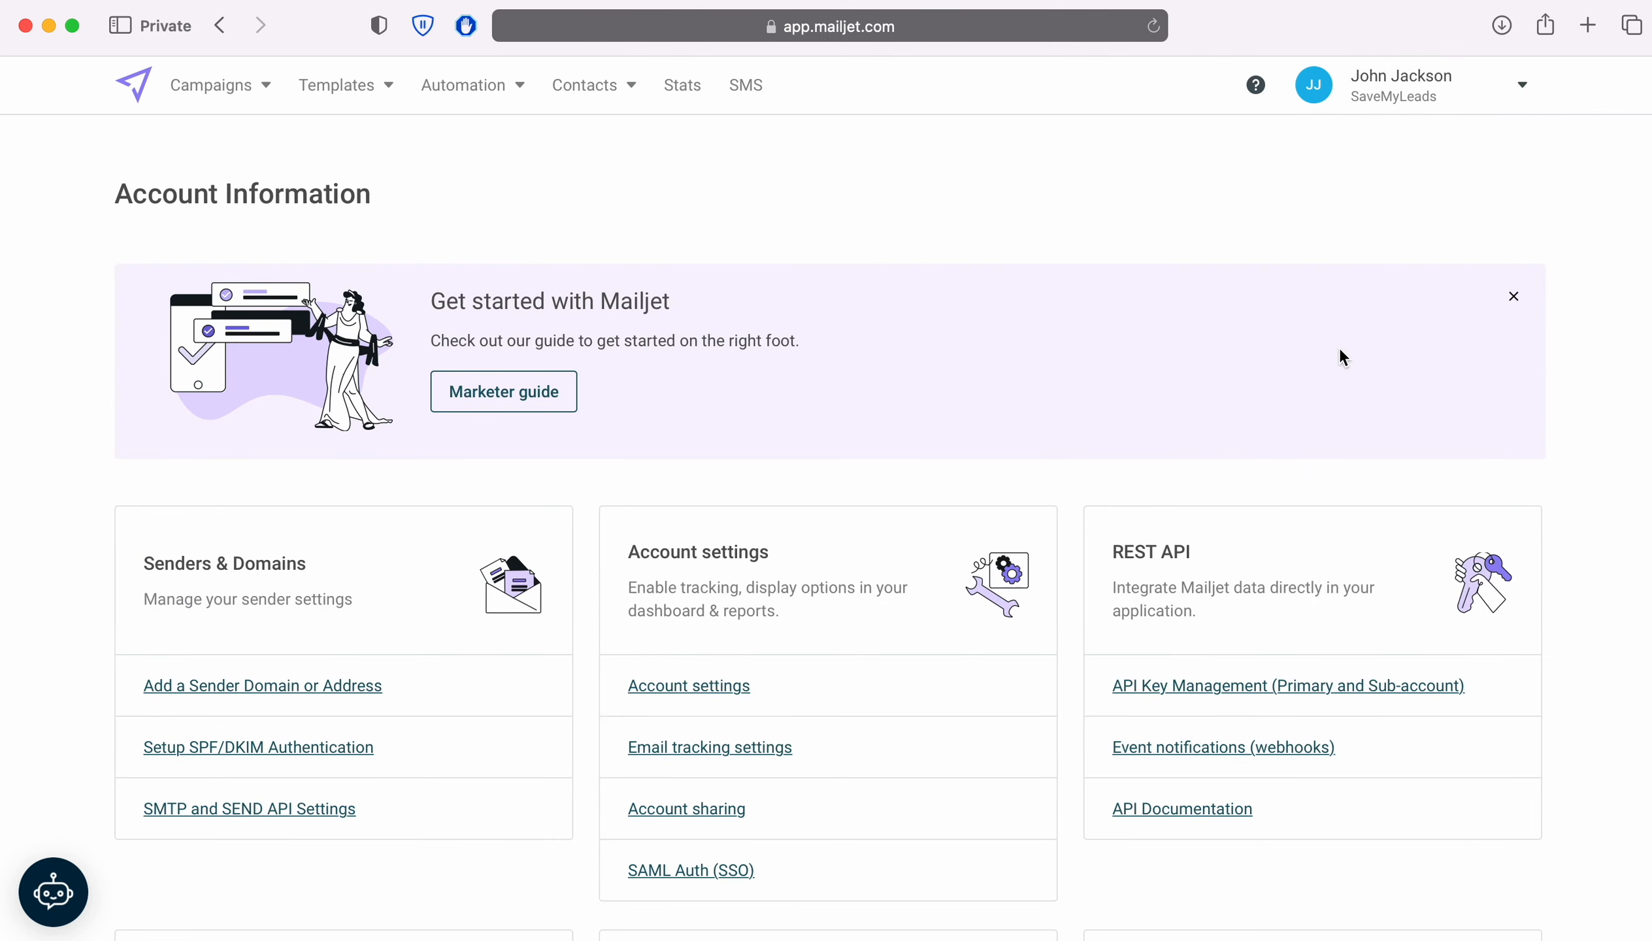
left_click(1223, 686)
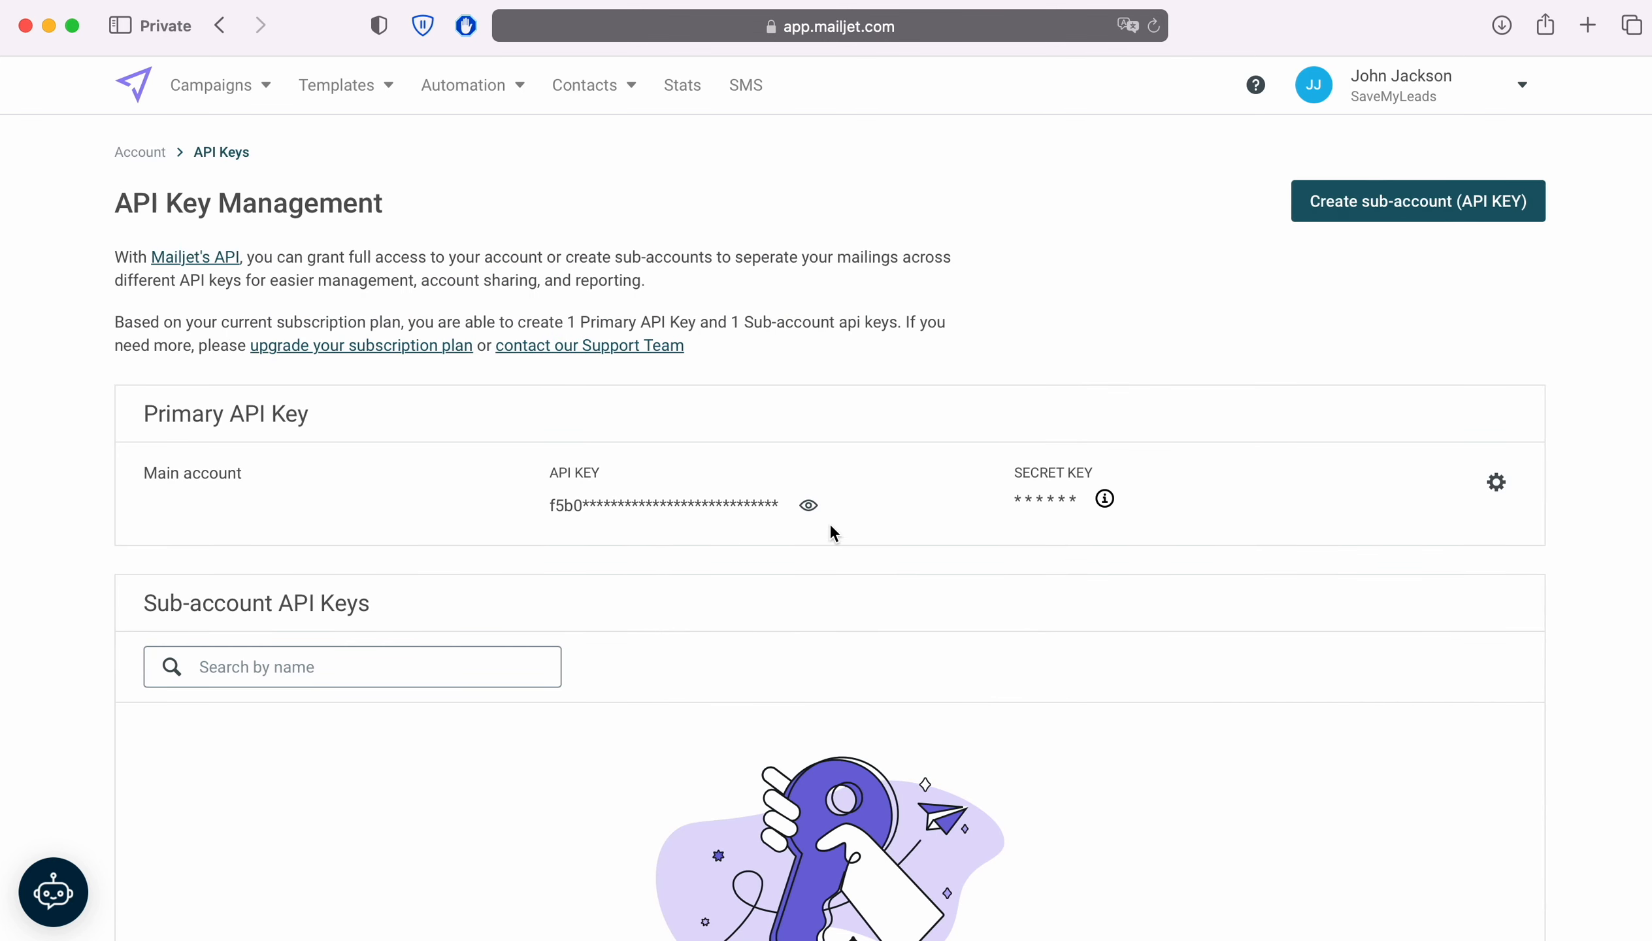
- Reveal and copy Mailjet's primary API key, and paste it as the API key in the SaveMyLeads connection setup
left_click(808, 505)
left_click_drag(827, 505, 559, 510)
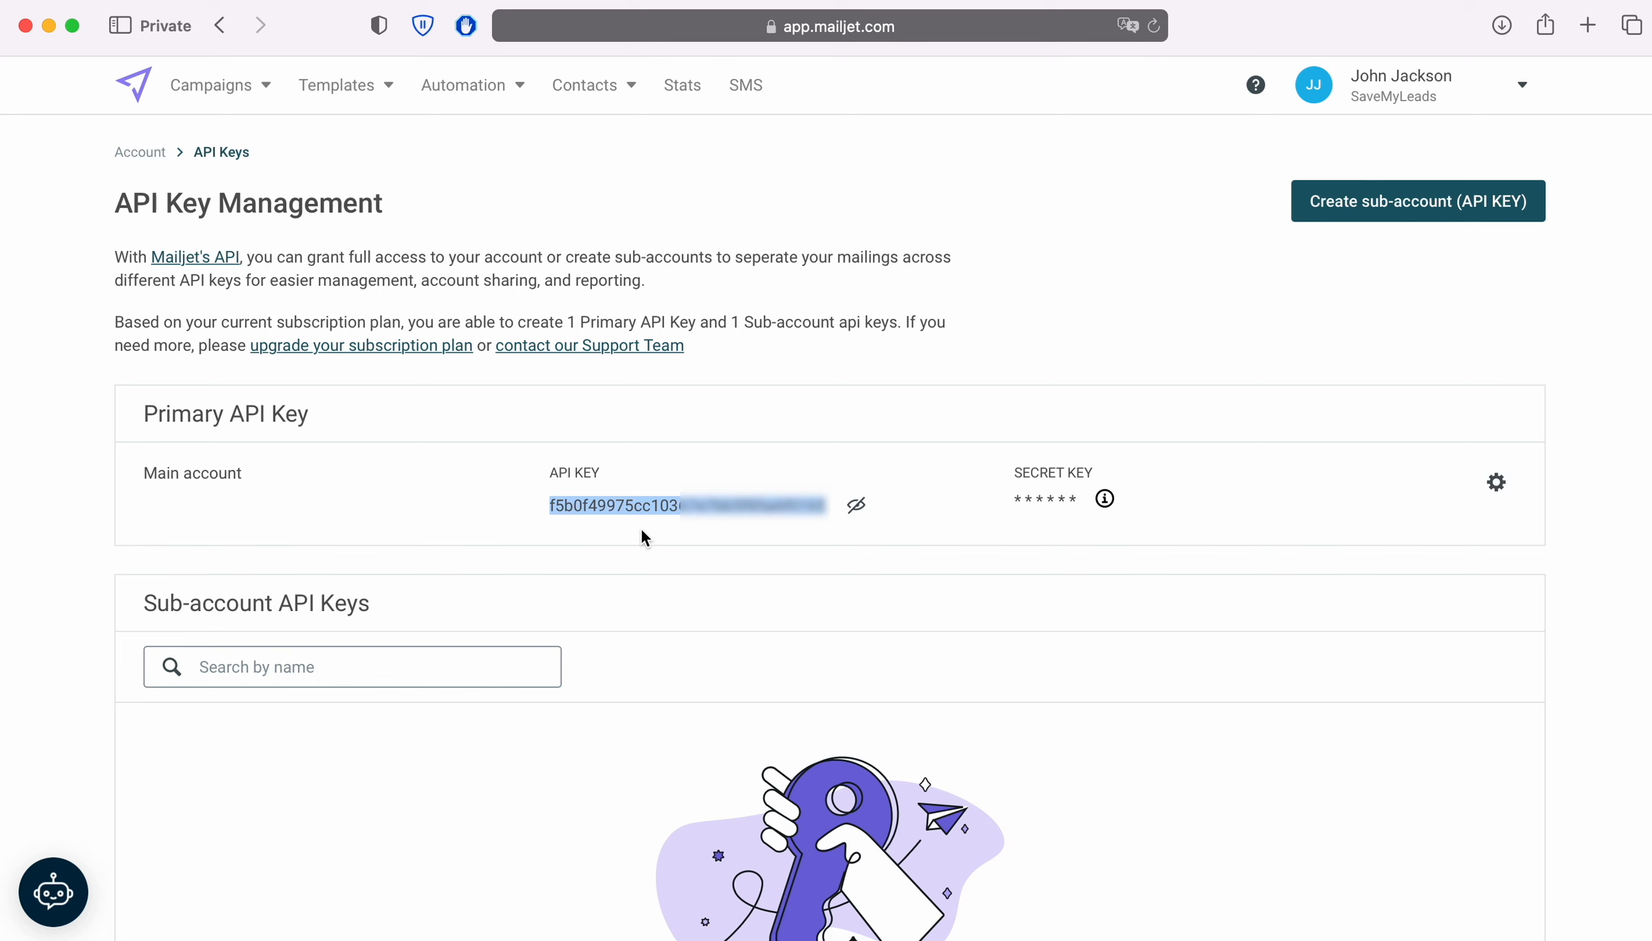
right_click(639, 506)
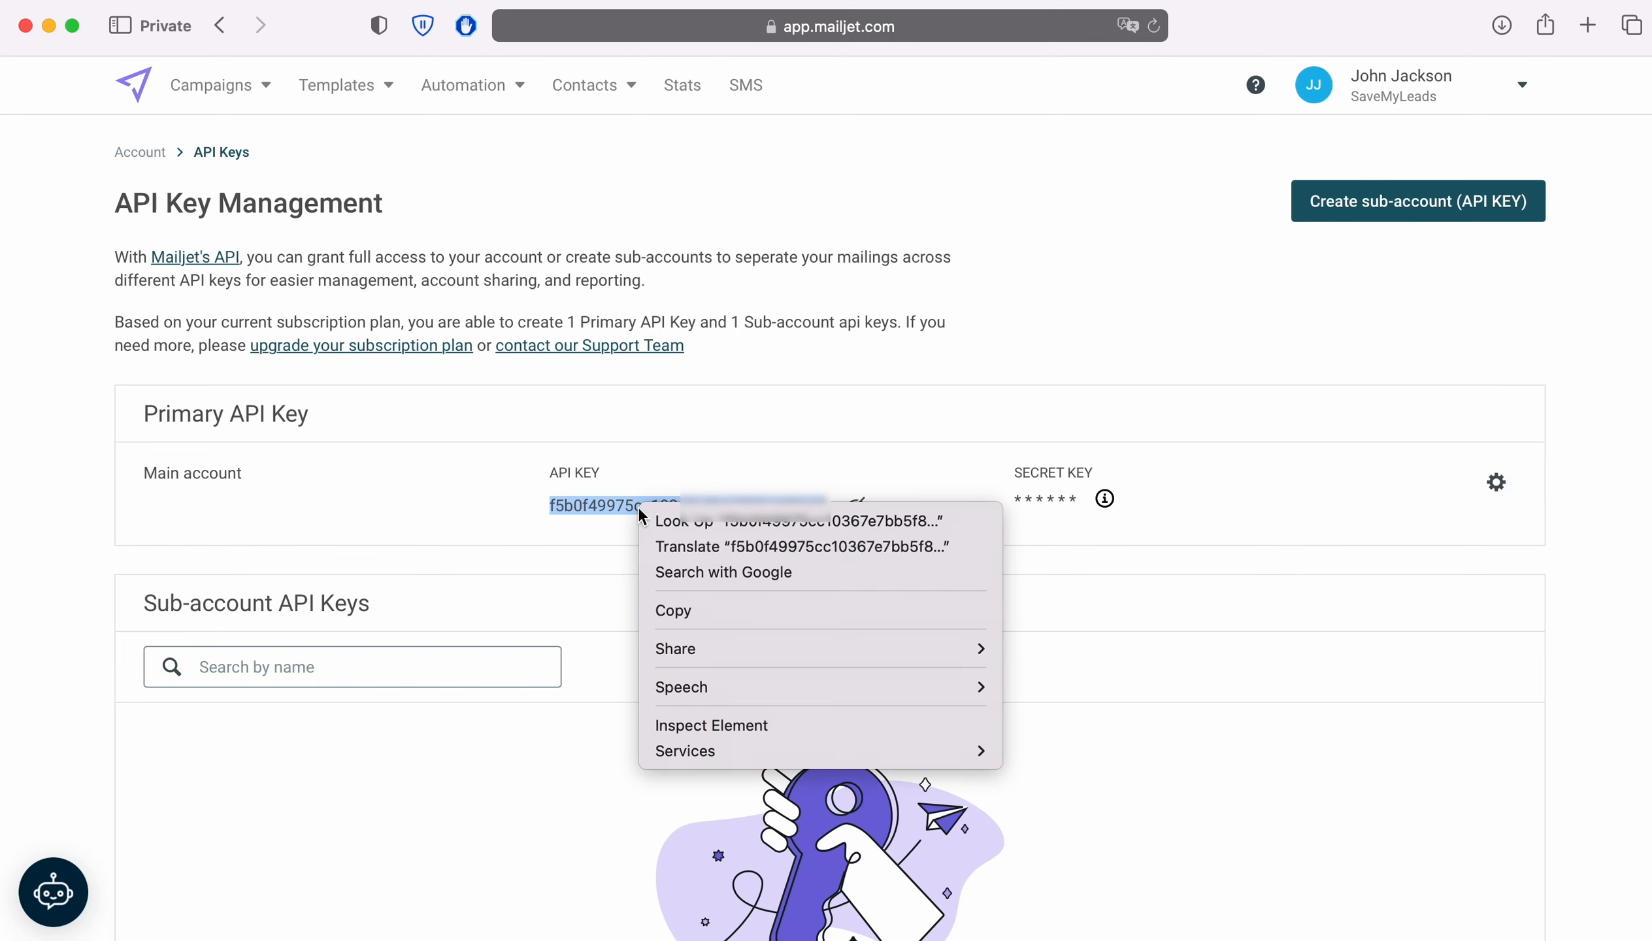
left_click(696, 617)
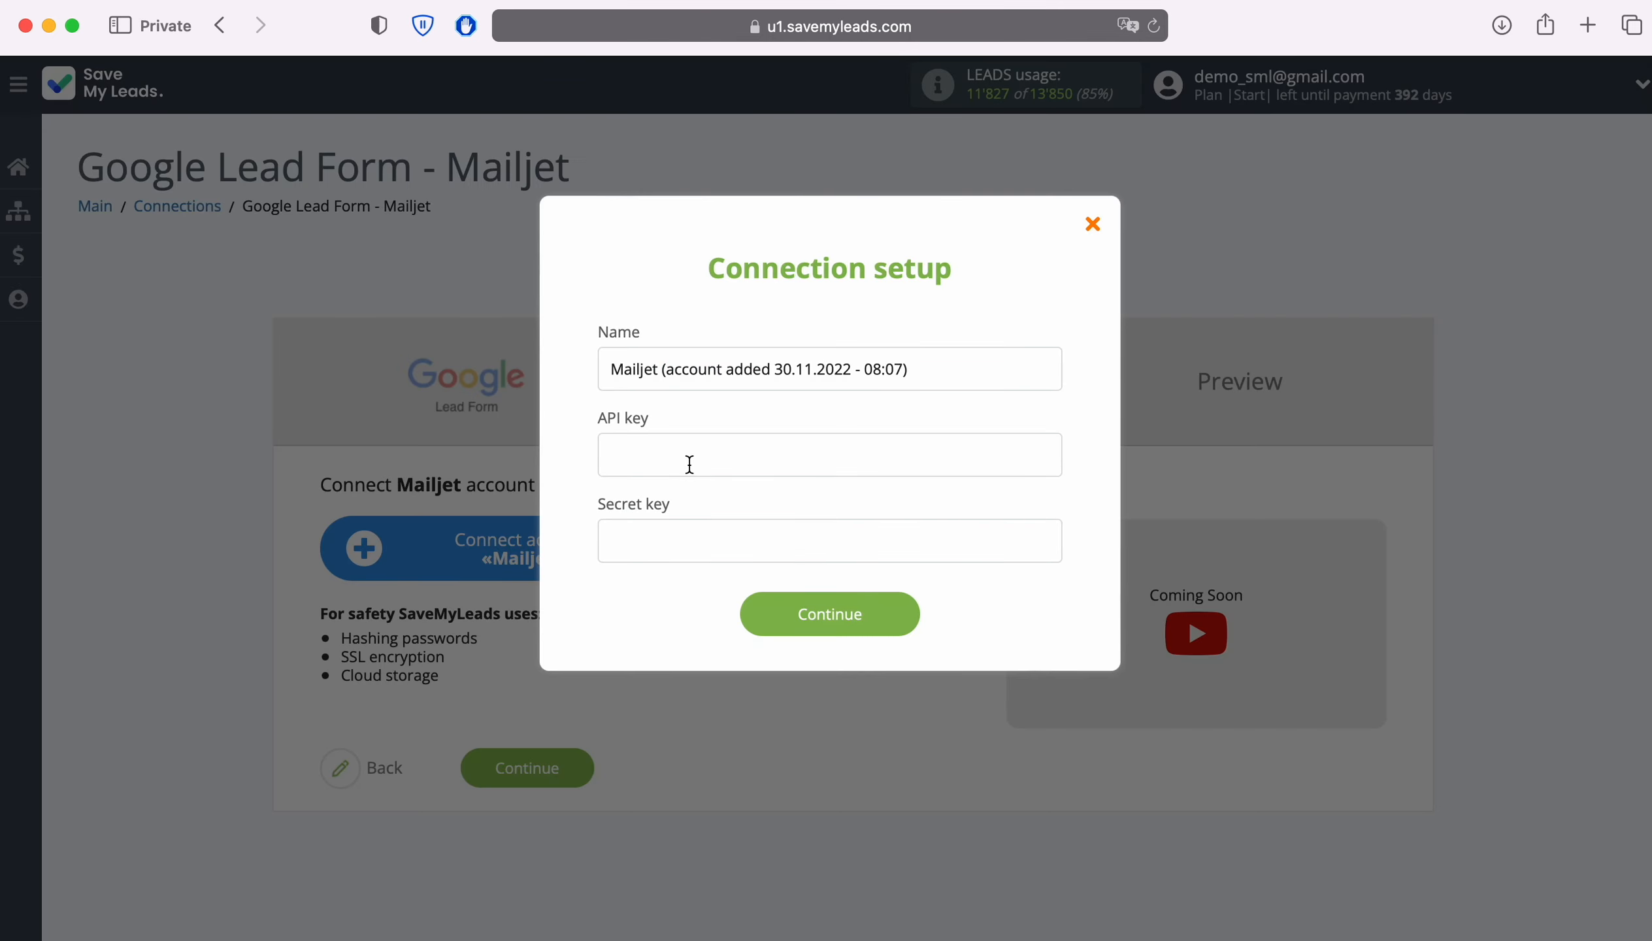
right_click(688, 463)
left_click(725, 528)
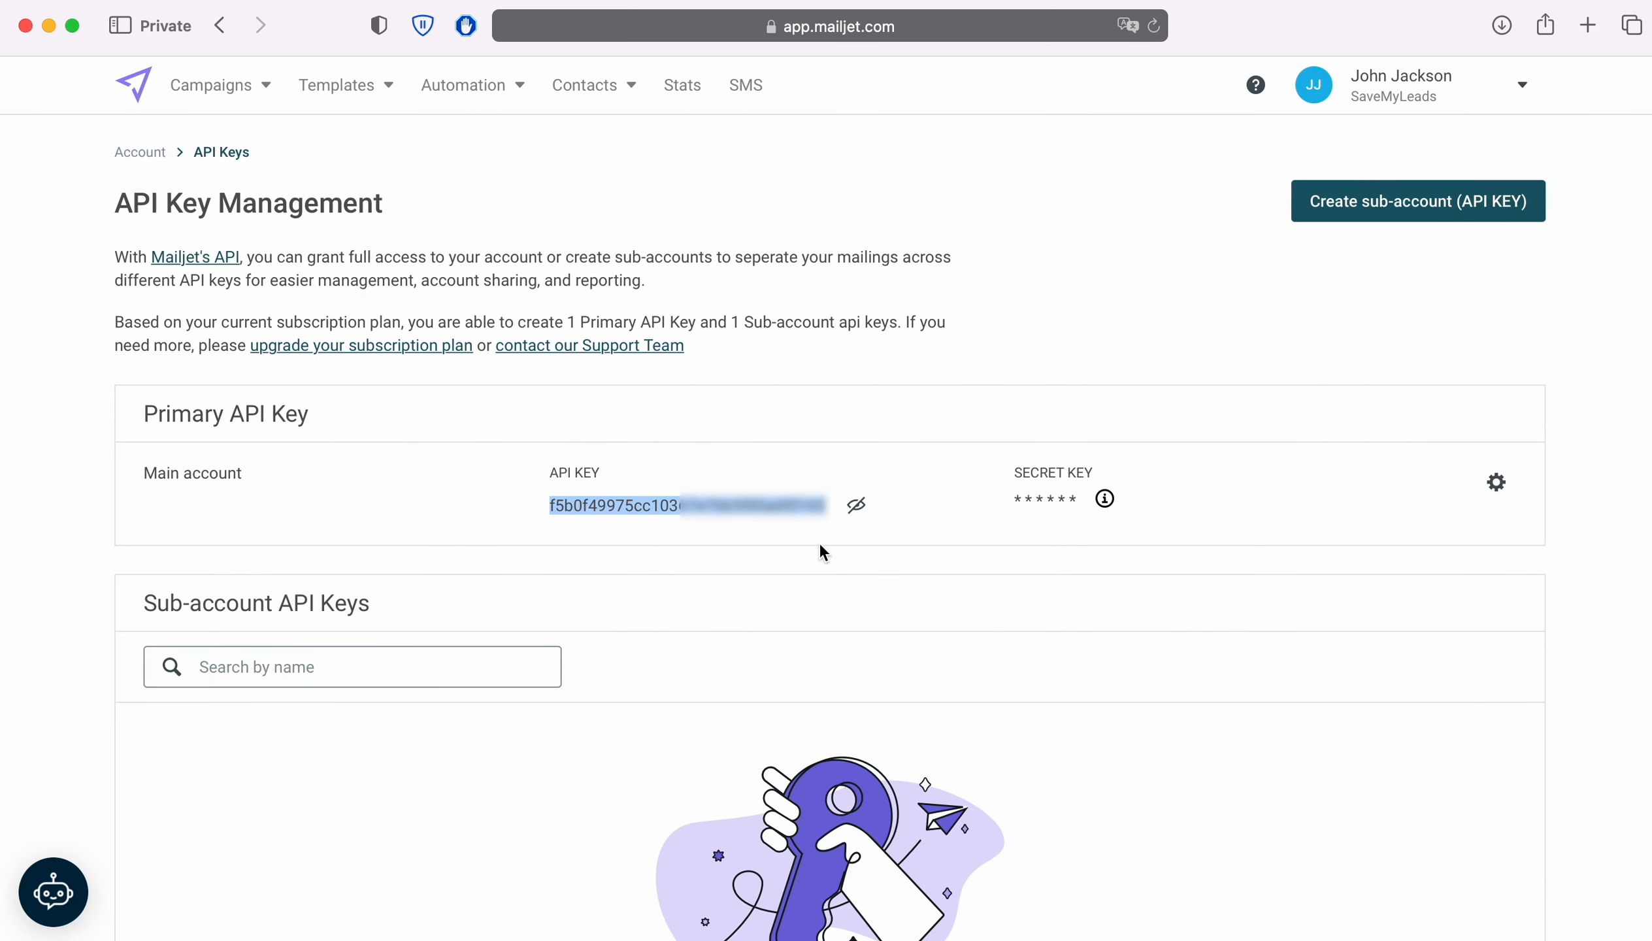
- Switch back to Mailjet and reset the primary API secret key, entering RESET as the confirmation phrase
left_click(1497, 485)
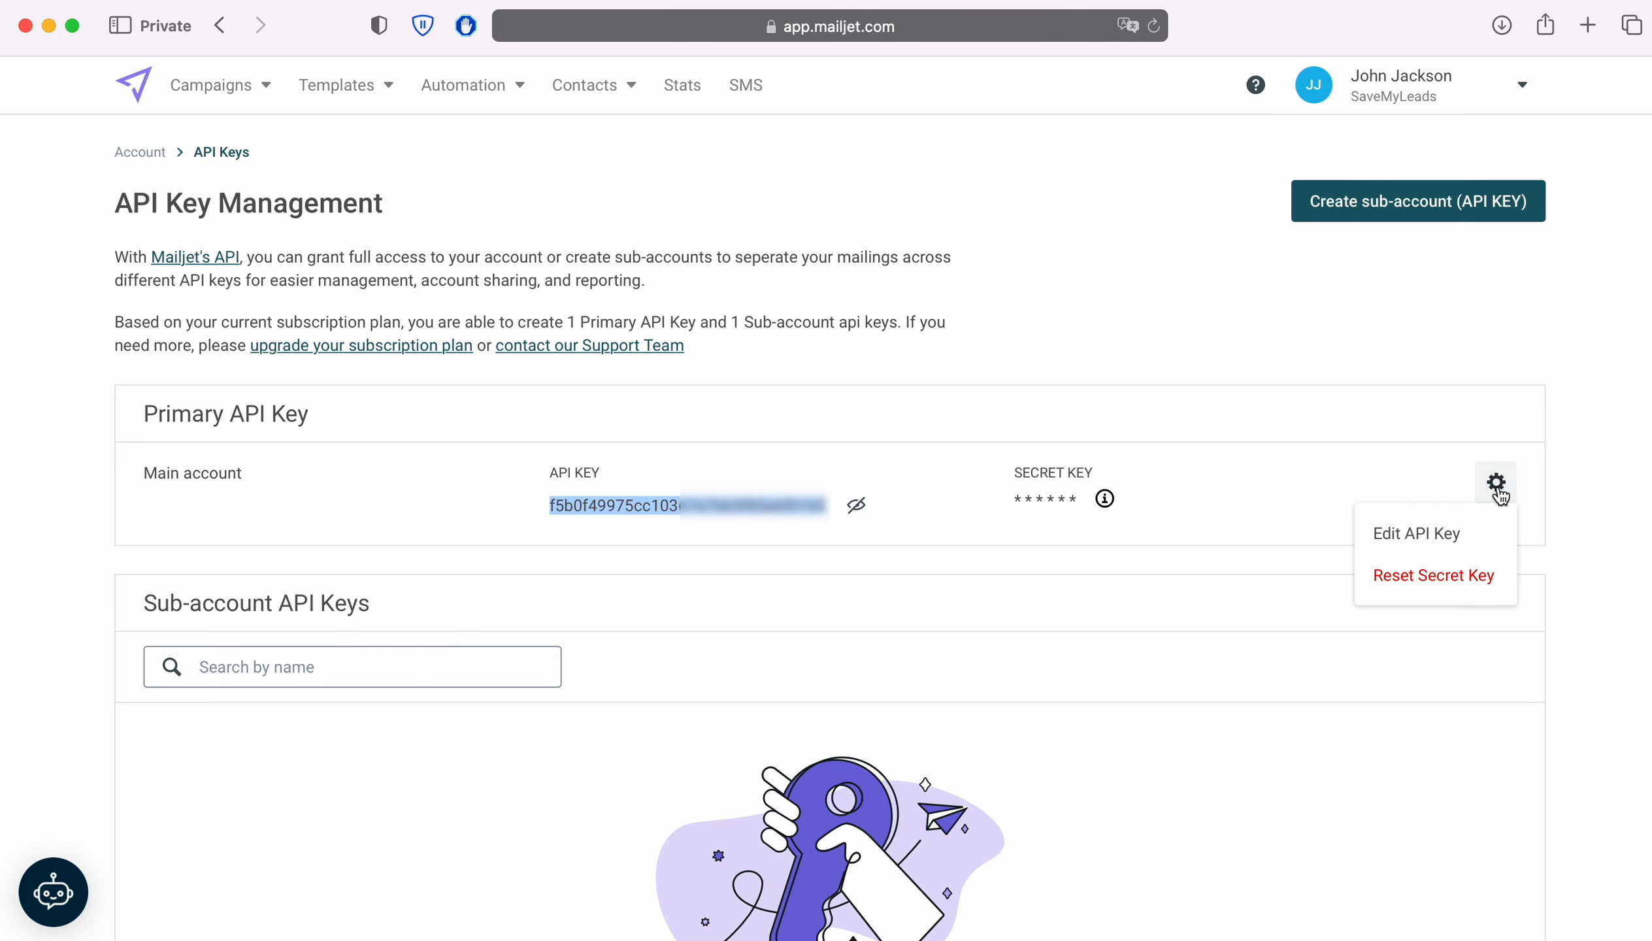
left_click(1464, 575)
left_click(658, 598)
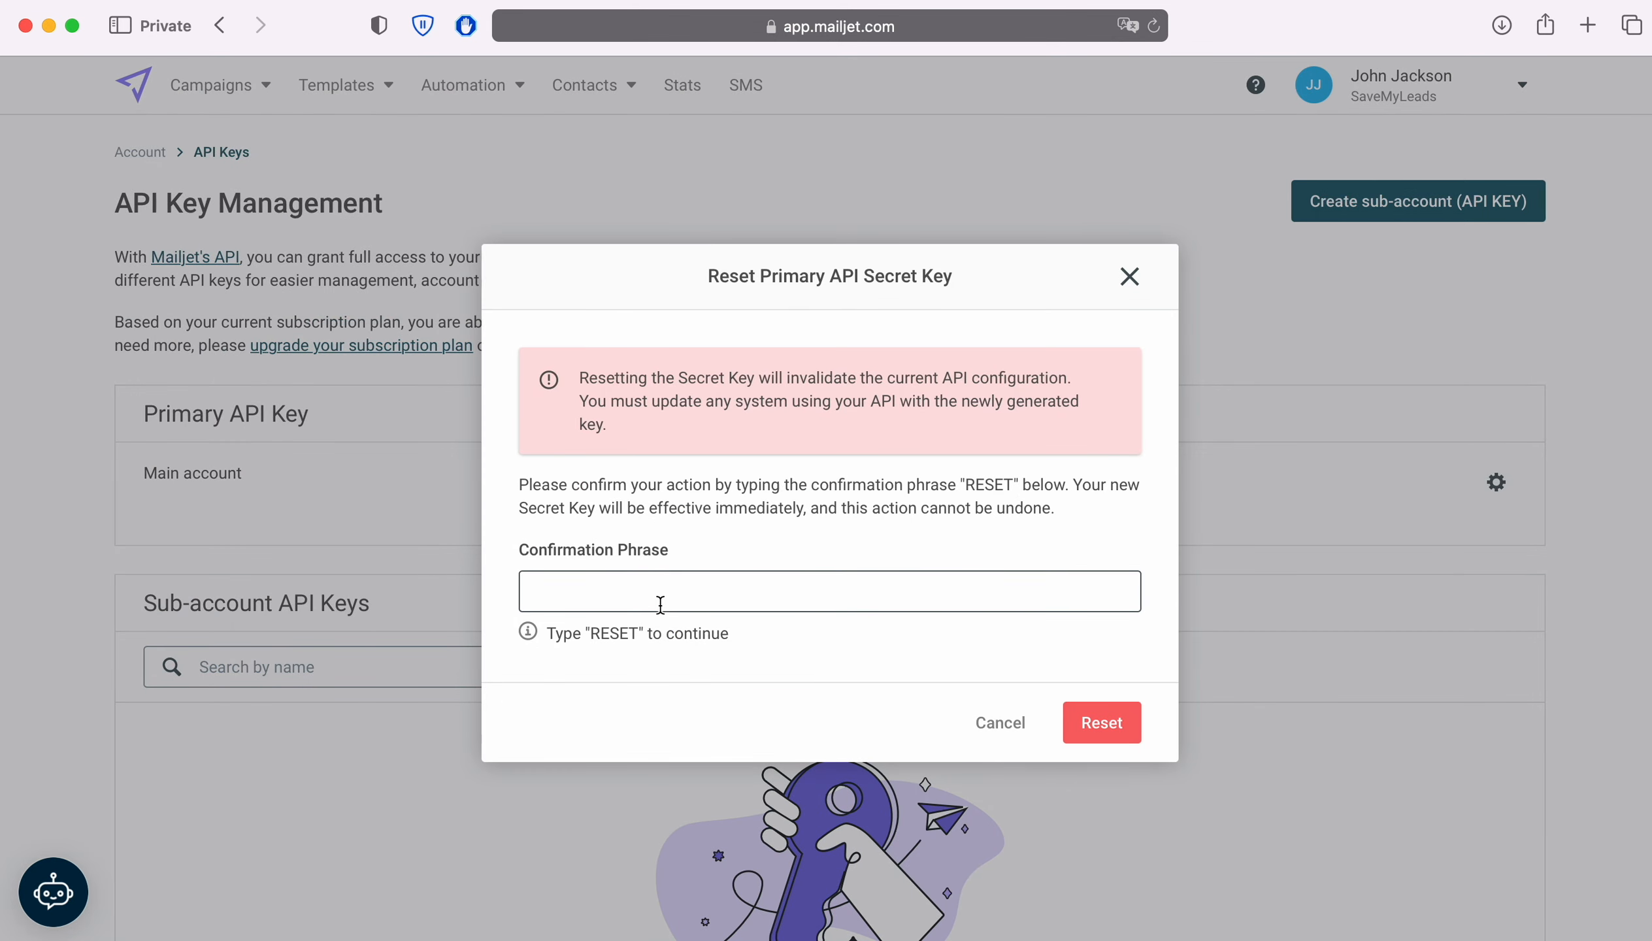
type("RESET")
left_click(1094, 727)
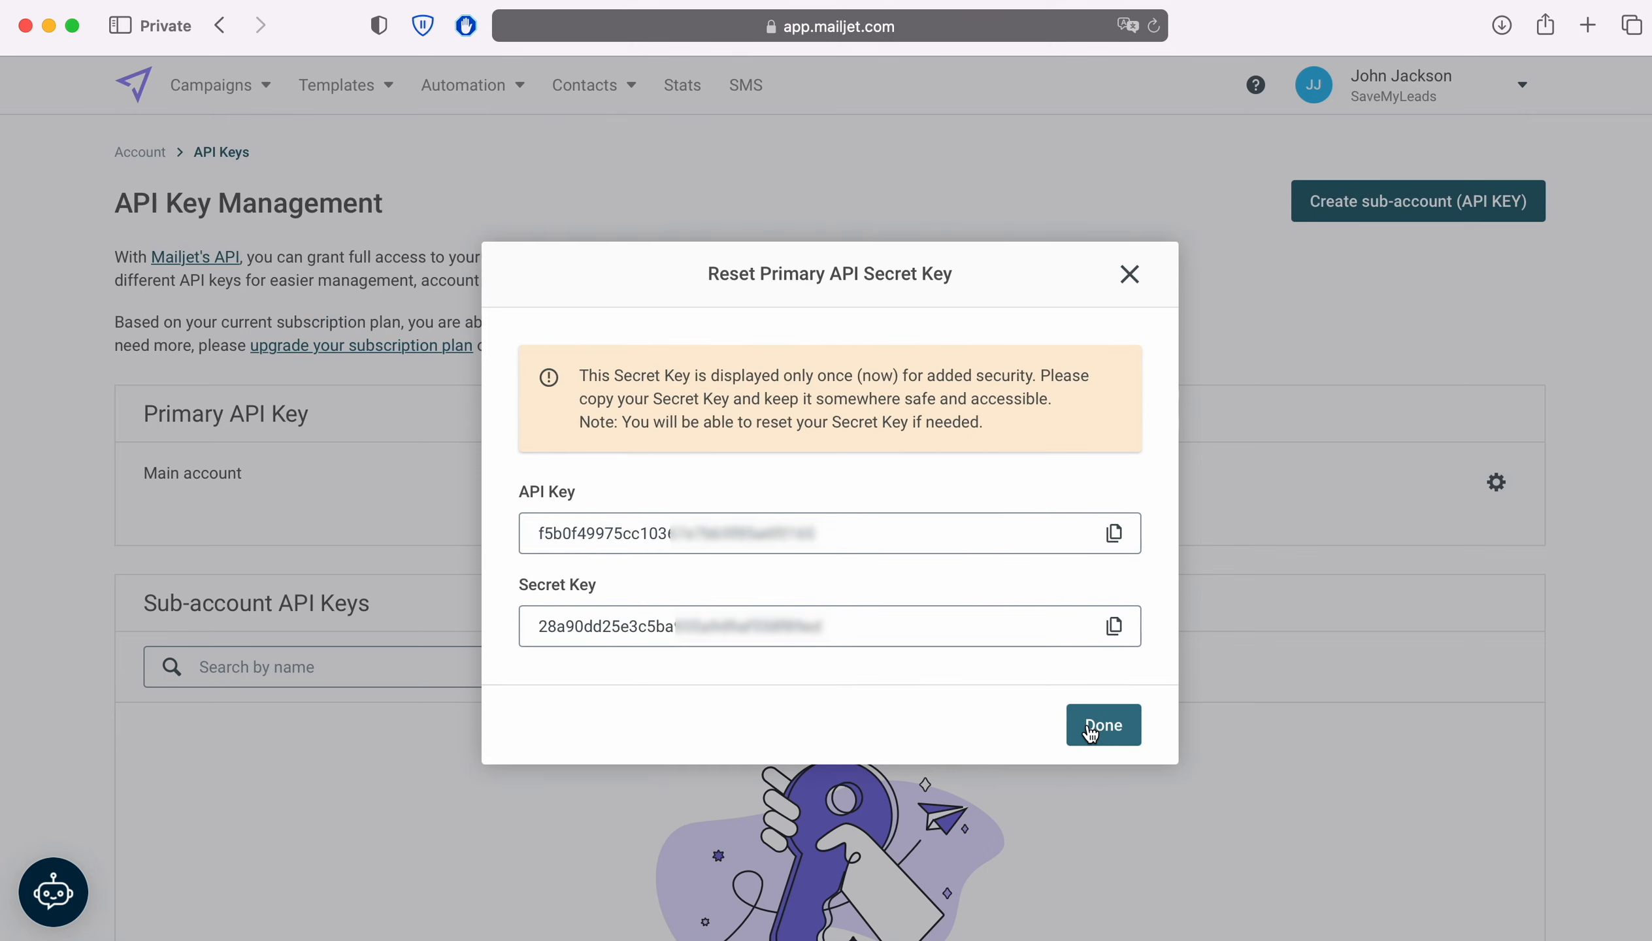
- Copy the new Mailjet secret key, paste it as the secret key in SaveMyLeads and save the account connection
left_click(1114, 627)
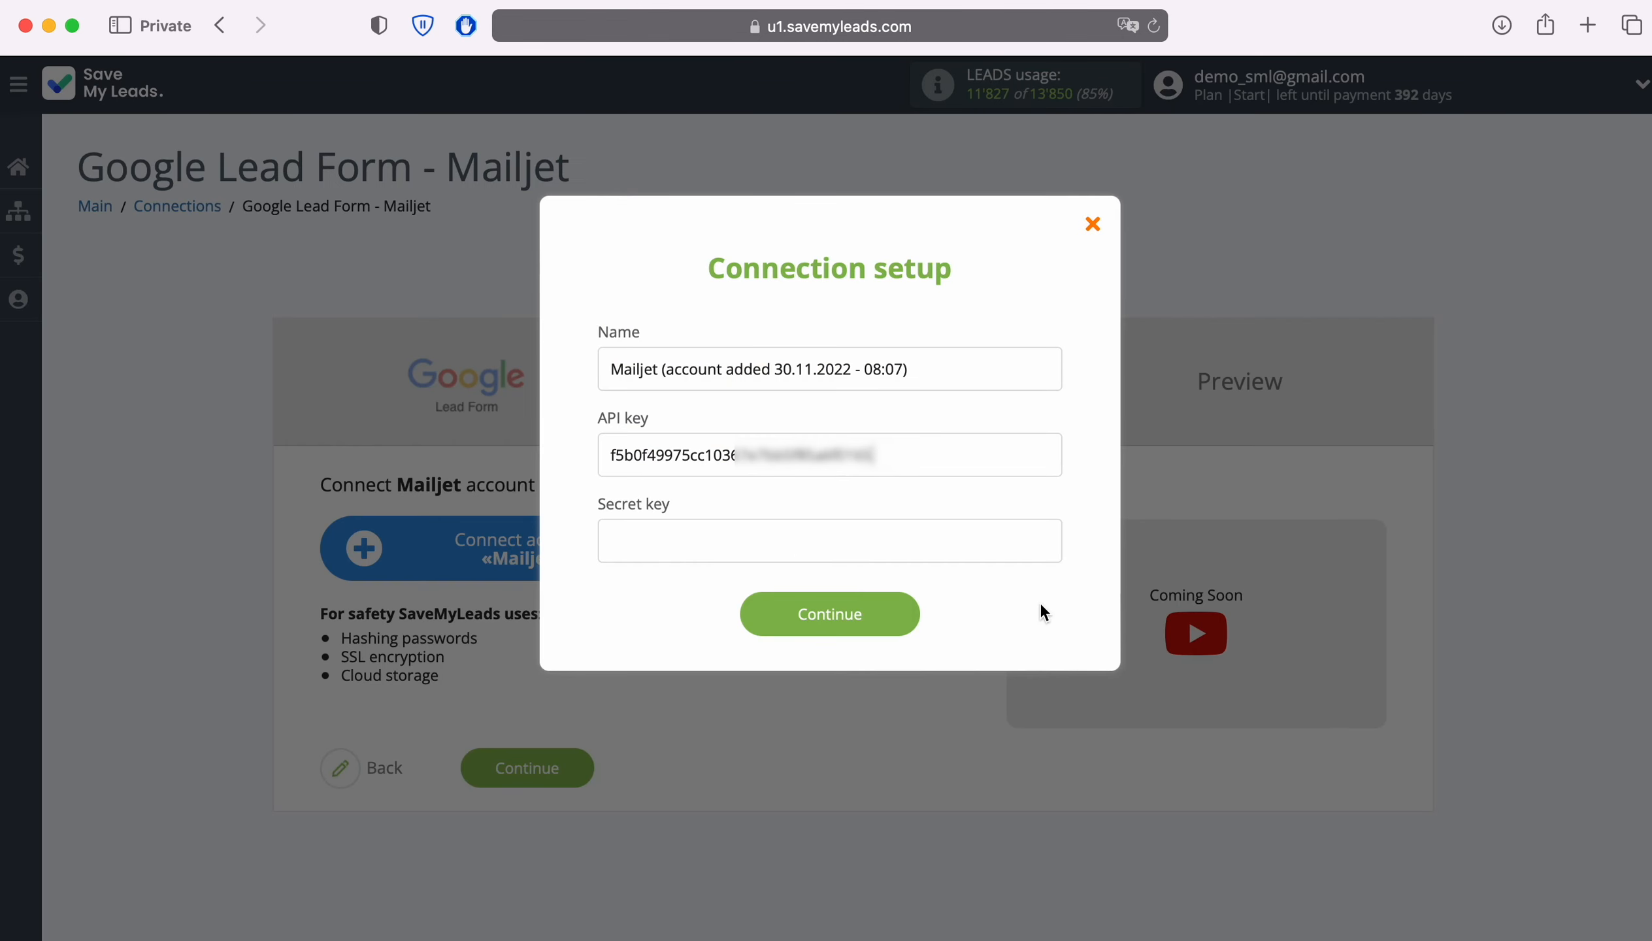
right_click(792, 541)
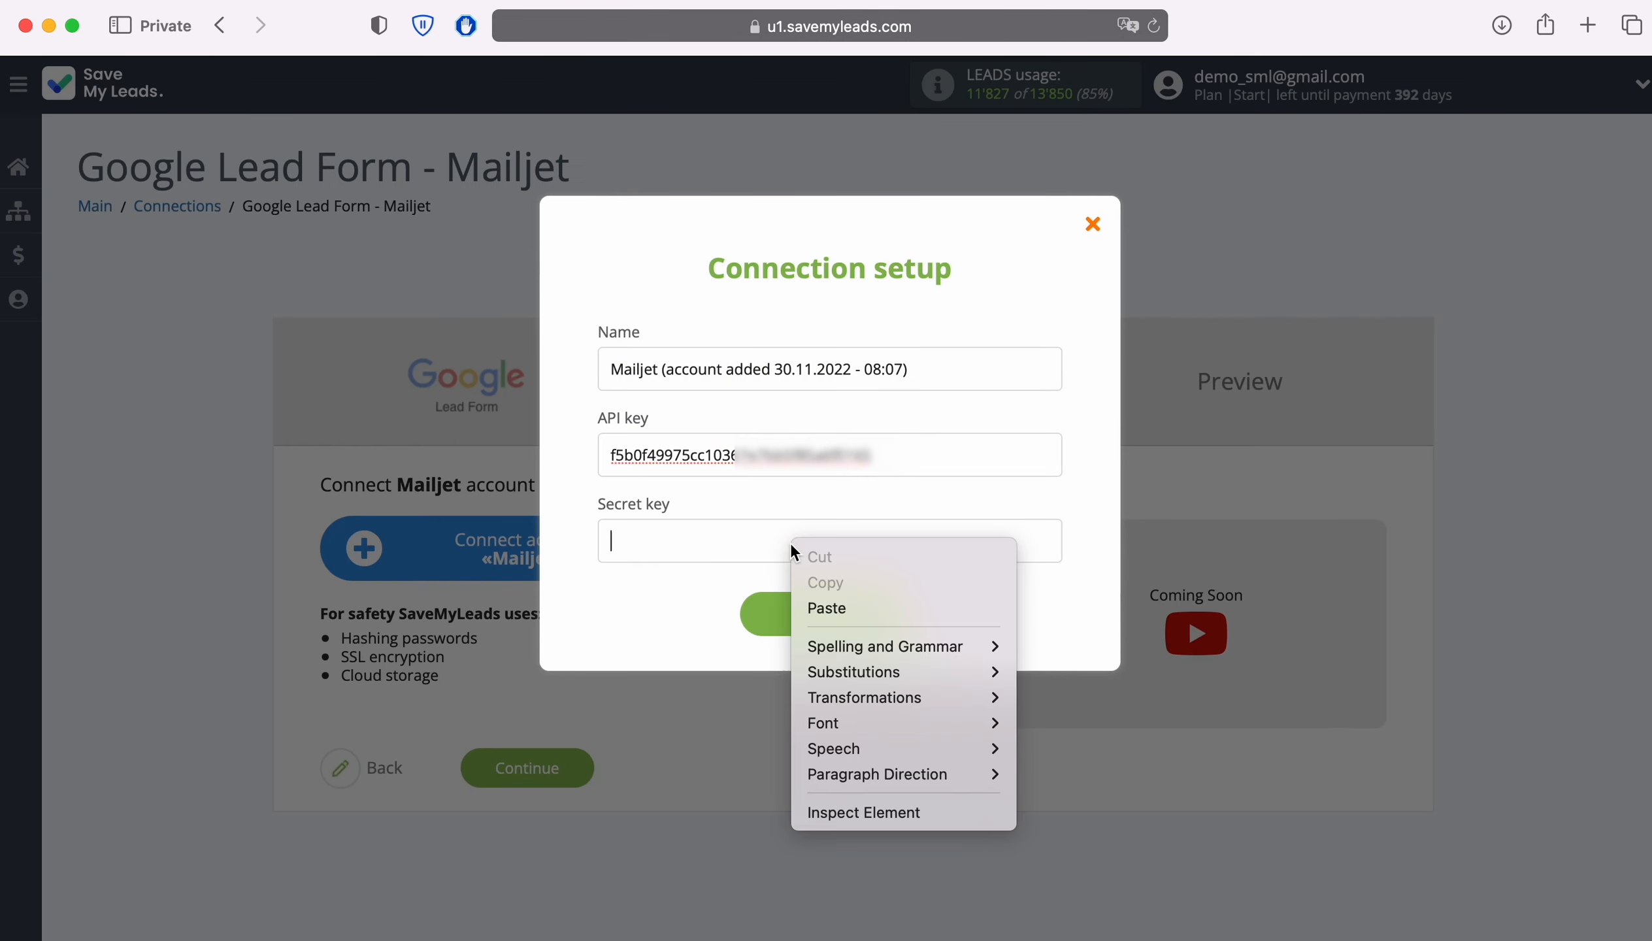
left_click(850, 609)
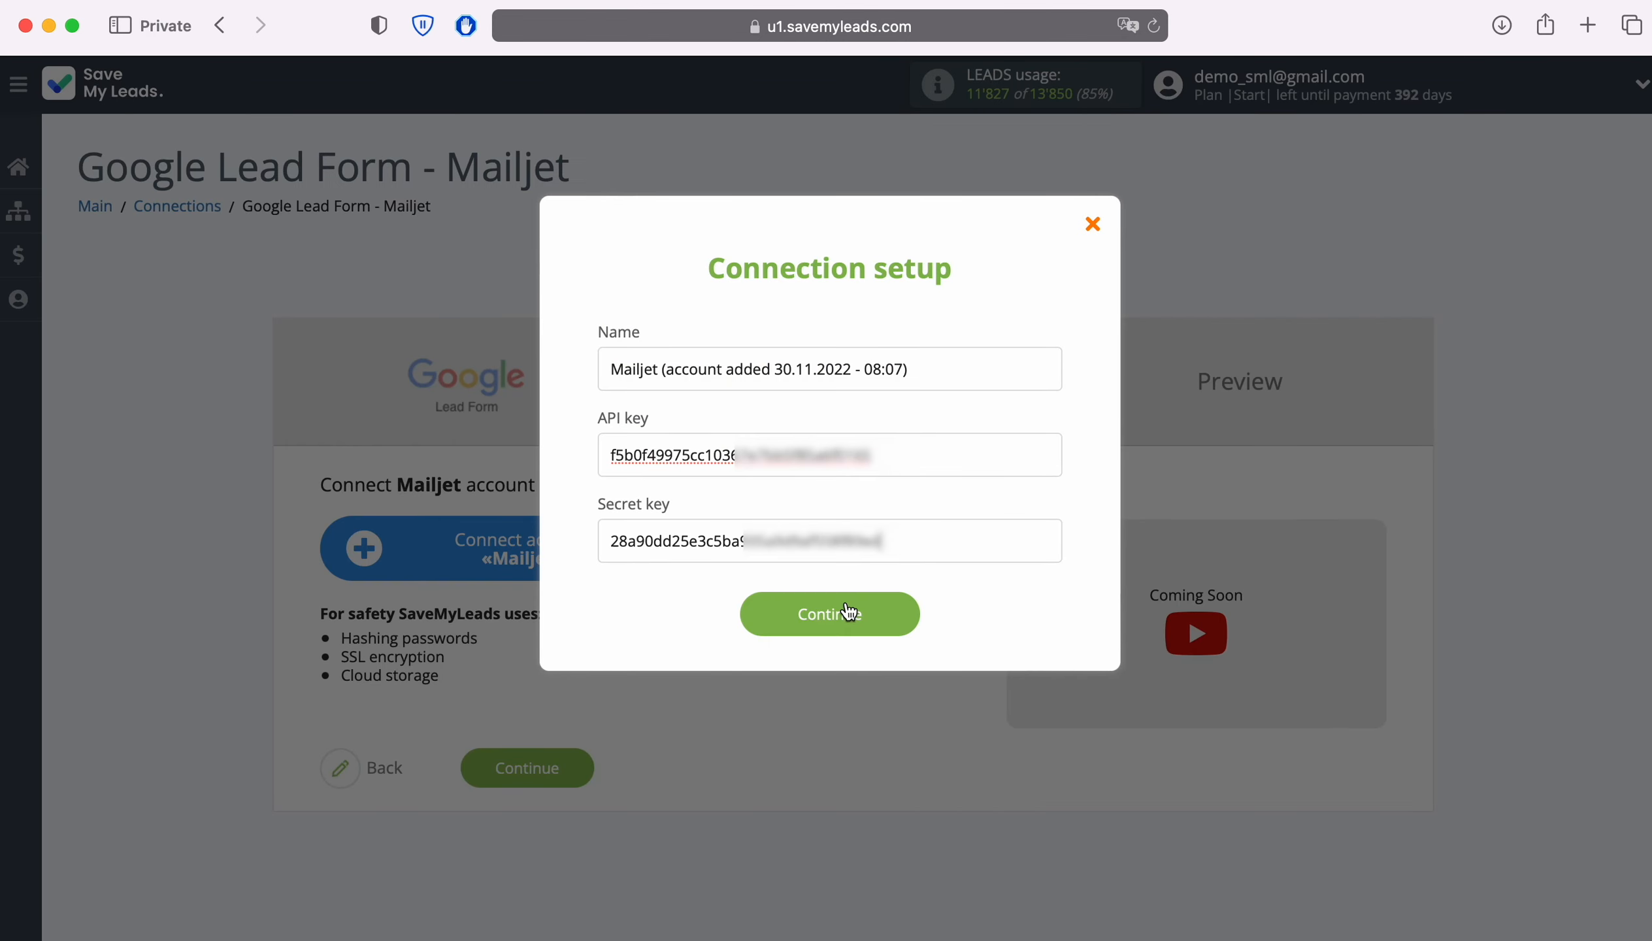
left_click(911, 615)
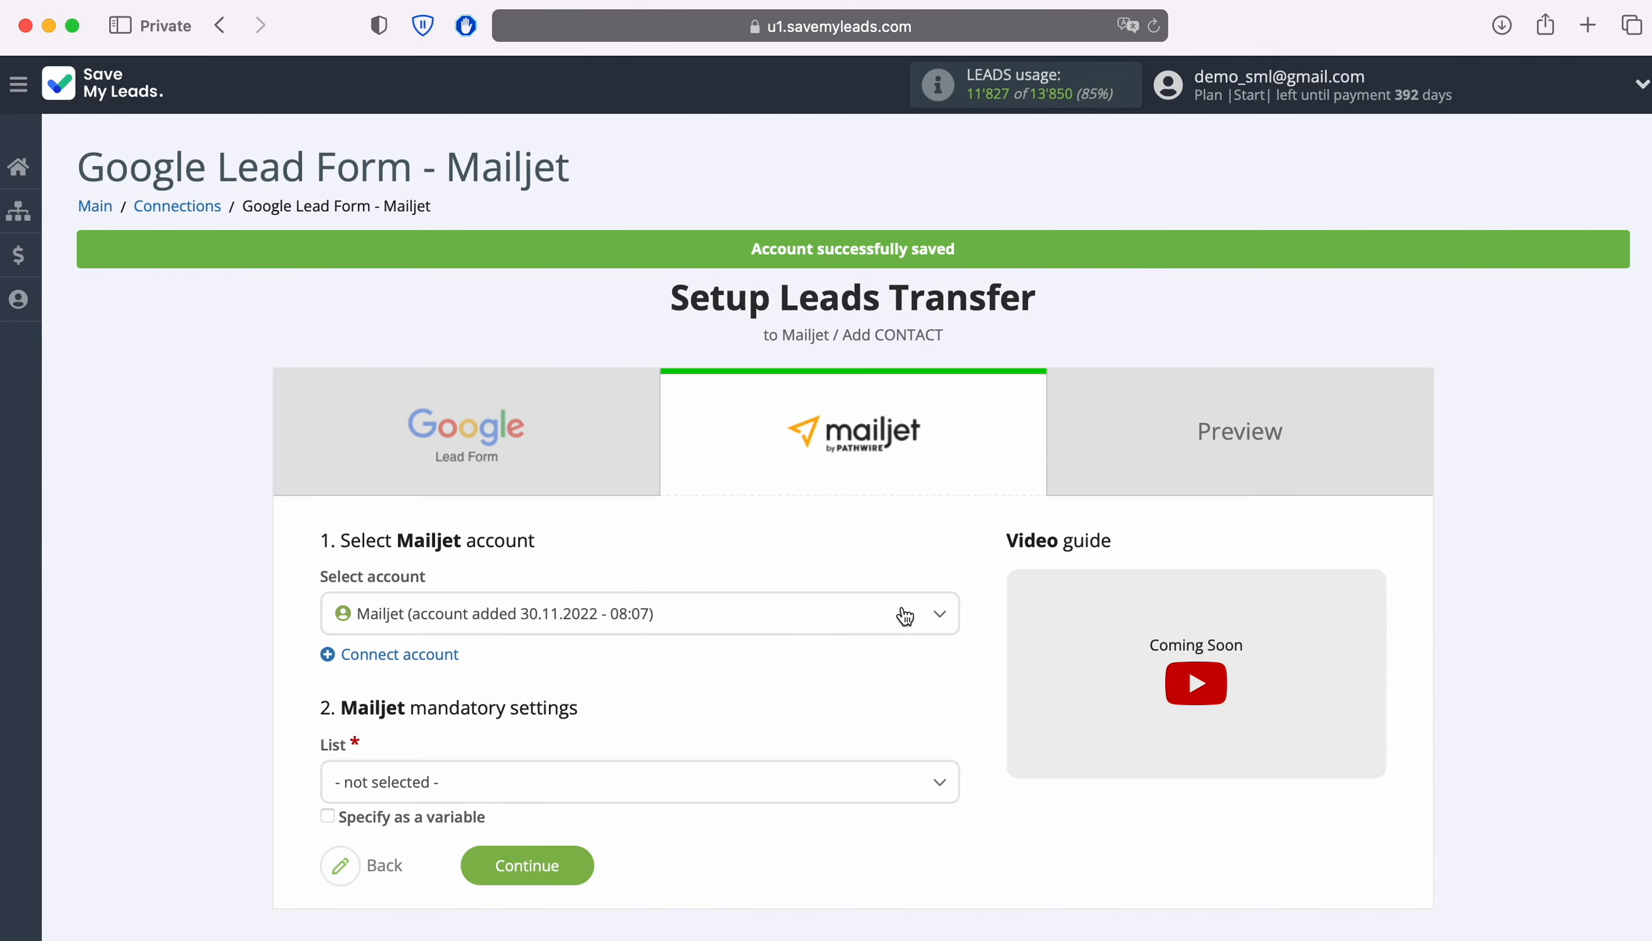
- Select the newly connected Mailjet account and choose MyFirstTest as the contact list
left_click(905, 614)
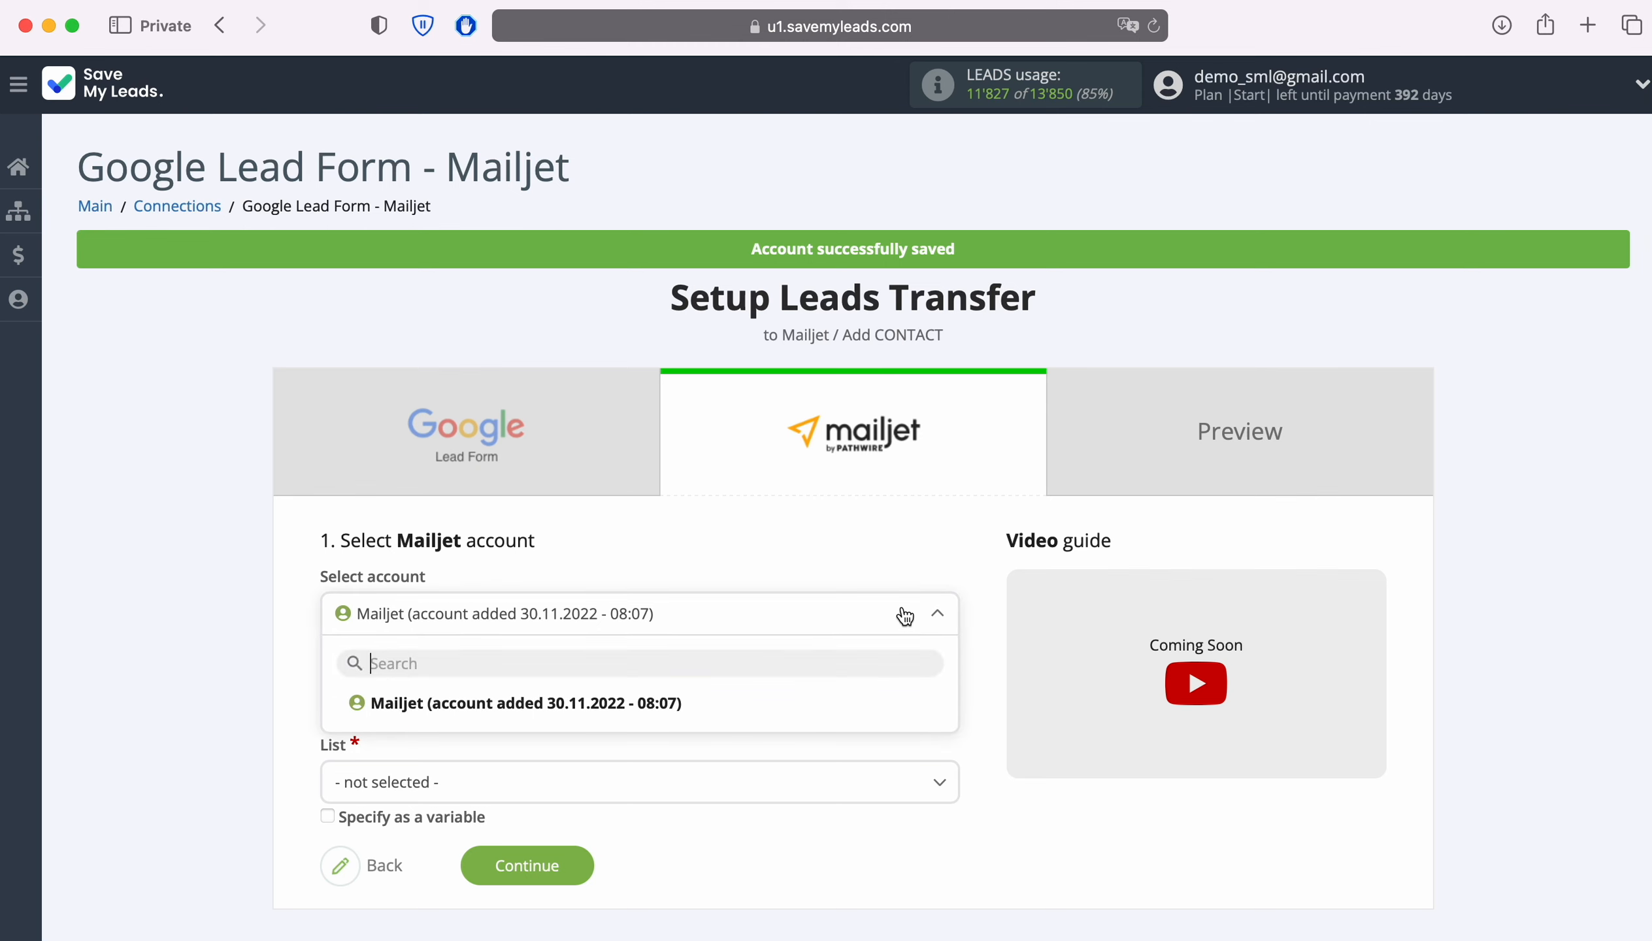
left_click(666, 699)
scroll(786, 659, "down", 2)
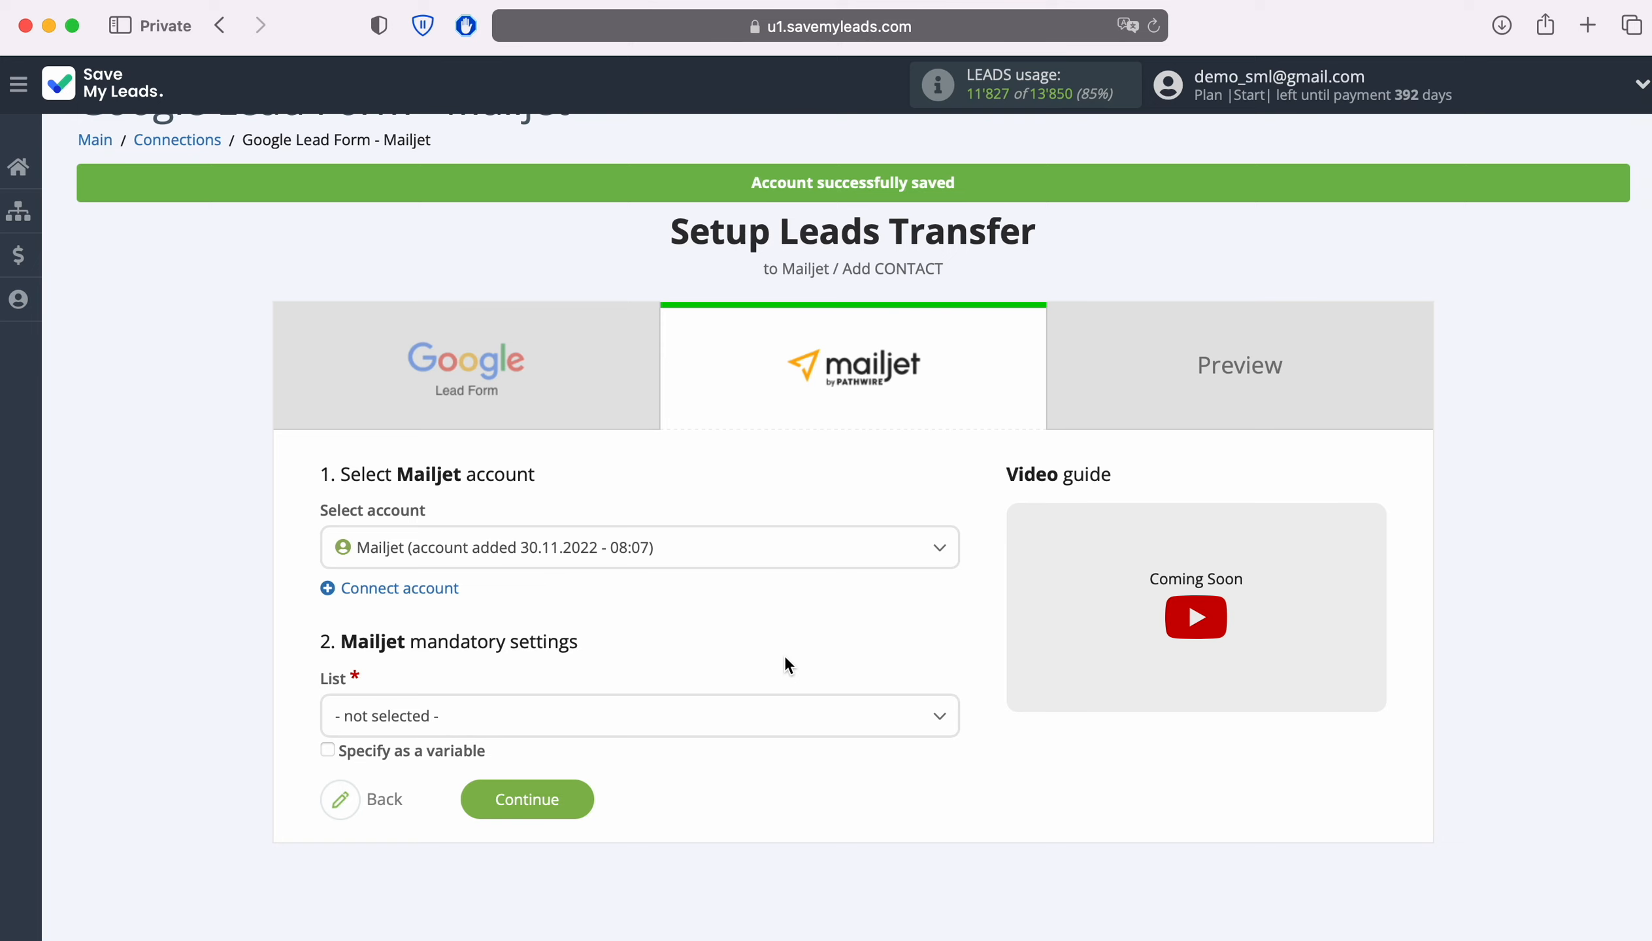
left_click(600, 716)
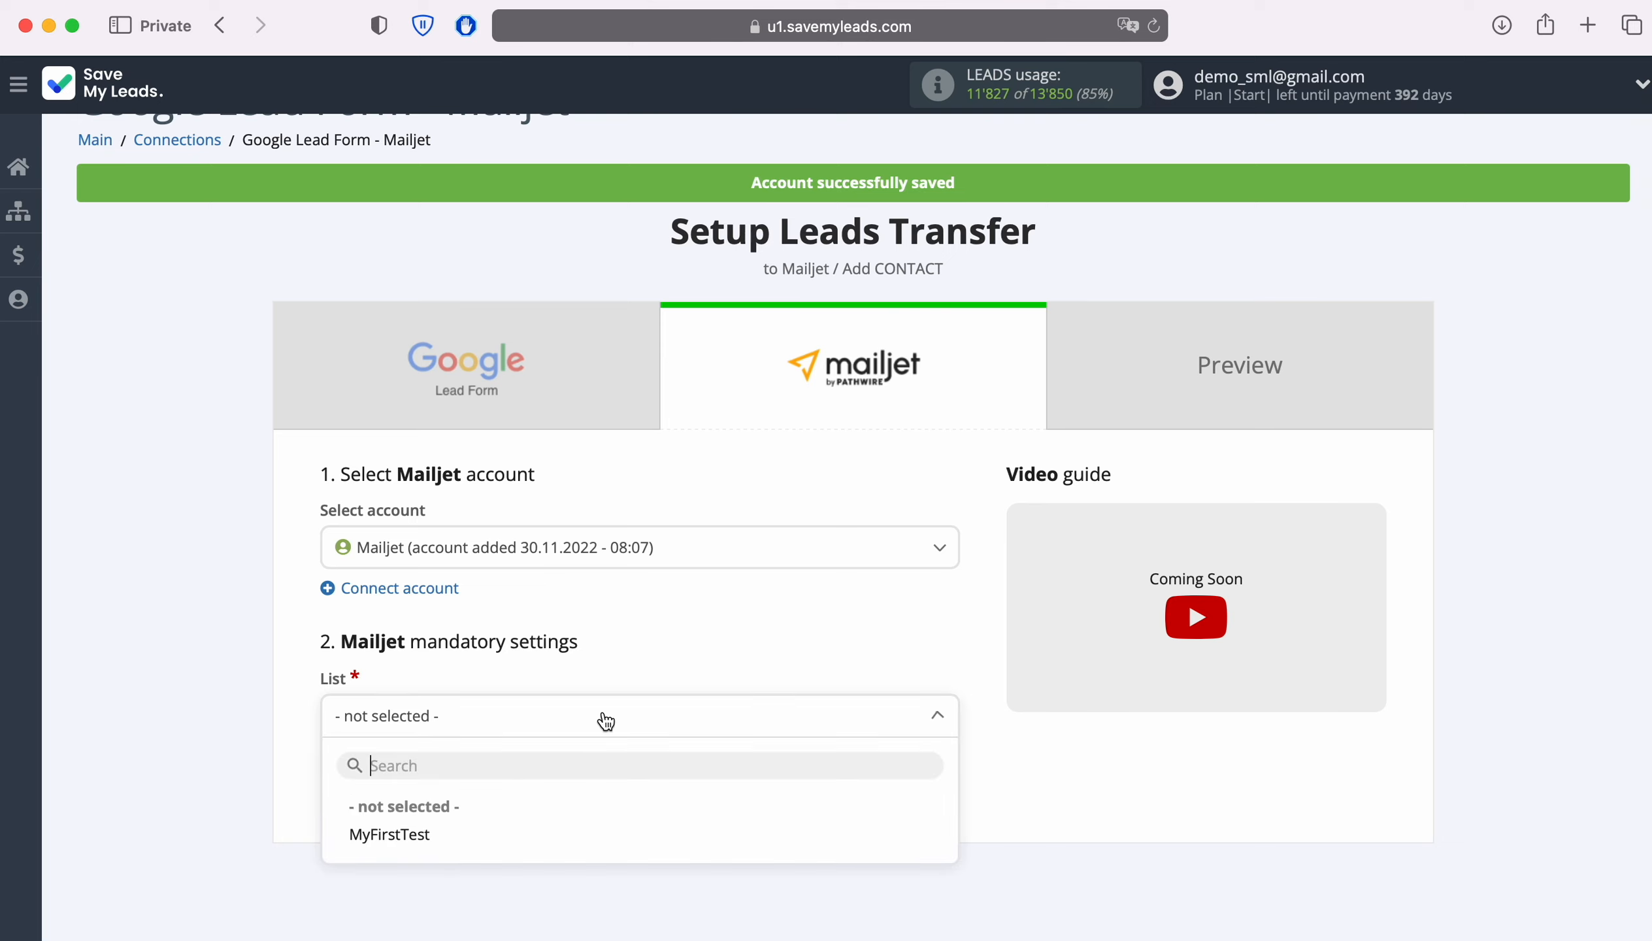
left_click(387, 835)
- Review the Mailjet field assignments and the Google Lead Form variables available for the E-mail field
scroll(1079, 797, "down", 5)
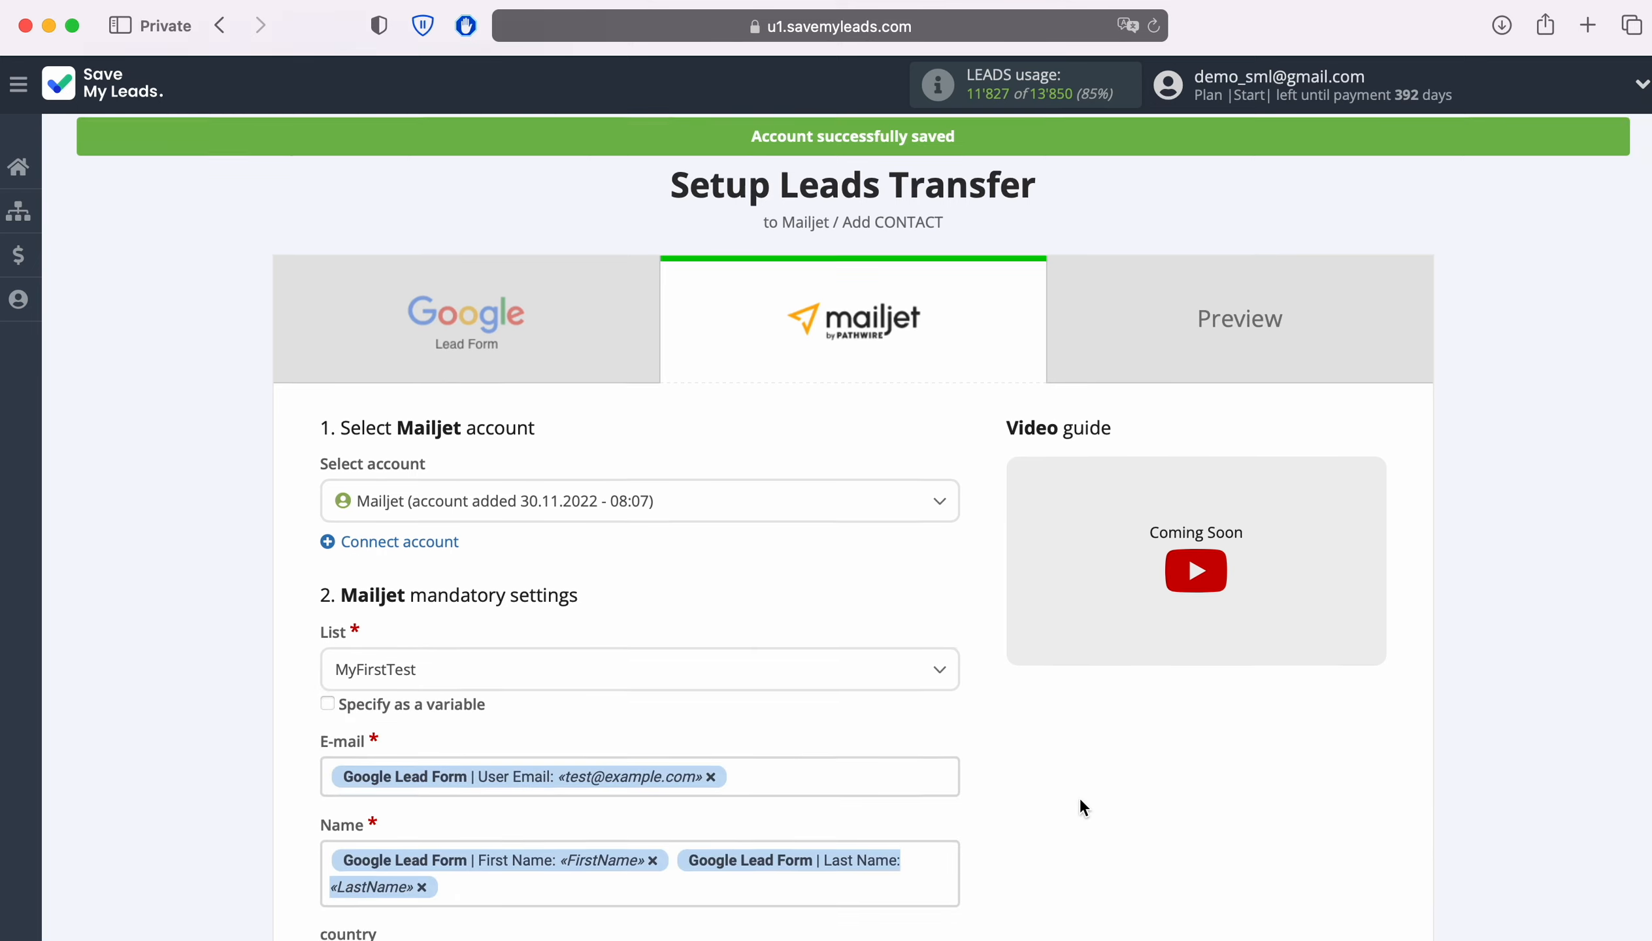
scroll(1079, 797, "down", 2)
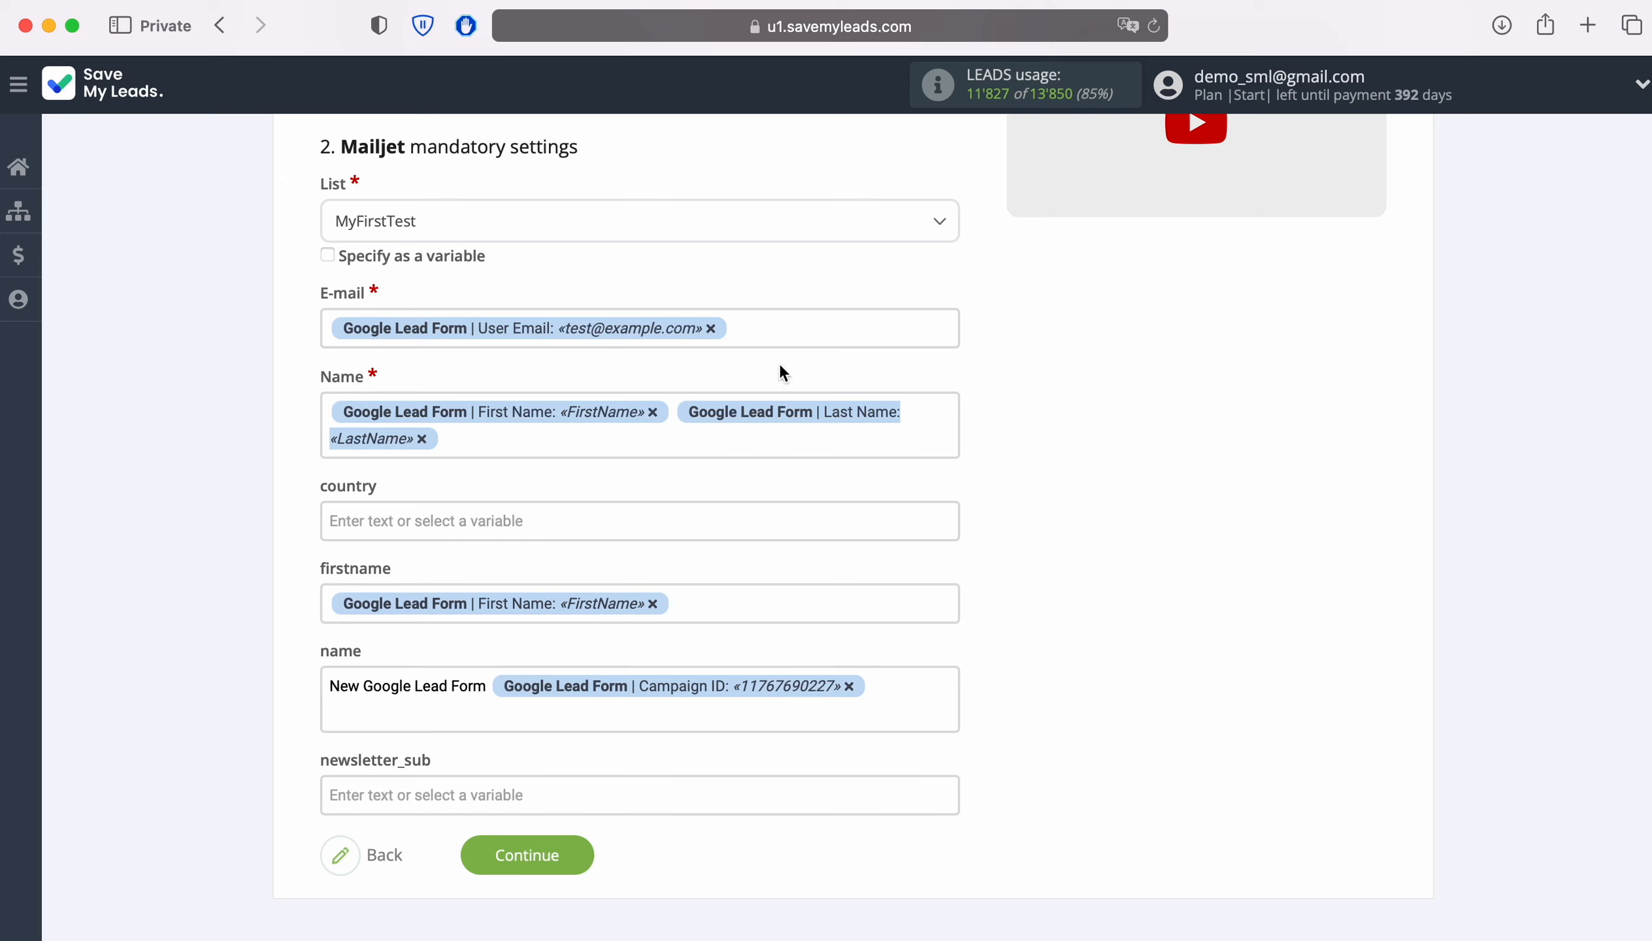
left_click(776, 328)
scroll(830, 524, "down", 5)
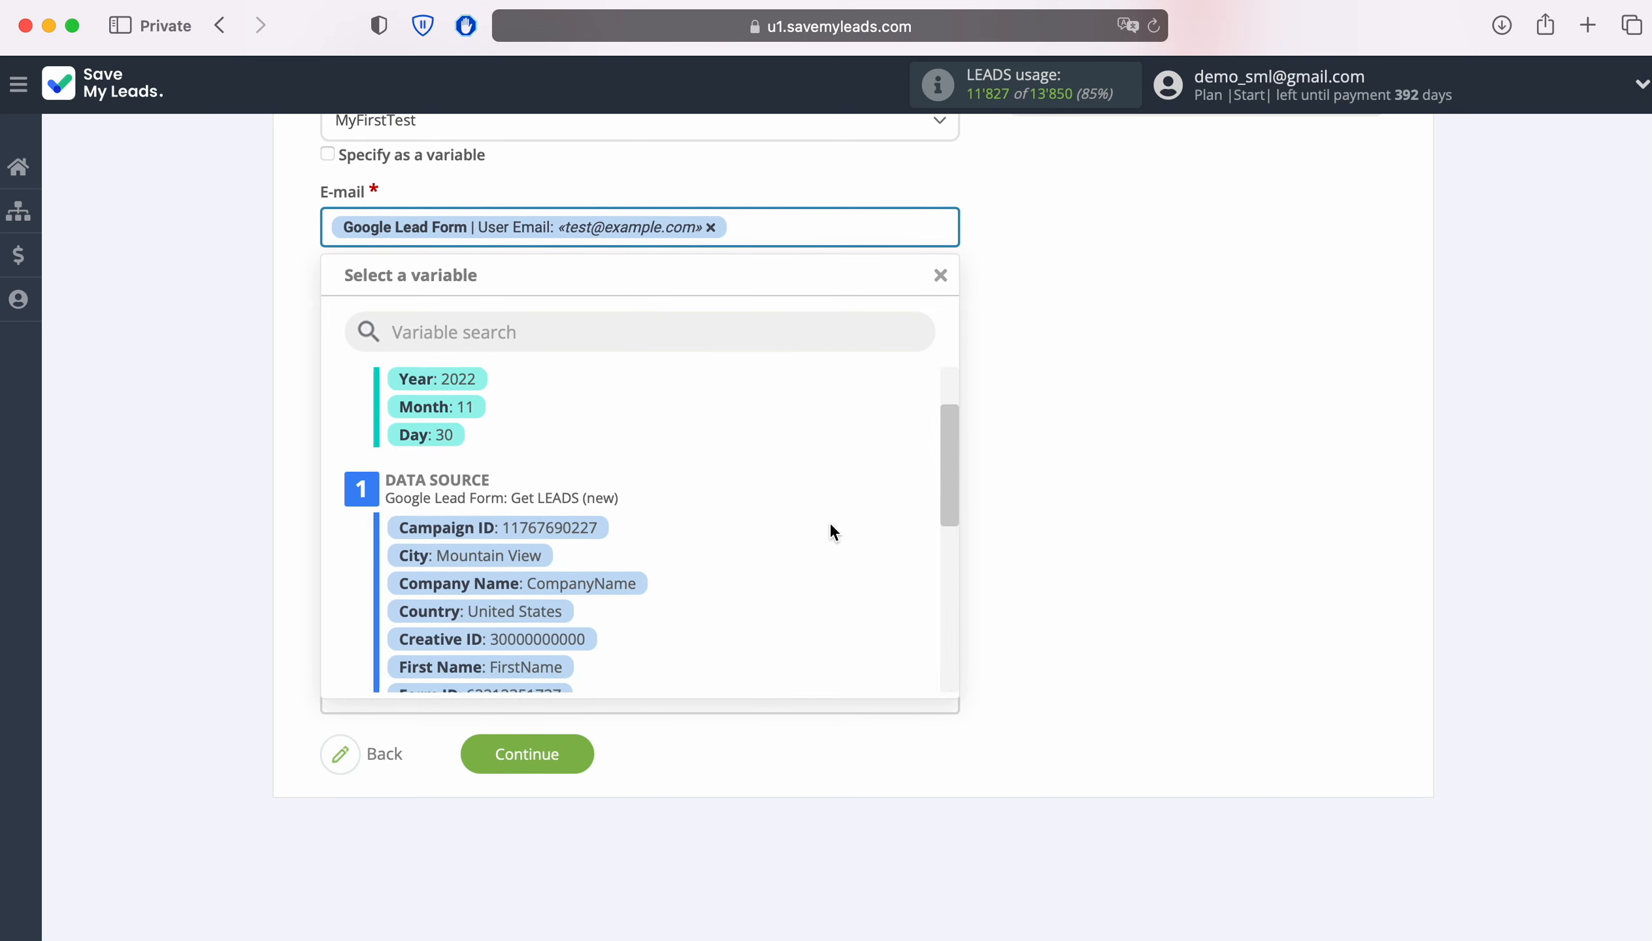
scroll(830, 524, "down", 10)
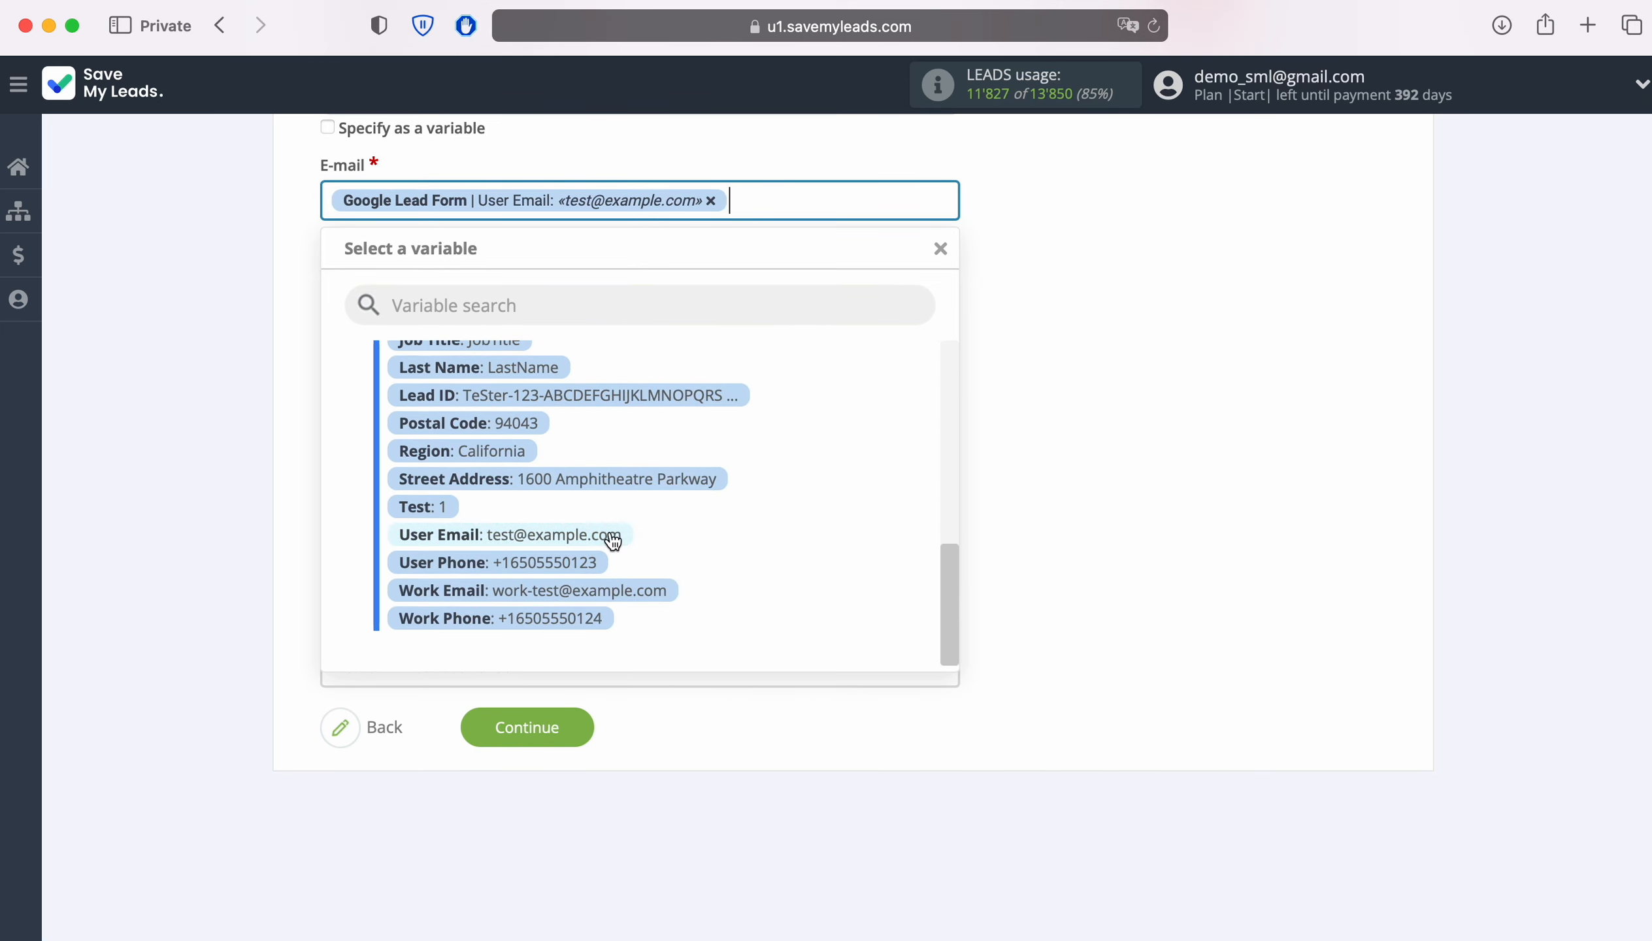
left_click(1075, 462)
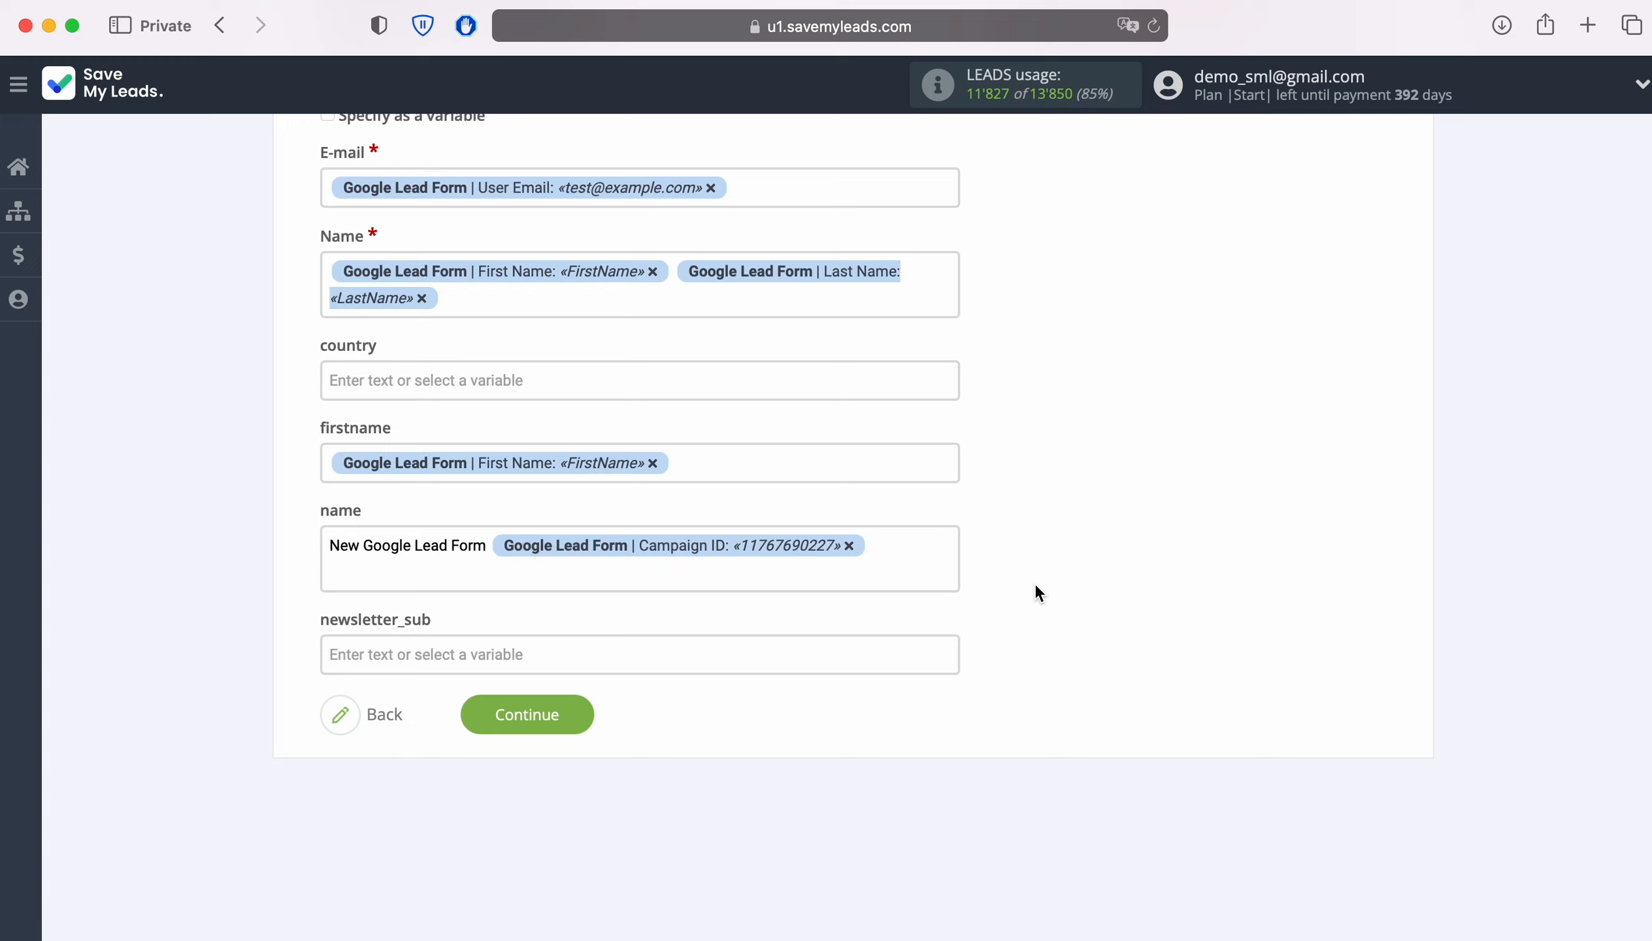
- Accept the Mailjet field assignments and send the previewed test data to Mailjet
left_click(574, 711)
scroll(1576, 584, "down", 3)
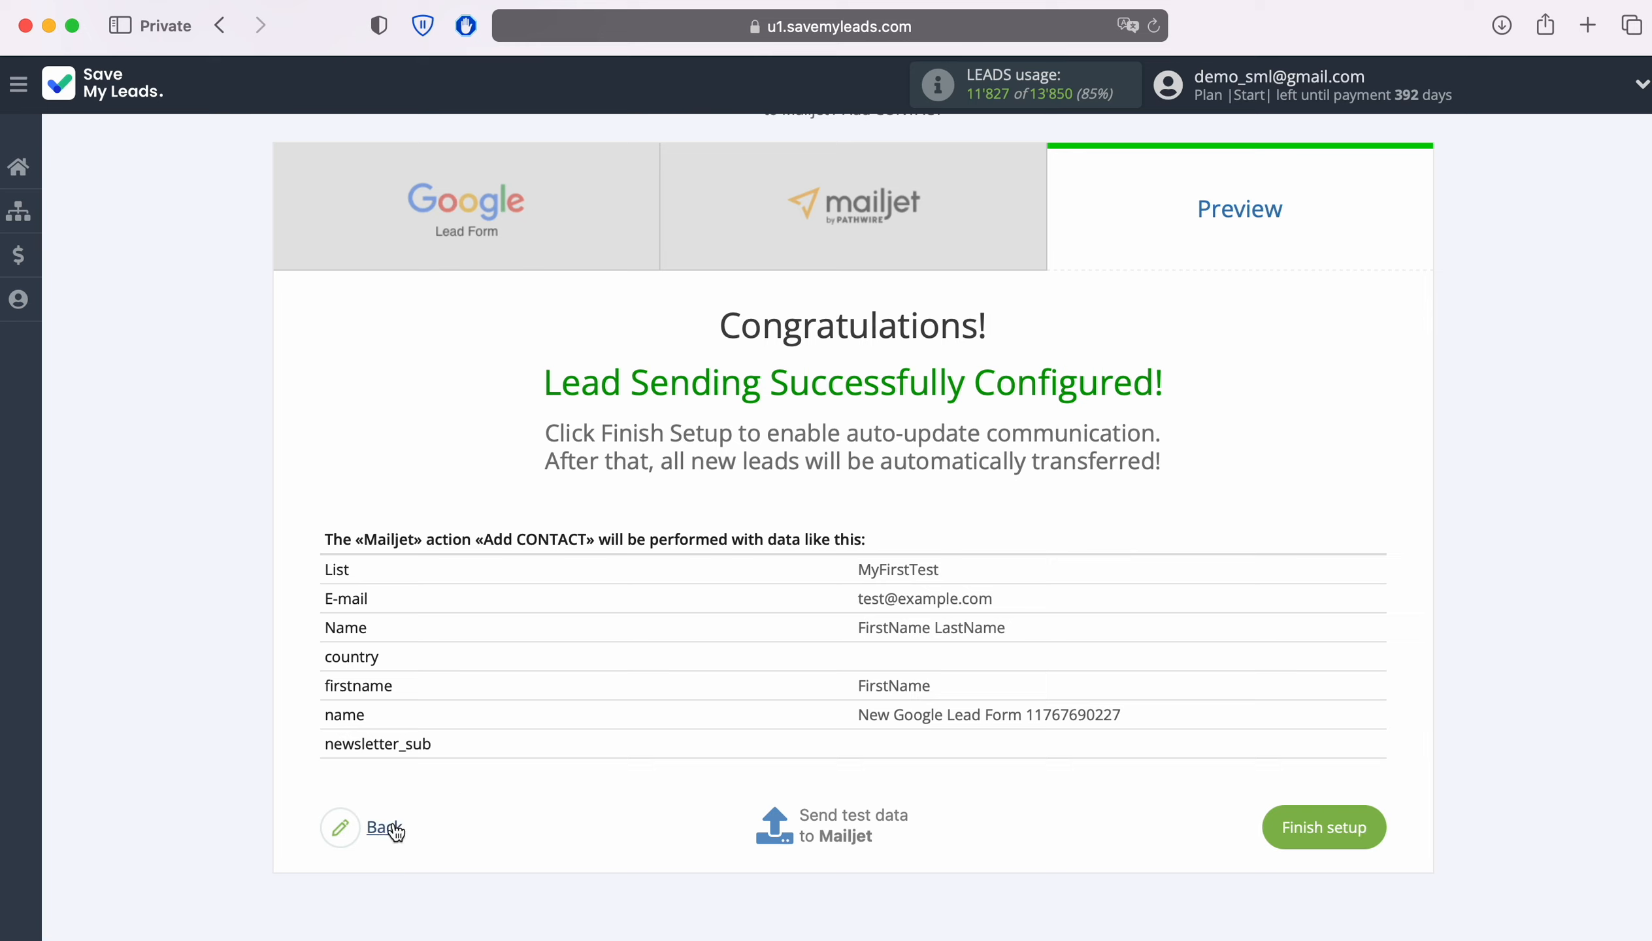
left_click(854, 828)
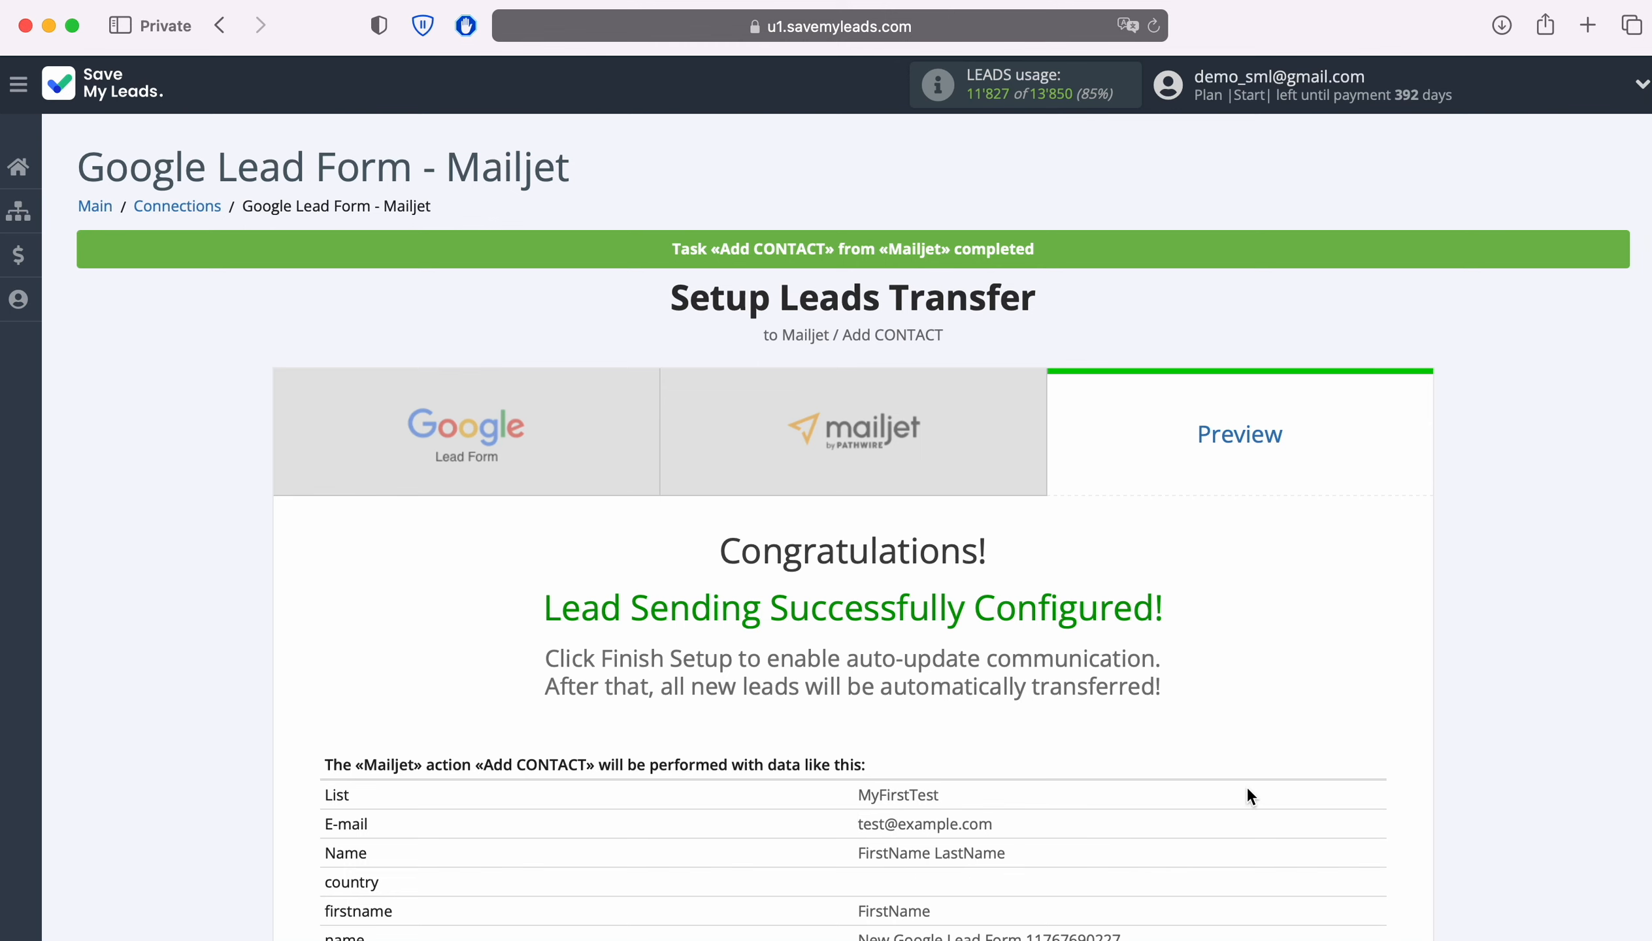
- Switch to Mailjet, open the test contact in the MyFirstTest list and check its contact lists and properties
key("super+grave")
left_click(315, 431)
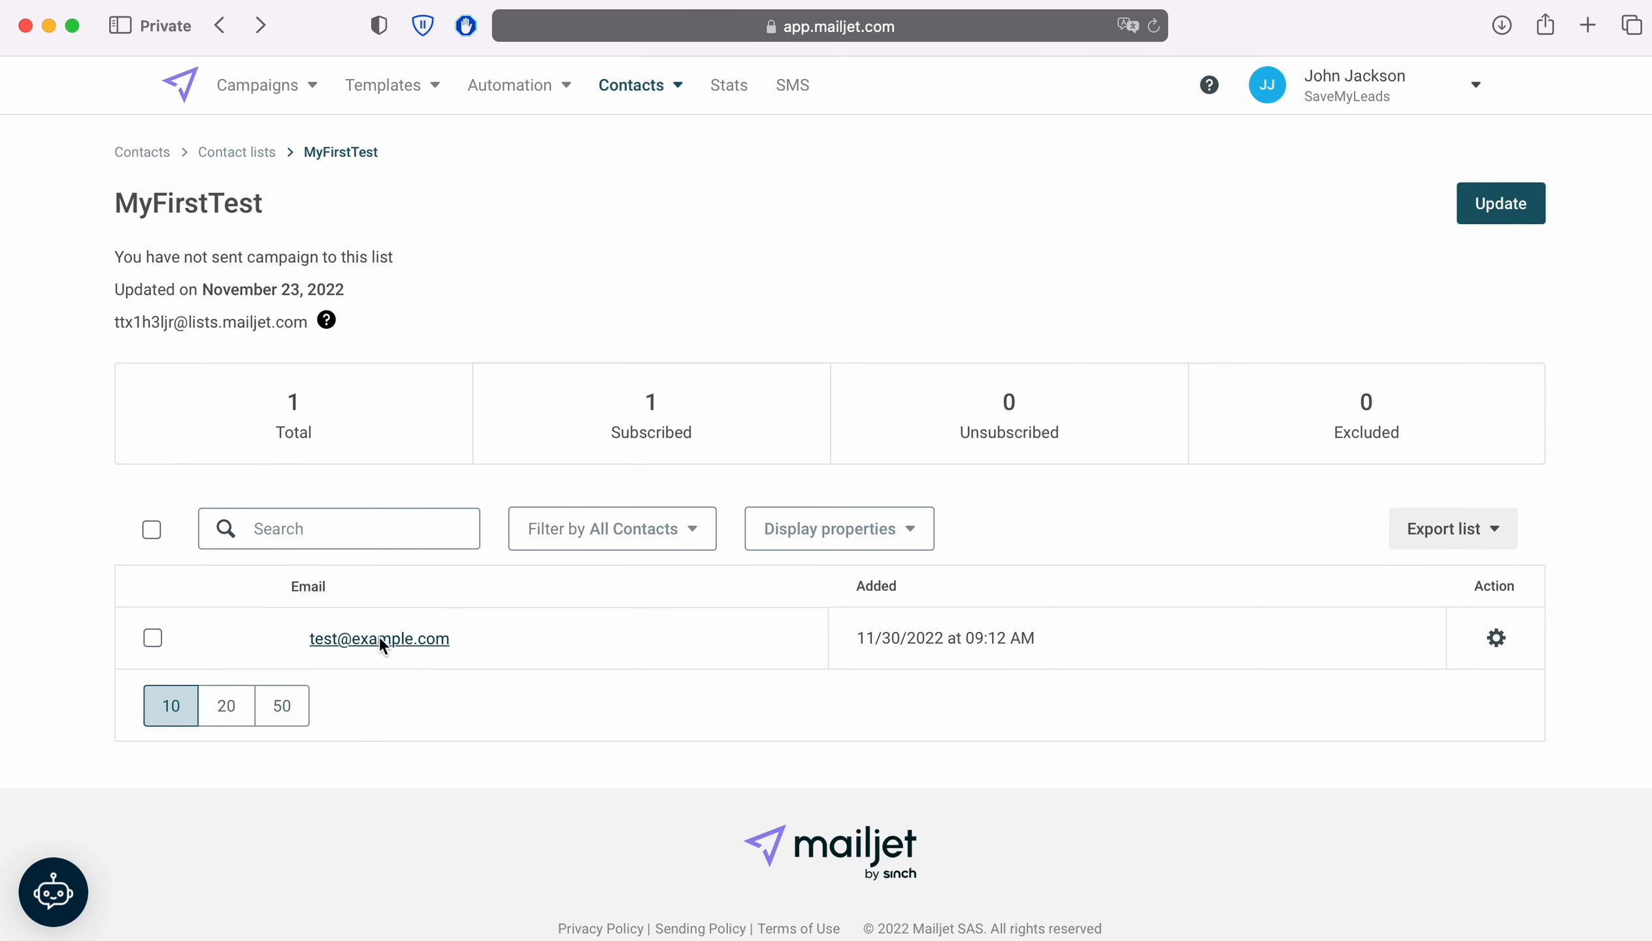
left_click(379, 639)
left_click(392, 389)
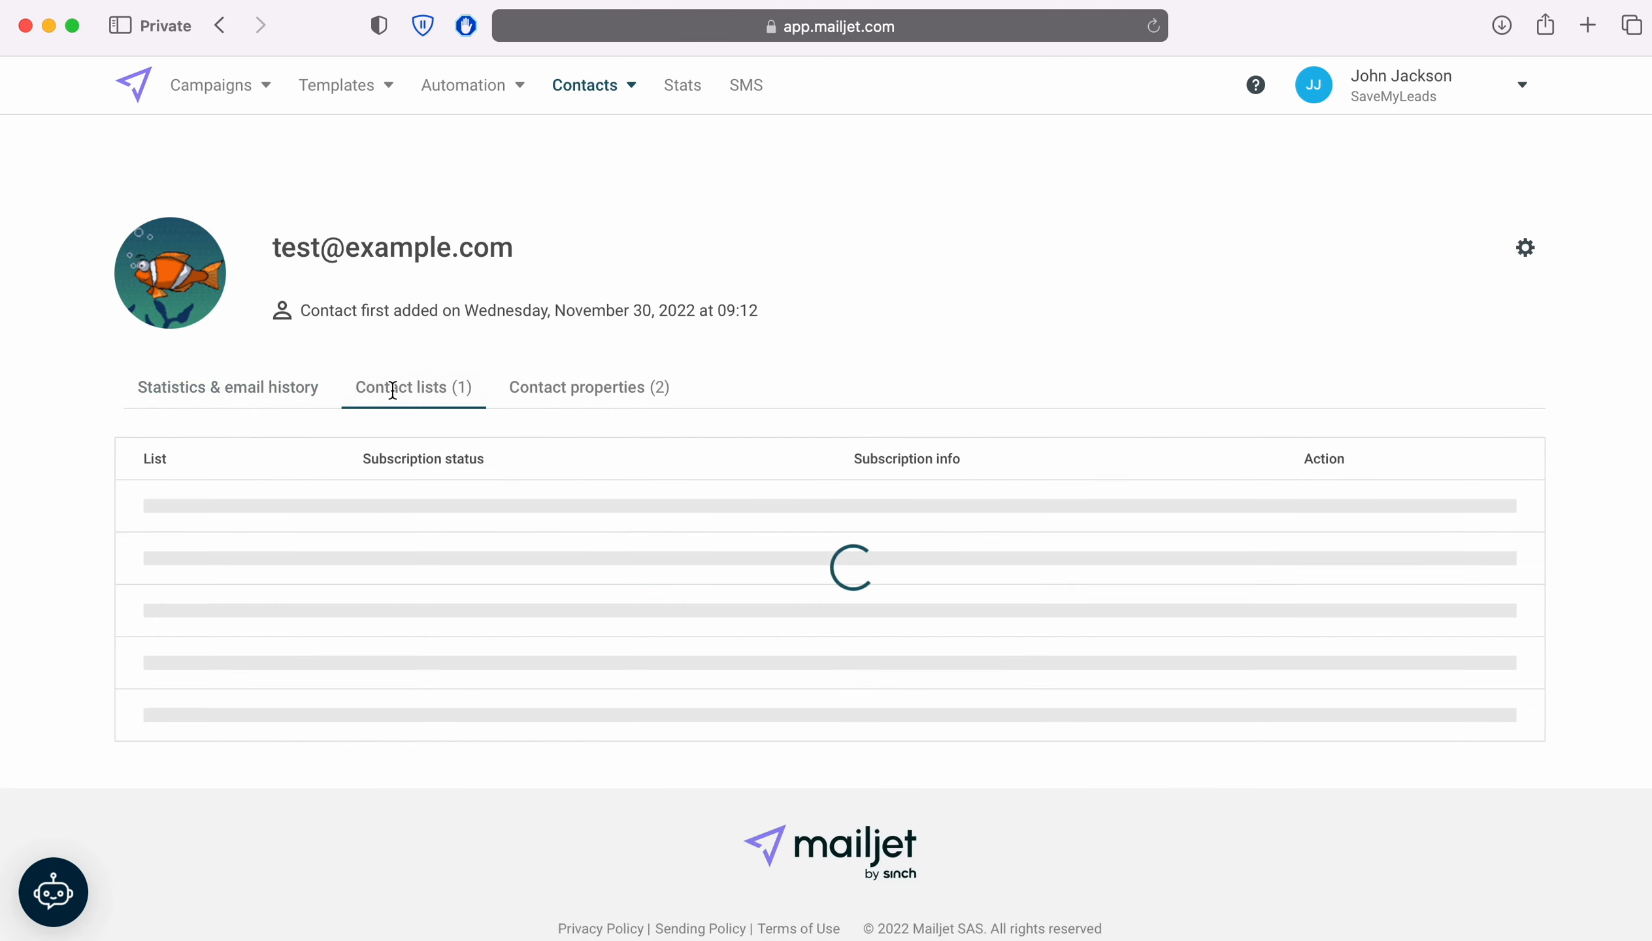
left_click(614, 390)
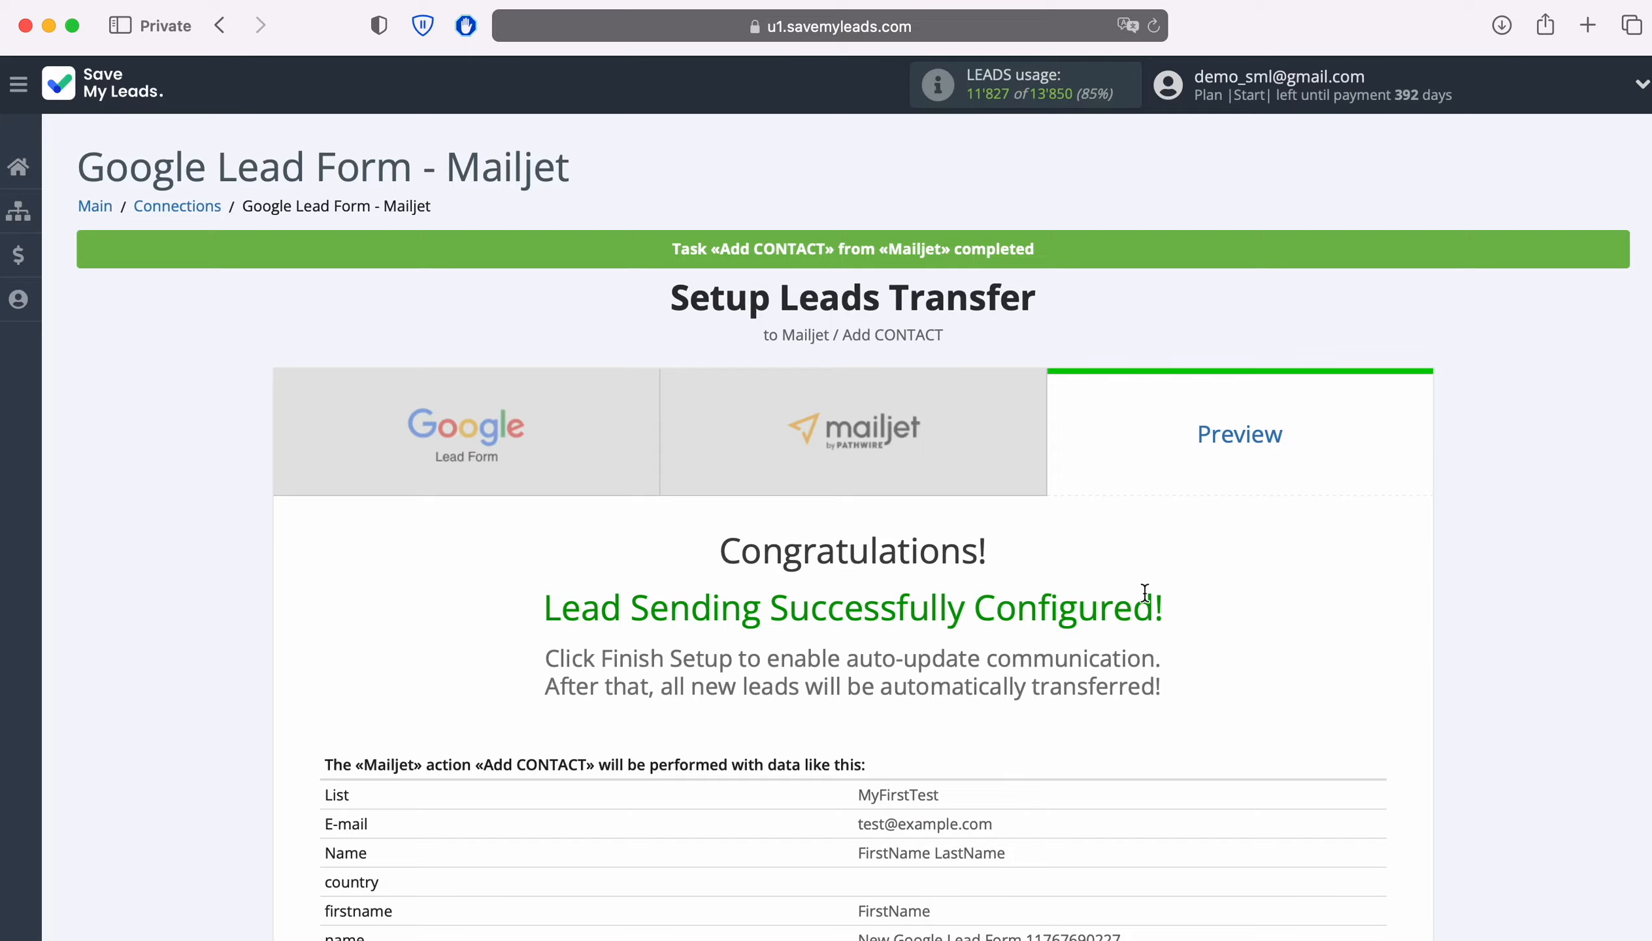
- Finish the transfer setup in SaveMyLeads and rename the connection to Google Lead Form - Mailjet Lead Form
scroll(1491, 600, "down", 5)
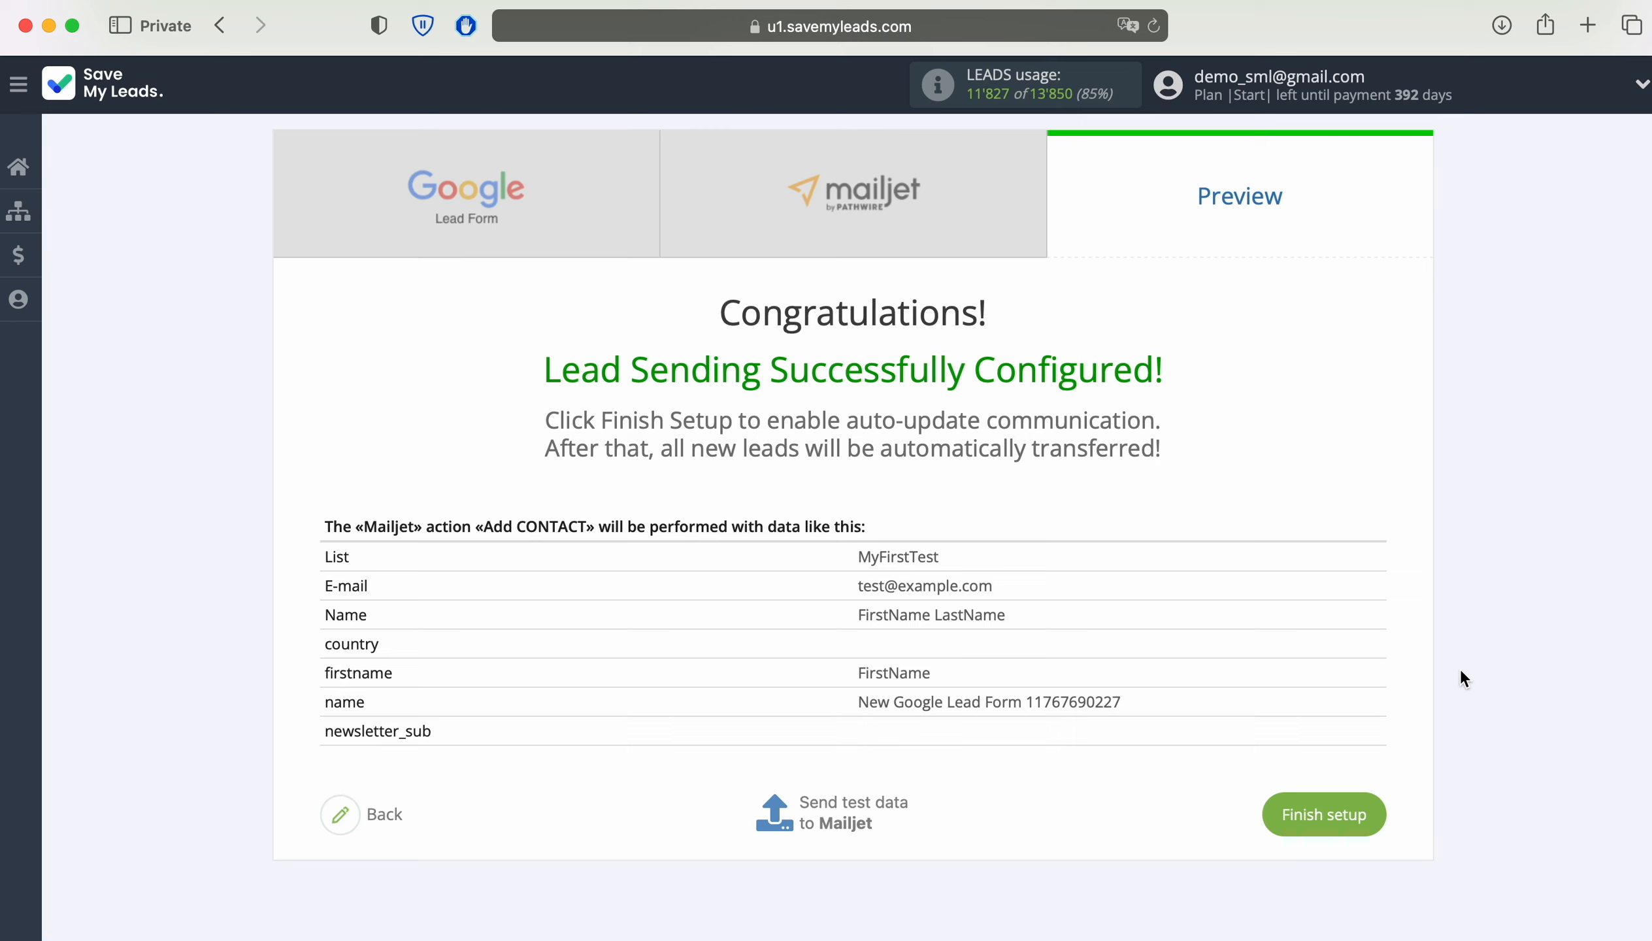
left_click(1365, 815)
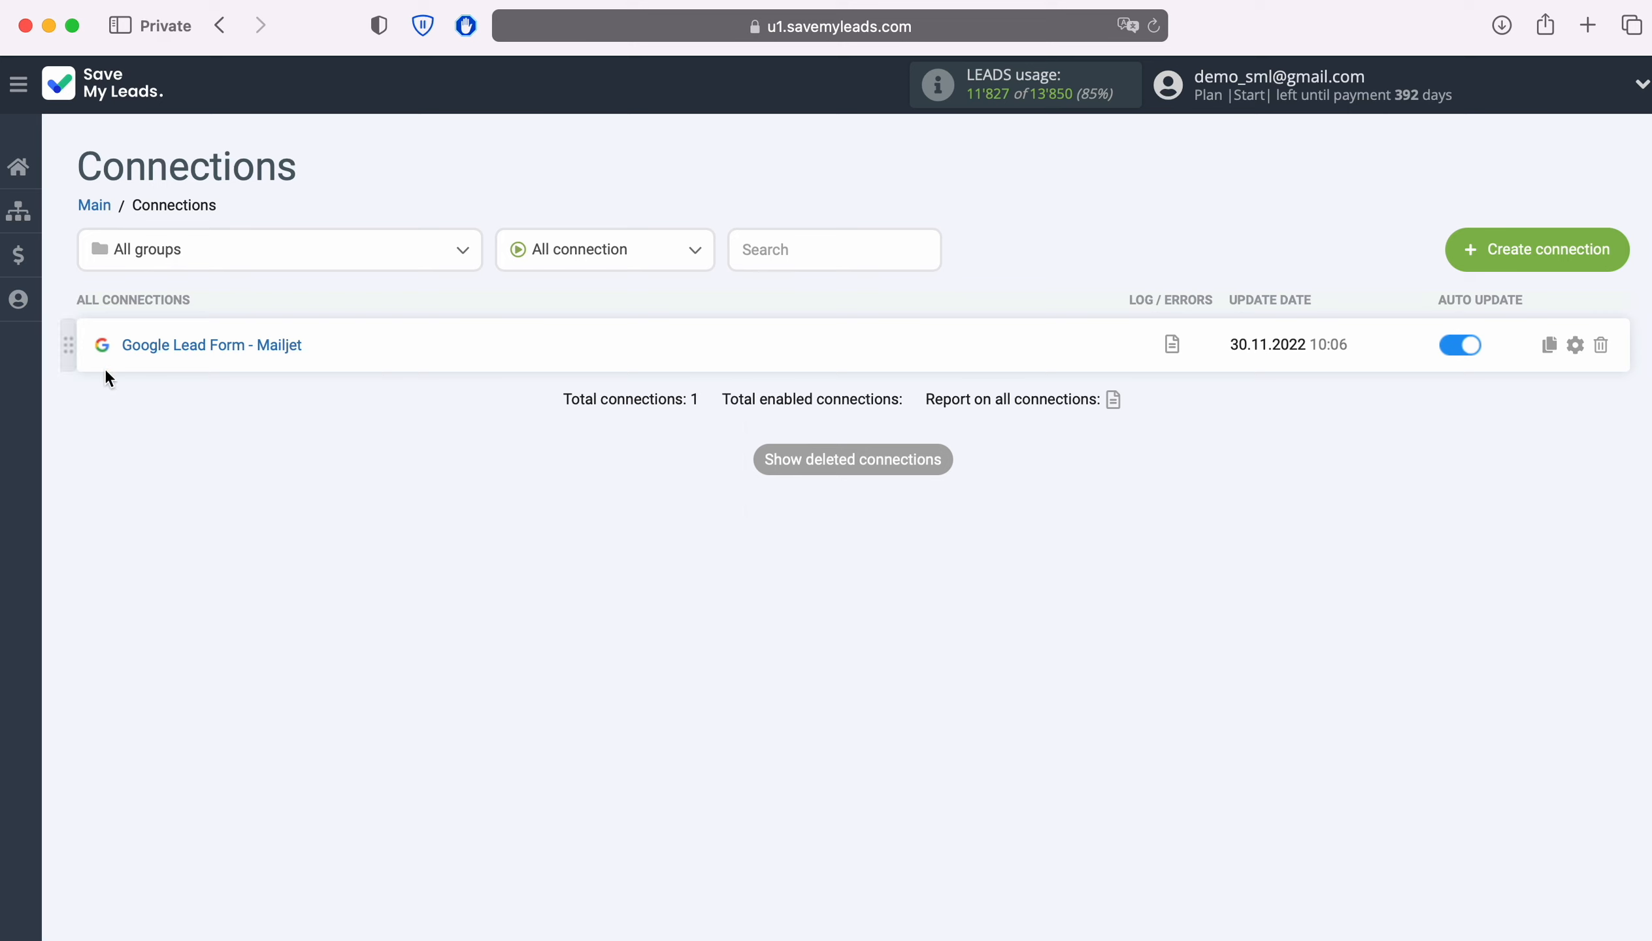
left_click(1574, 345)
left_click(1011, 408)
type("Lead")
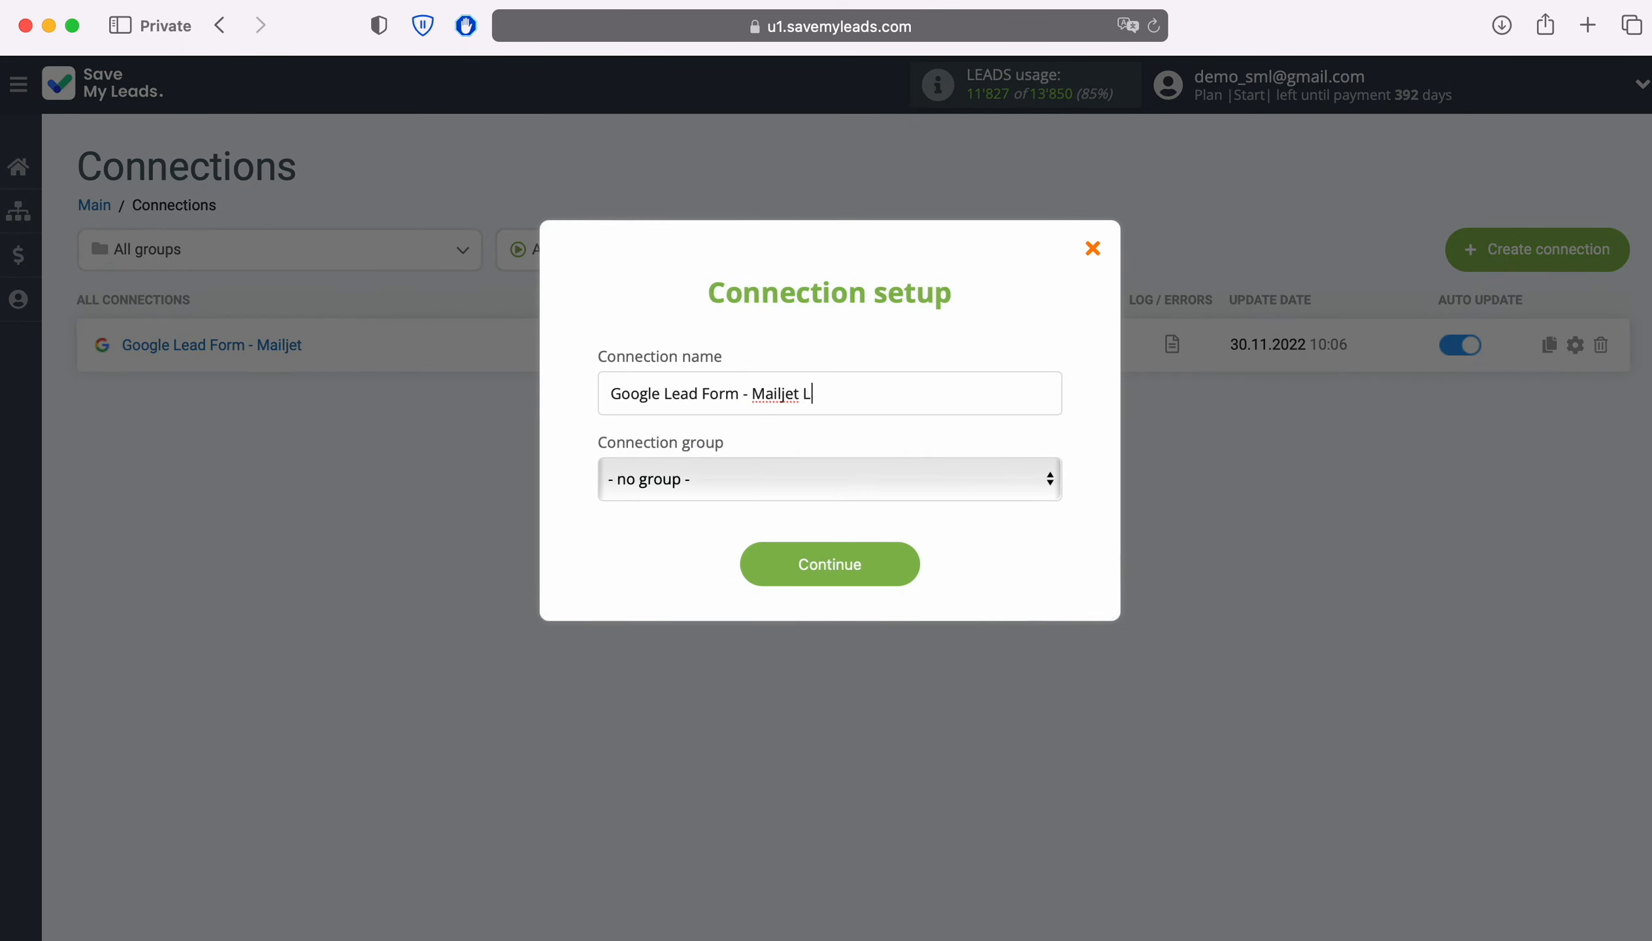
type(" Form")
left_click(898, 564)
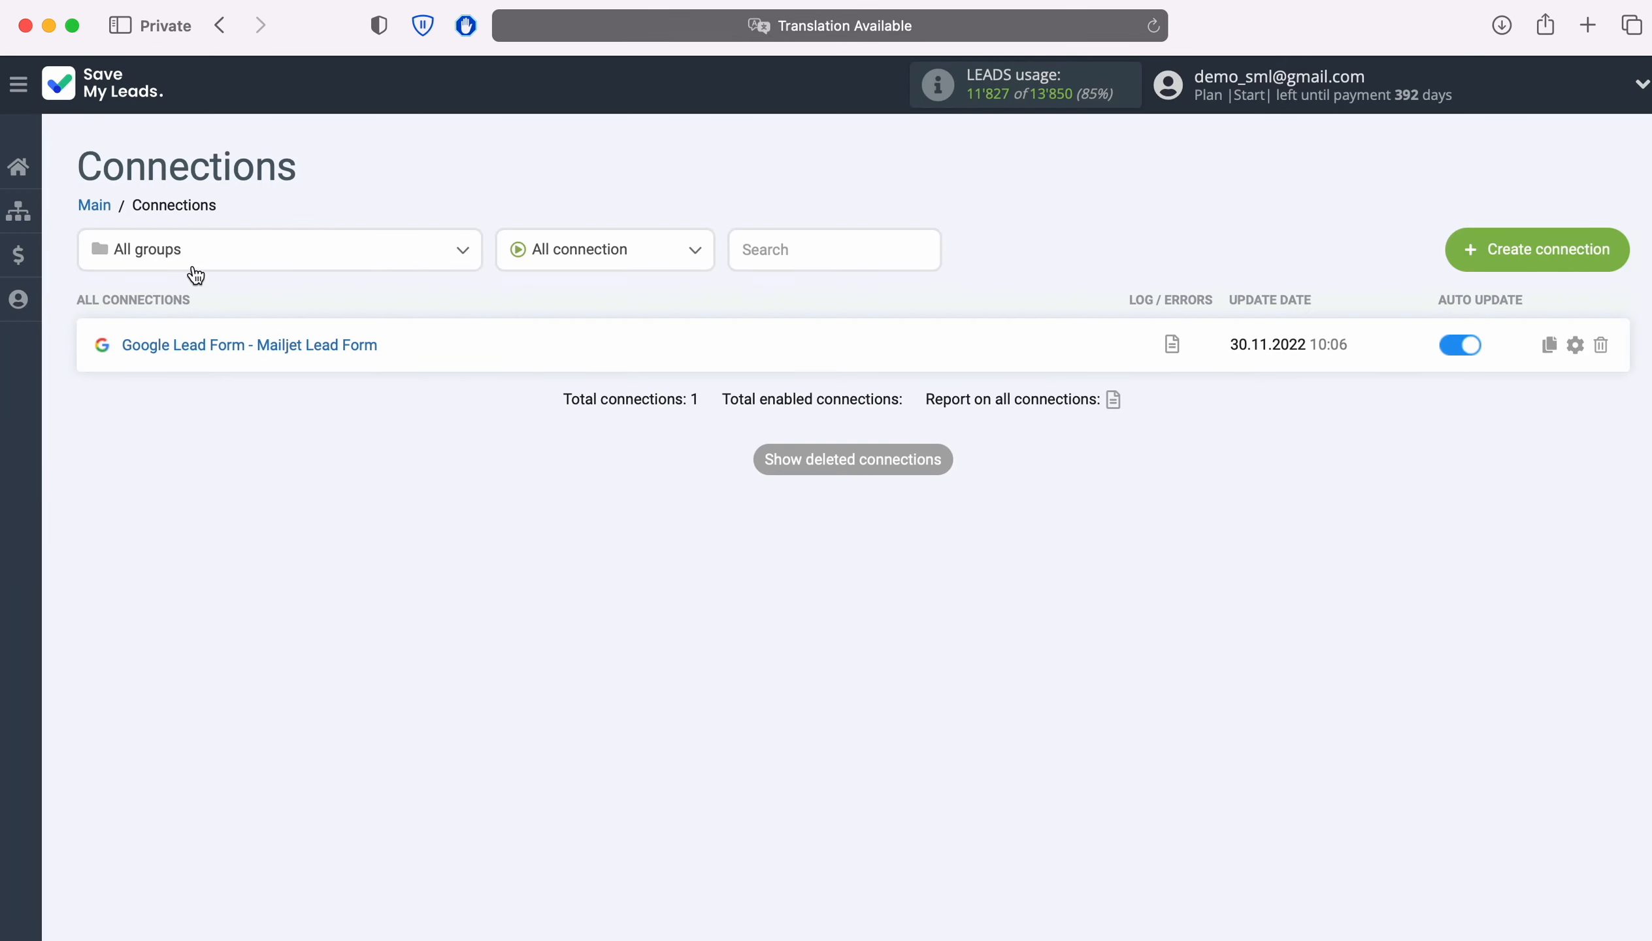